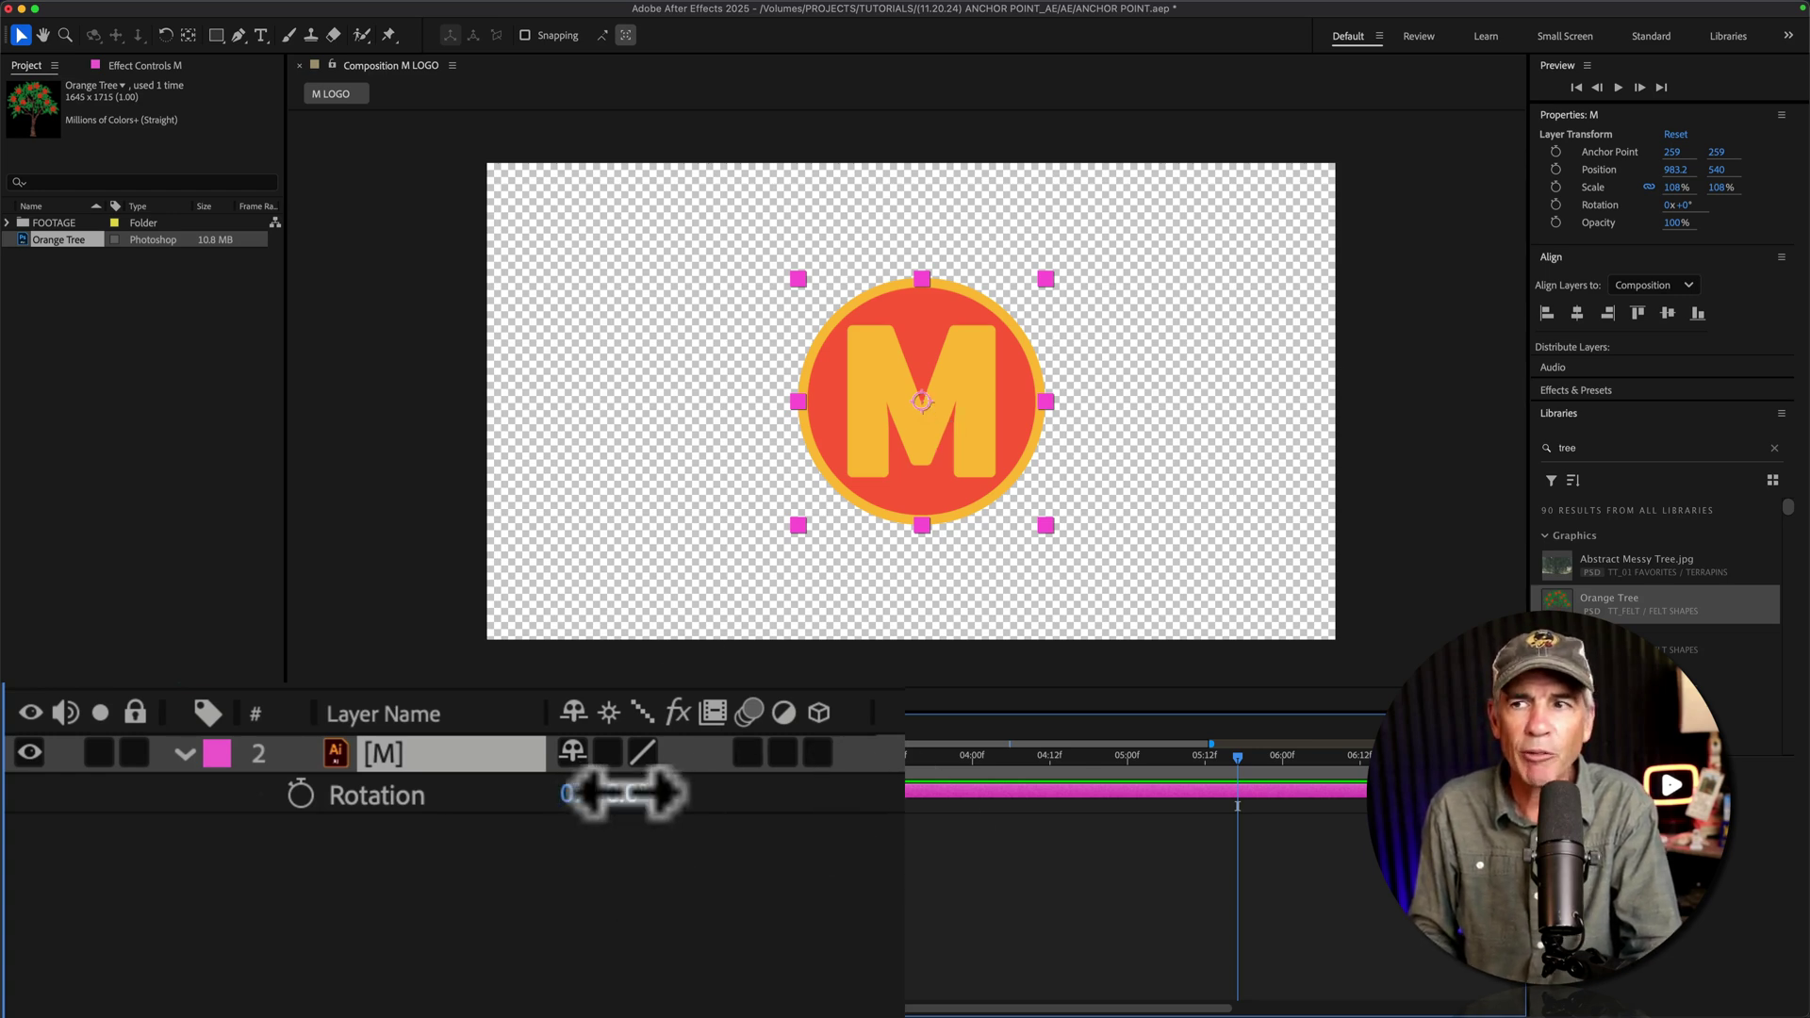
Scrub the M layer's Rotation to test-spin the logo, then undo back to 0x+0.0°
left_click_drag(626, 792, 671, 795)
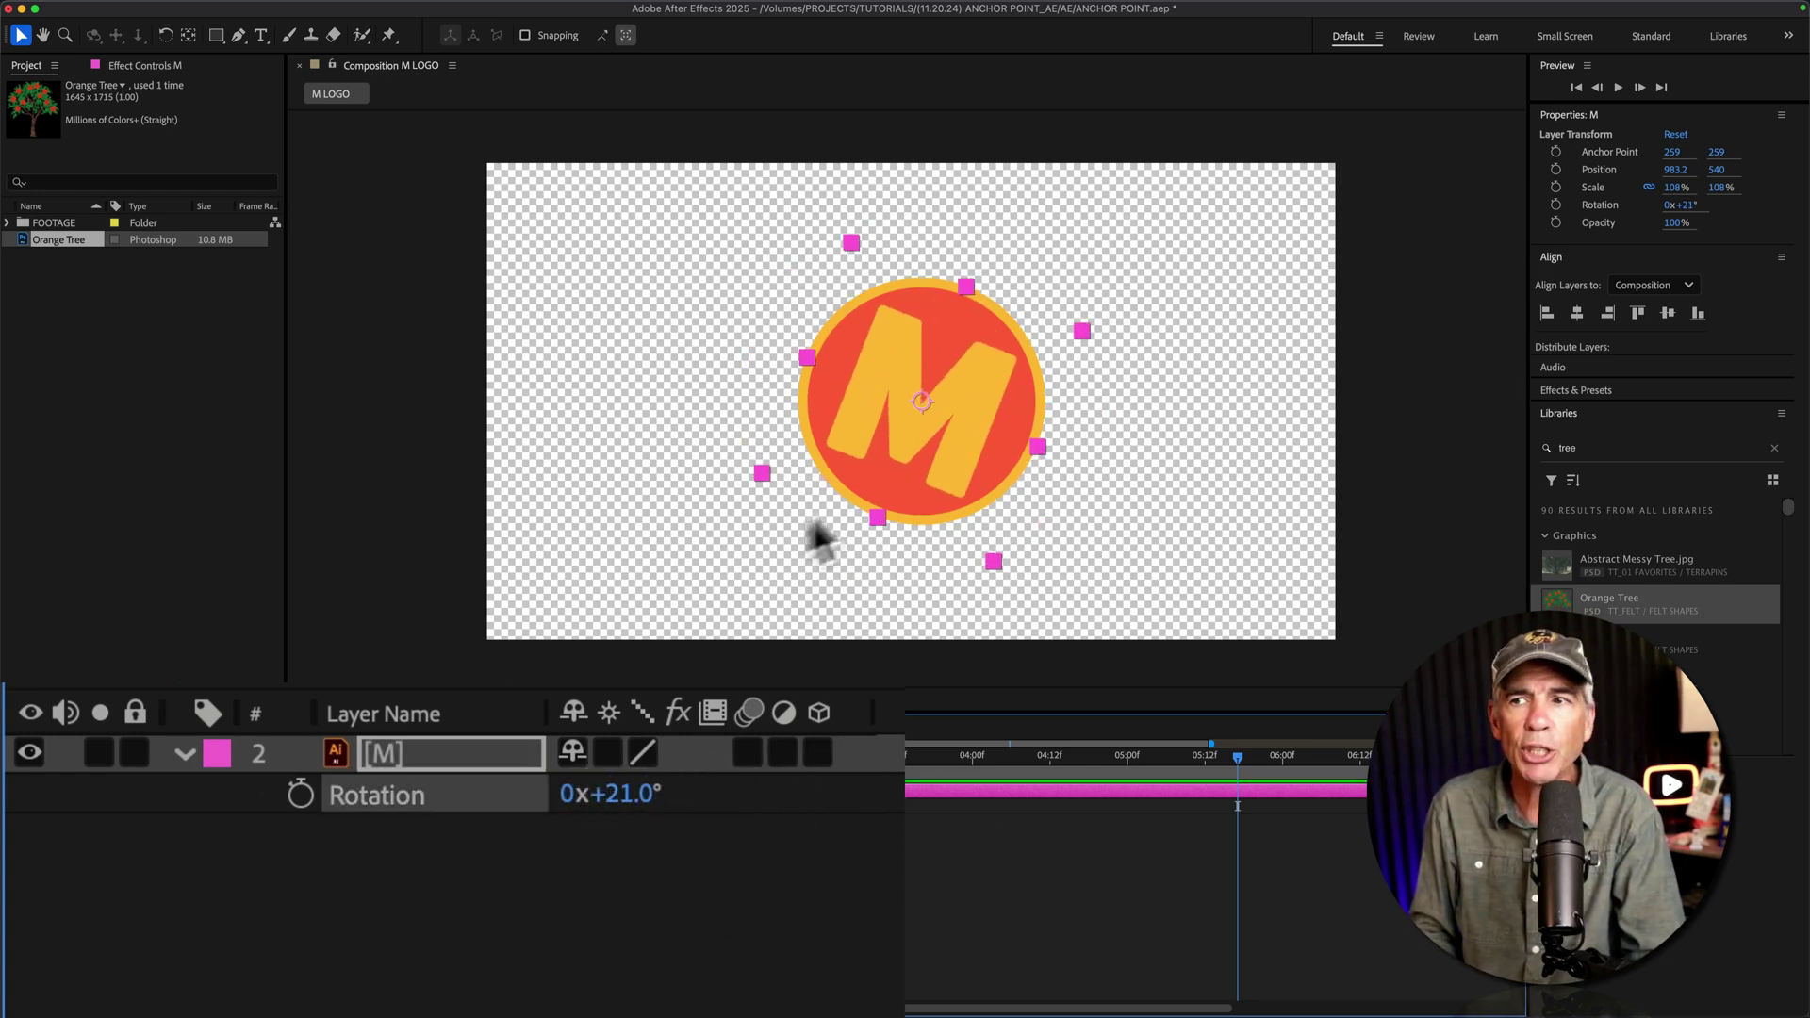
key("super+z")
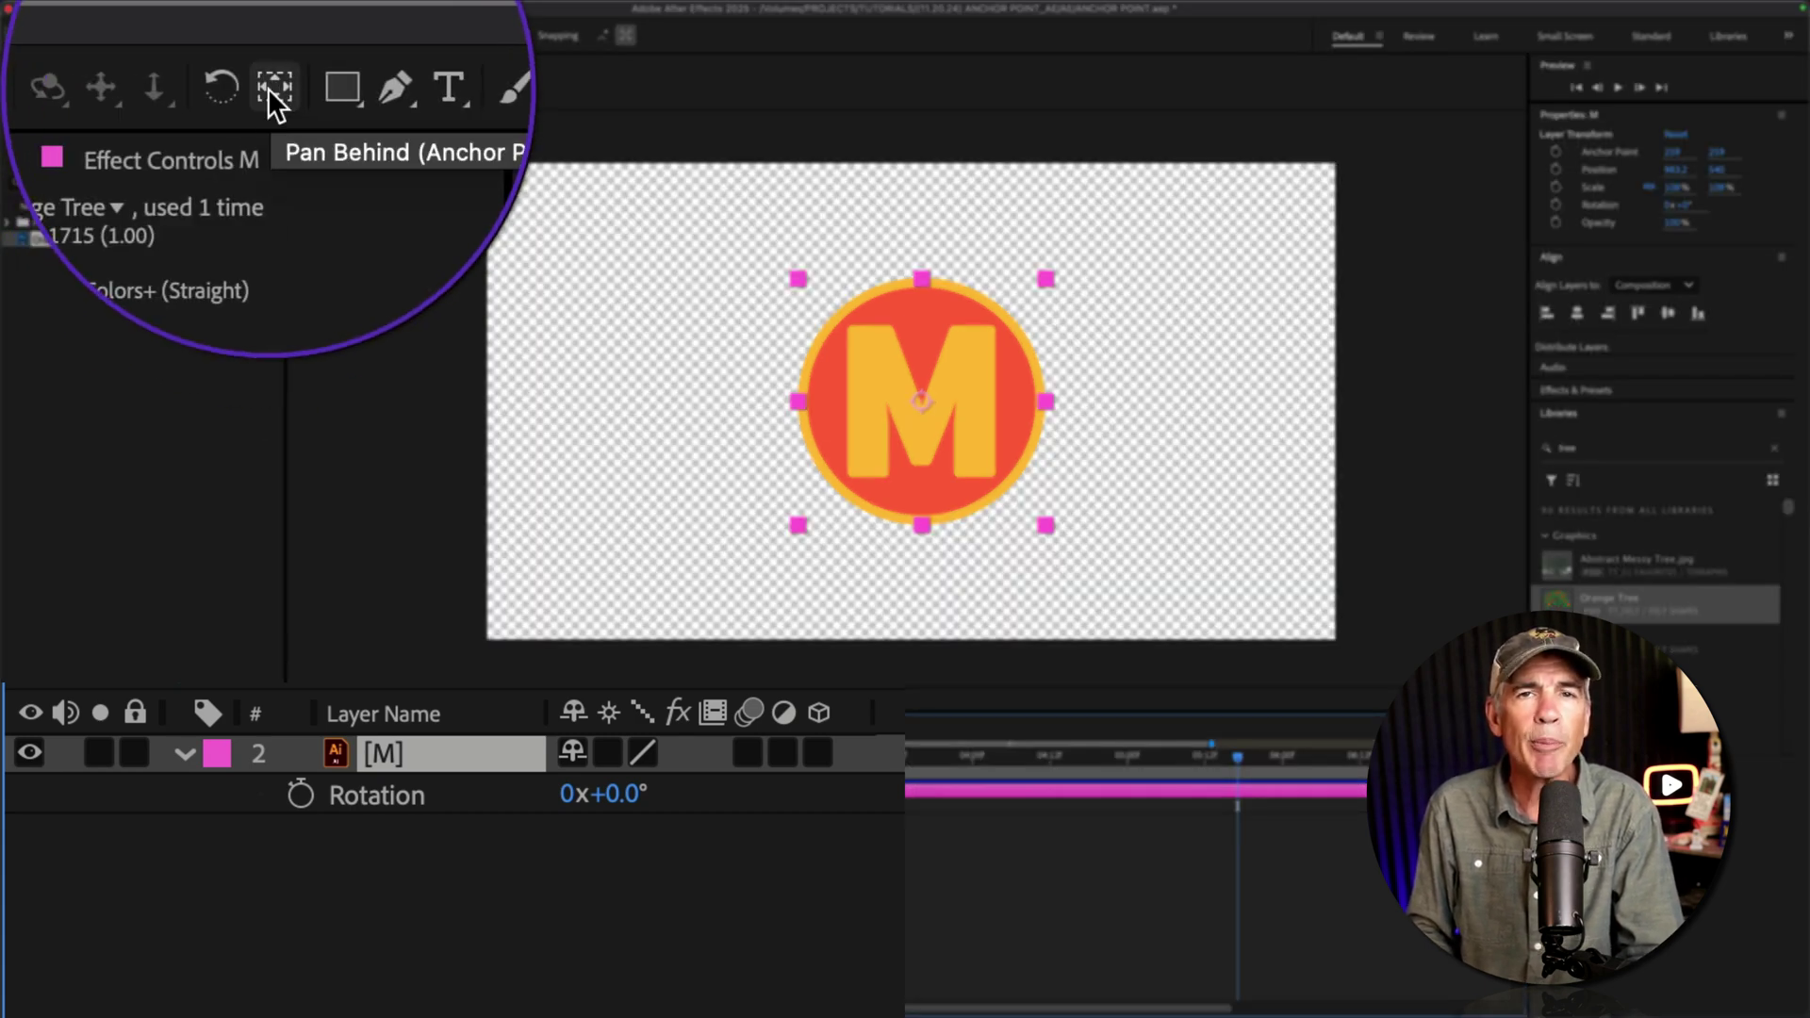
left_click(187, 35)
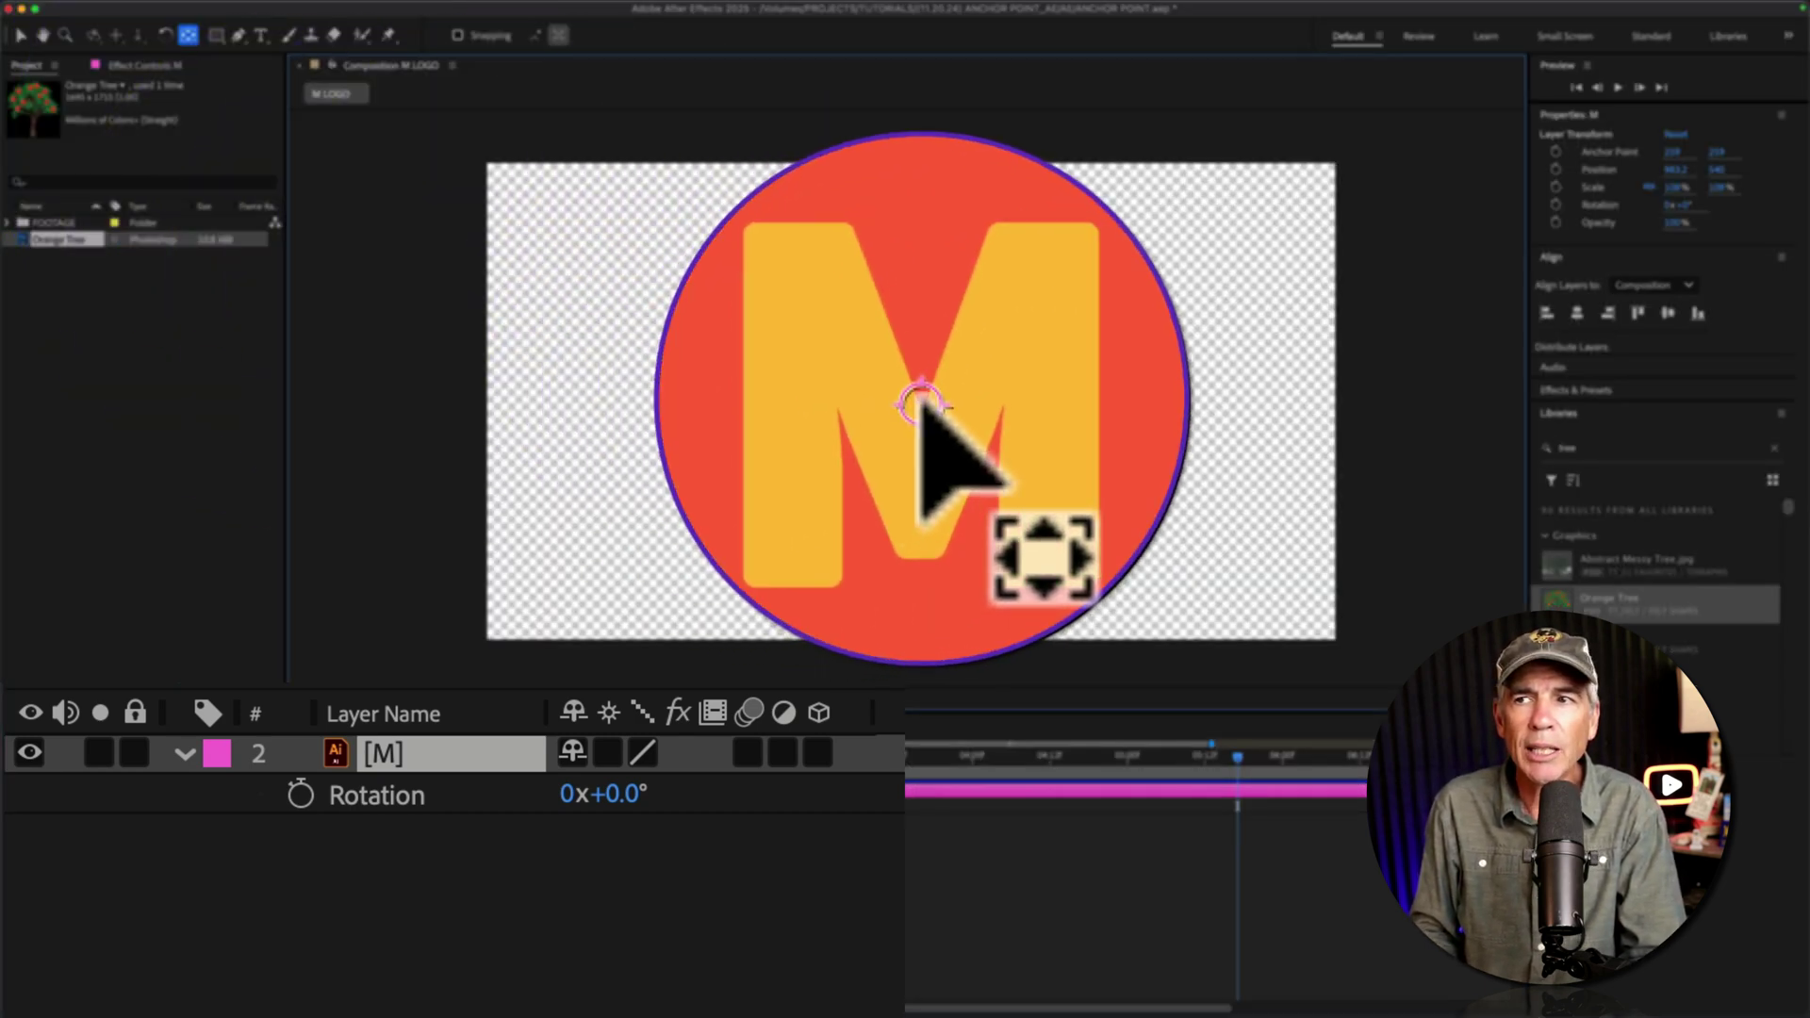
left_click_drag(921, 405, 922, 522)
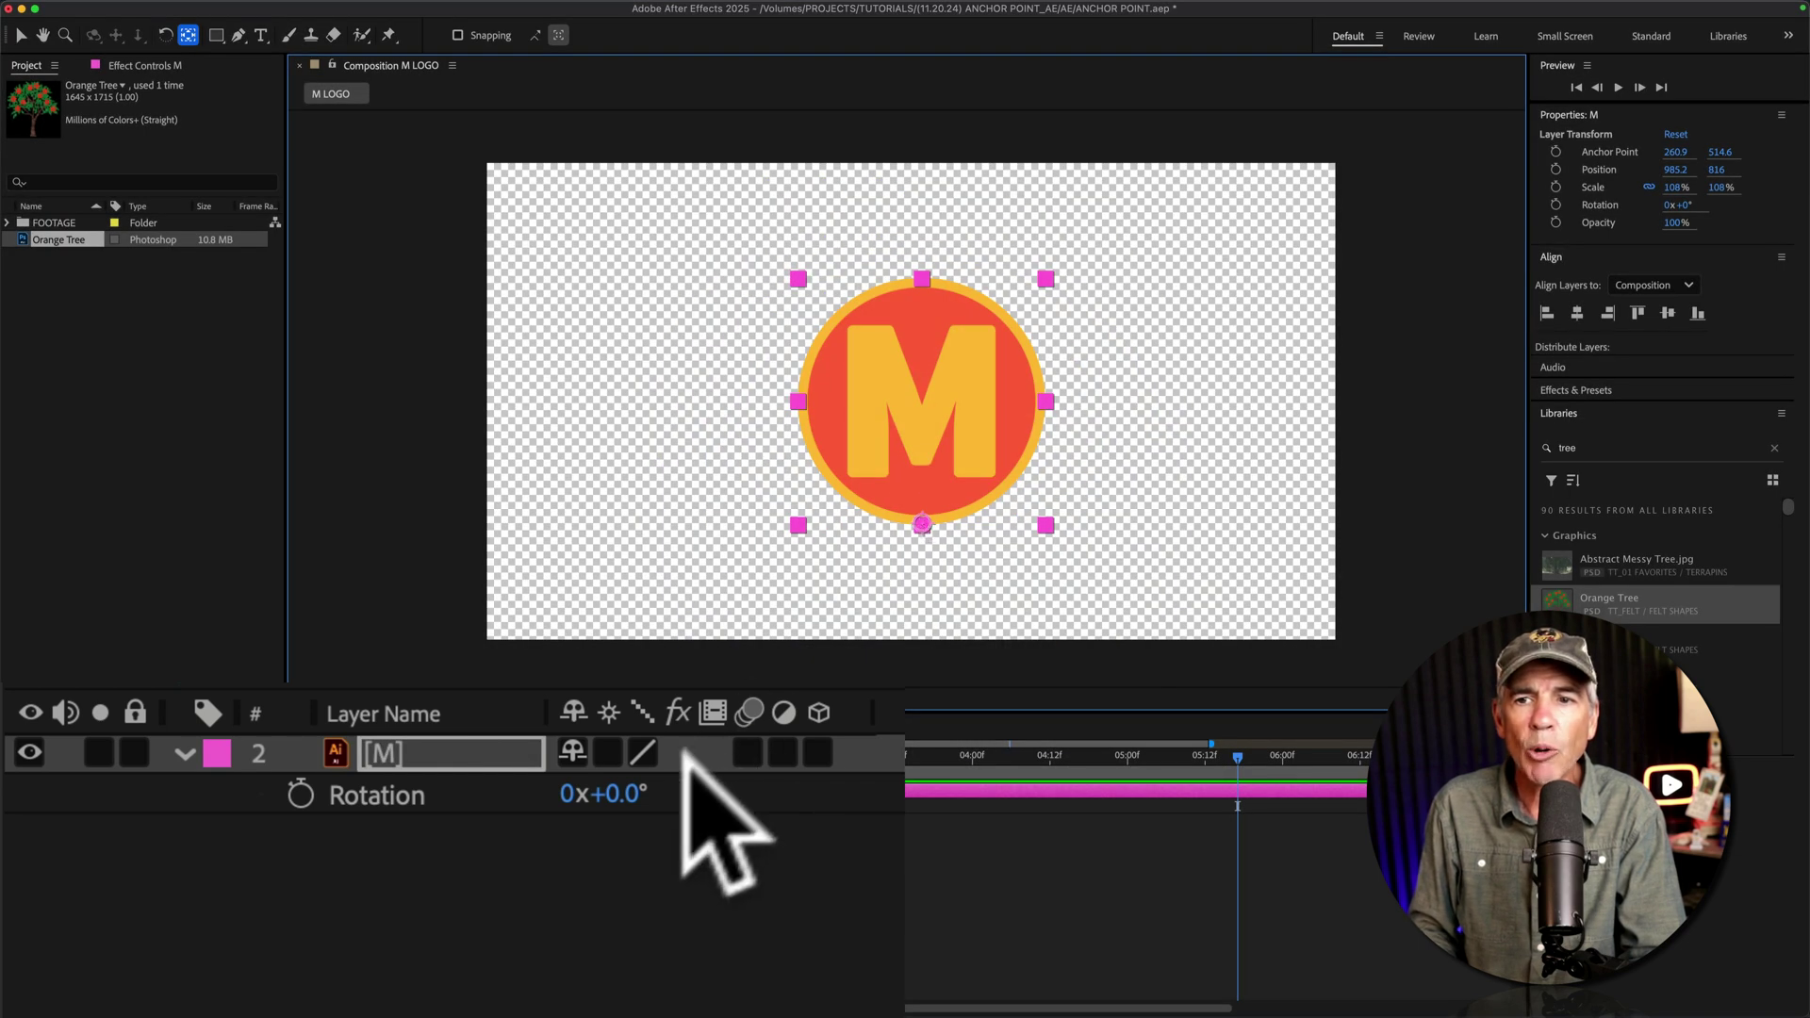
mouse_move(617, 795)
left_mouse_down()
mouse_move(750, 796)
mouse_move(626, 796)
left_mouse_up()
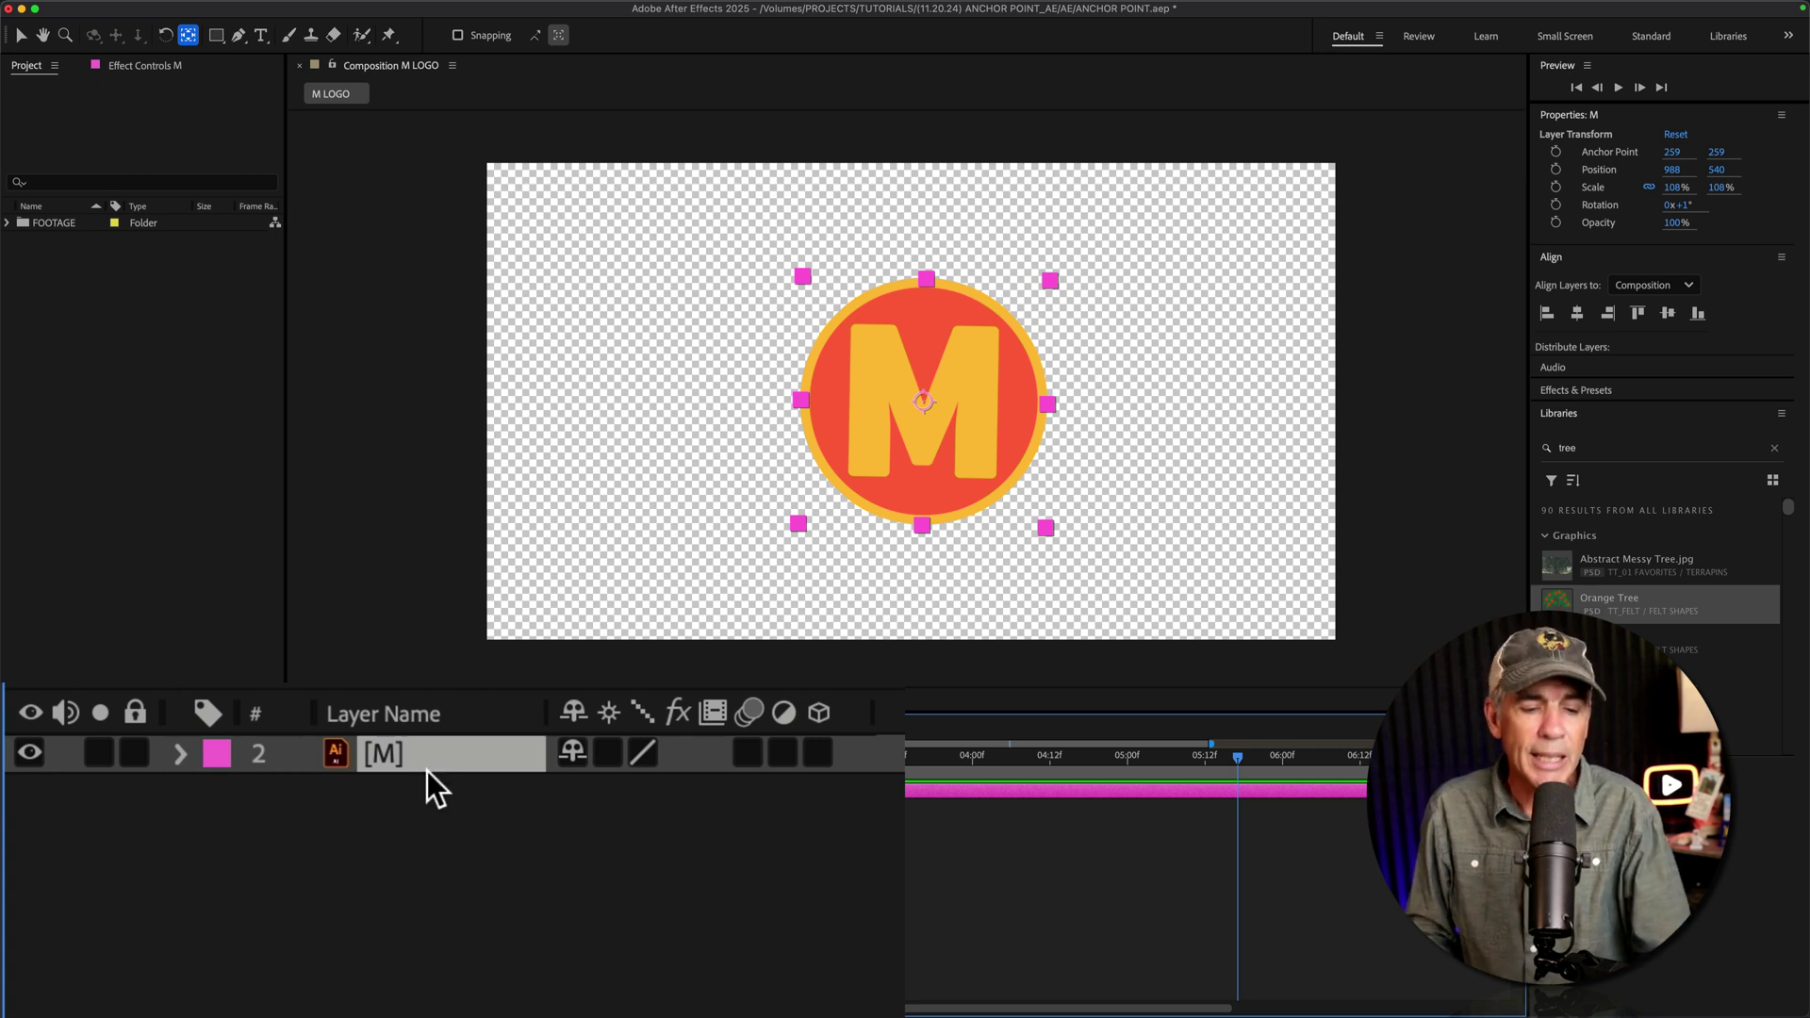
Reveal the M layer's Anchor Point and Position properties together in the timeline
key("a")
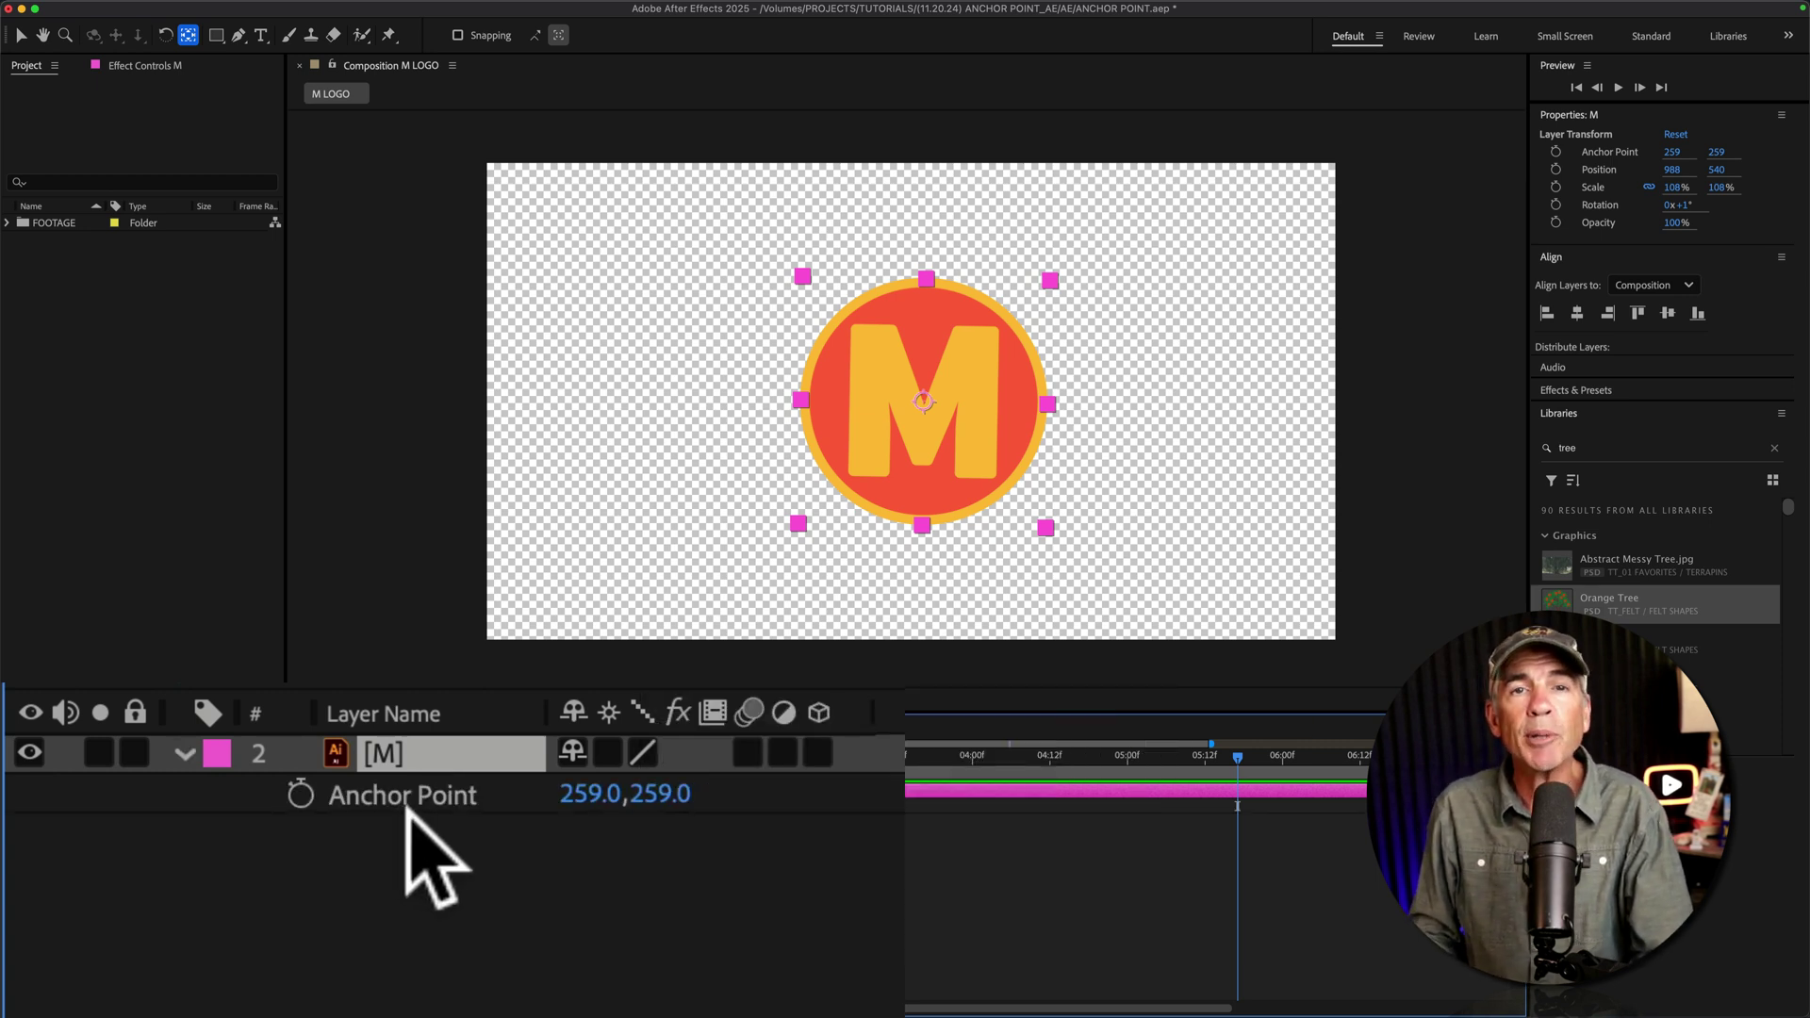
key("shift")
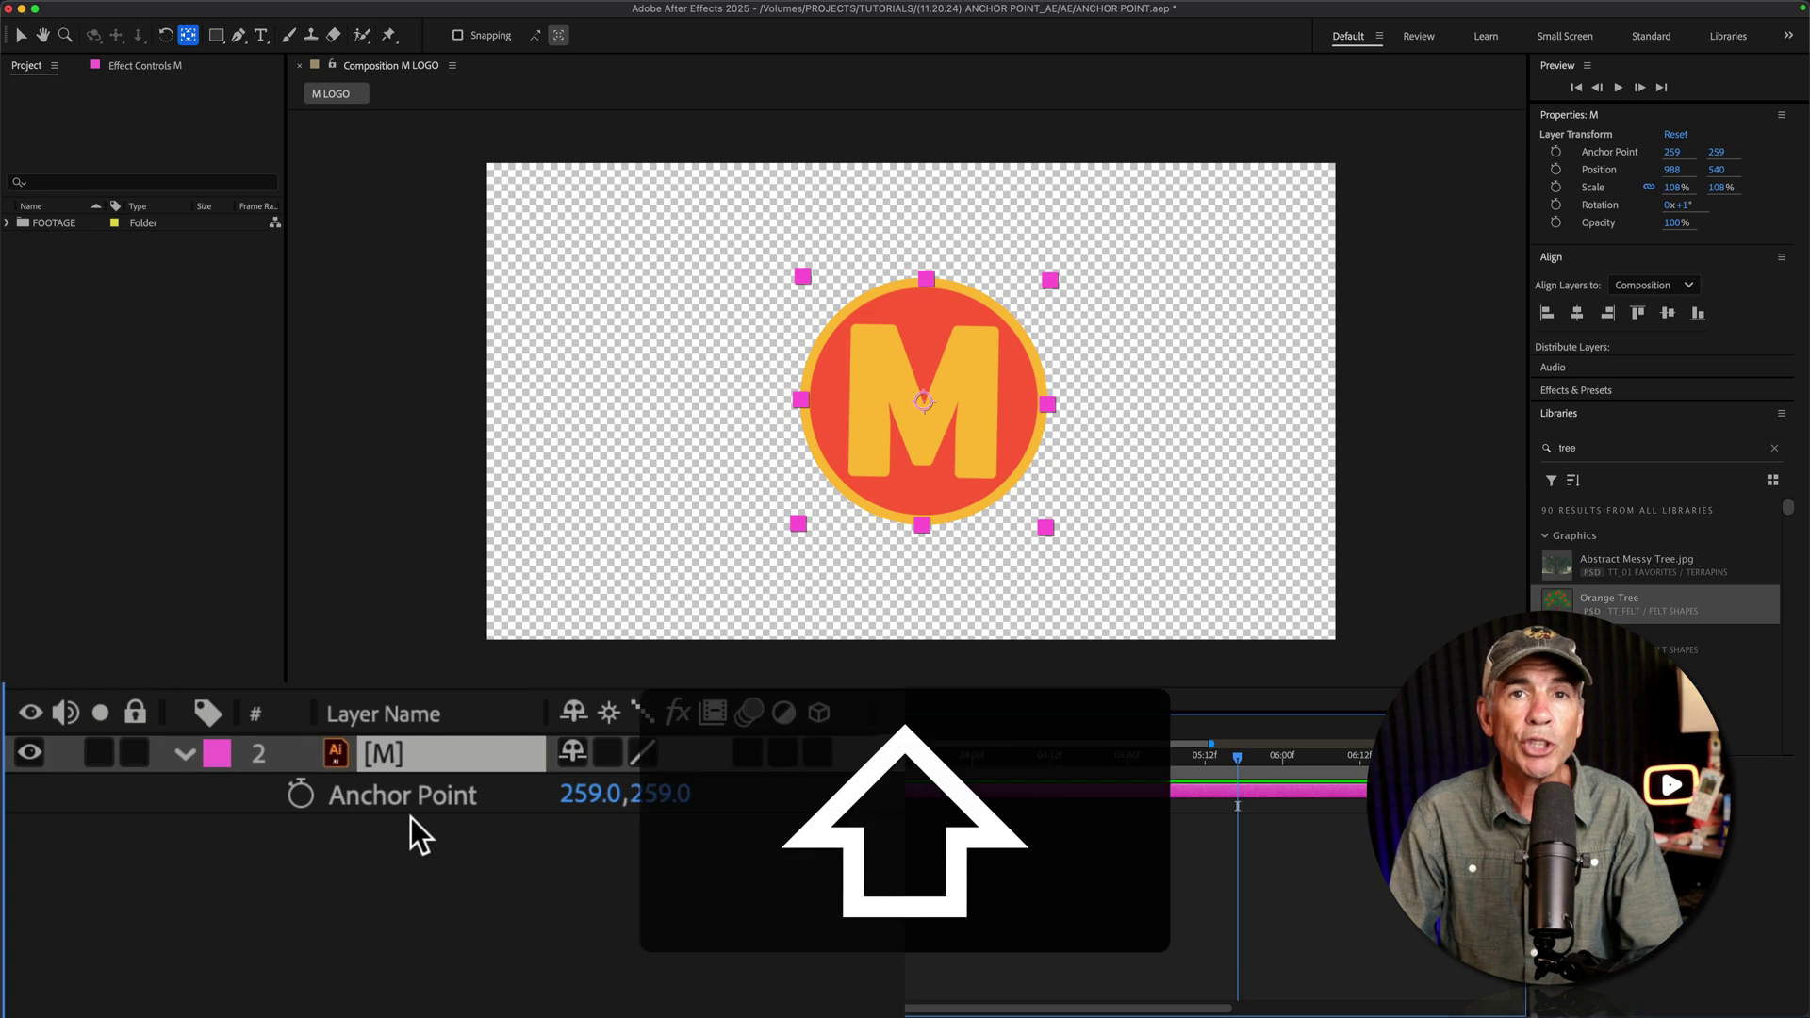
key("shift+p")
With the Selection tool, drag the M logo around the frame
left_click(21, 36)
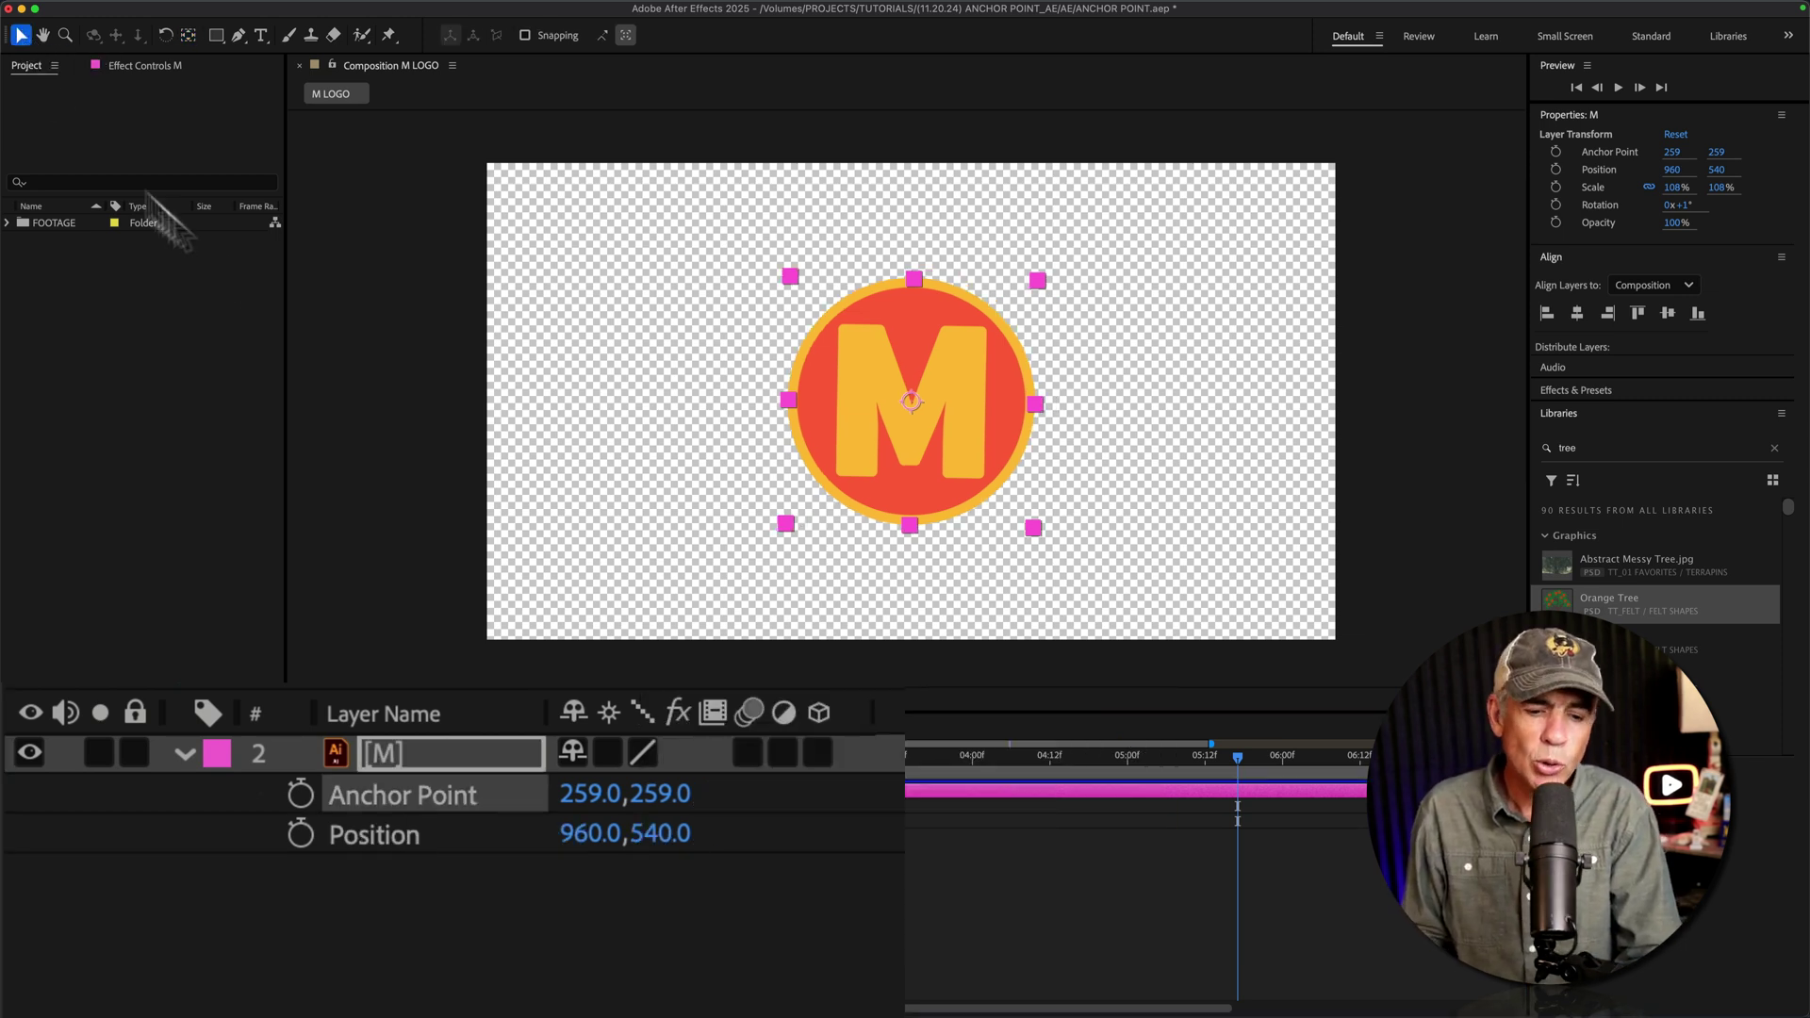
key("v")
left_click_drag(953, 424, 921, 384)
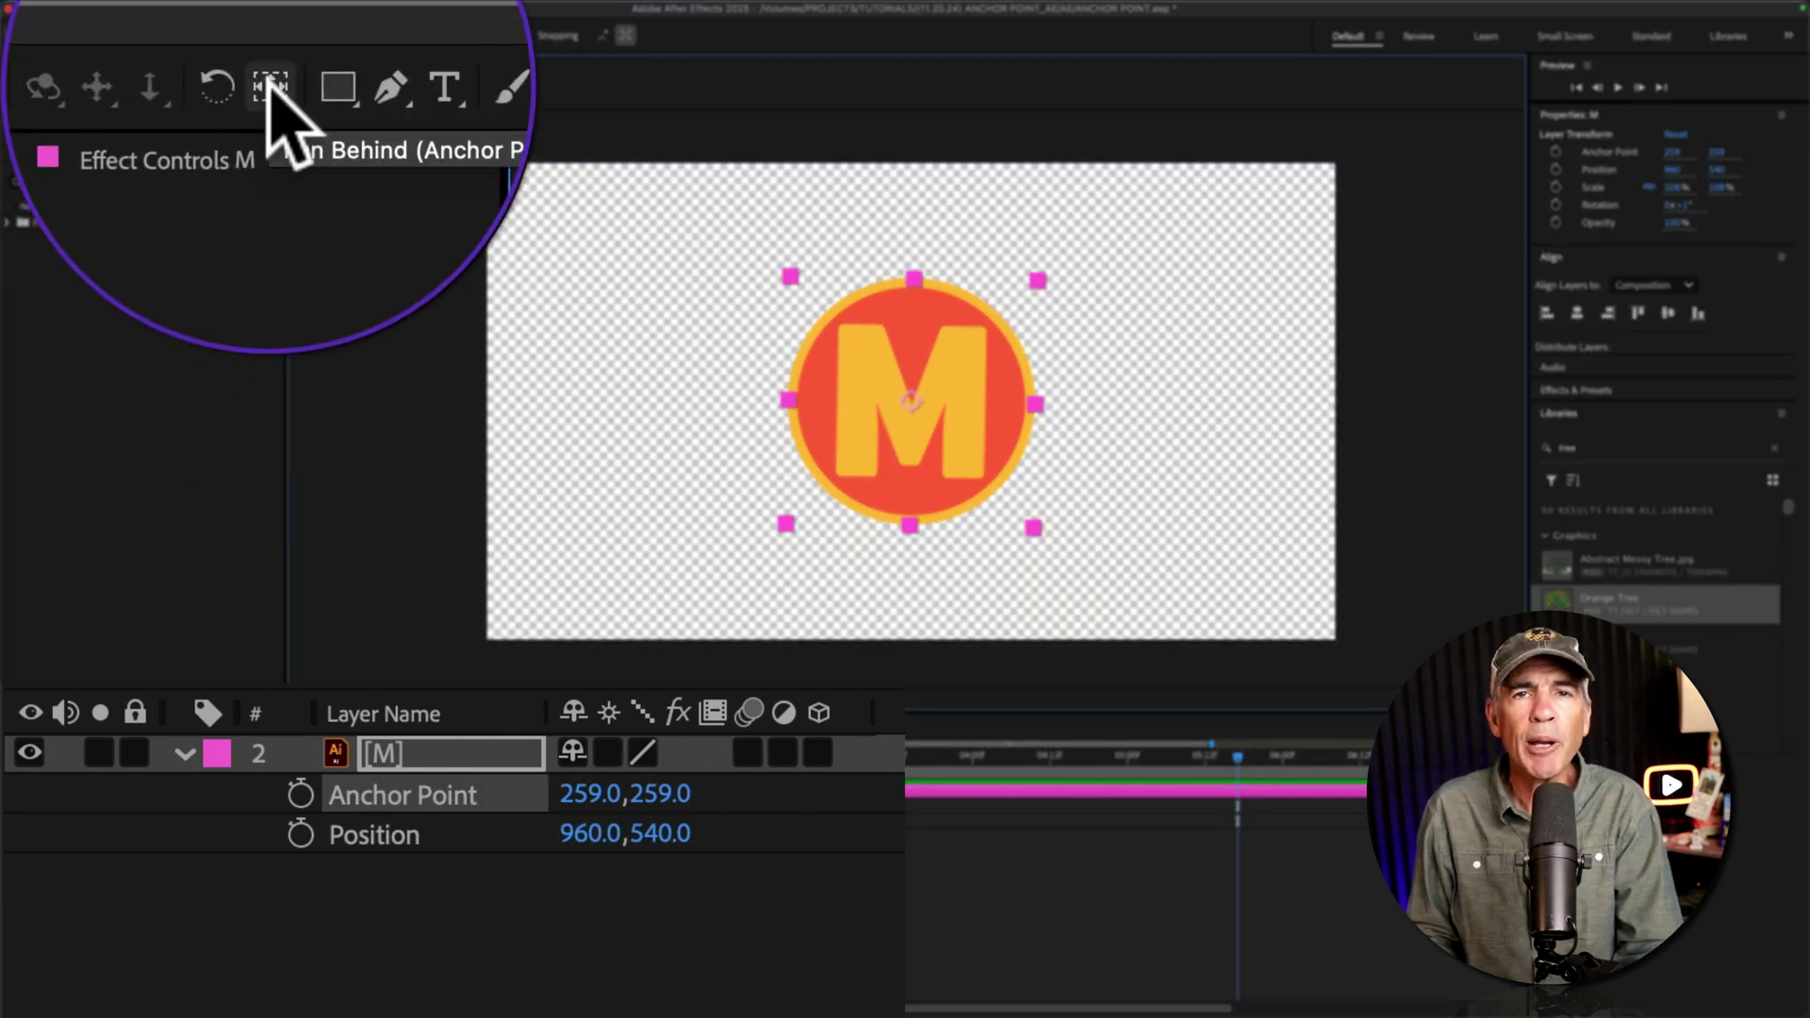
left_click(188, 35)
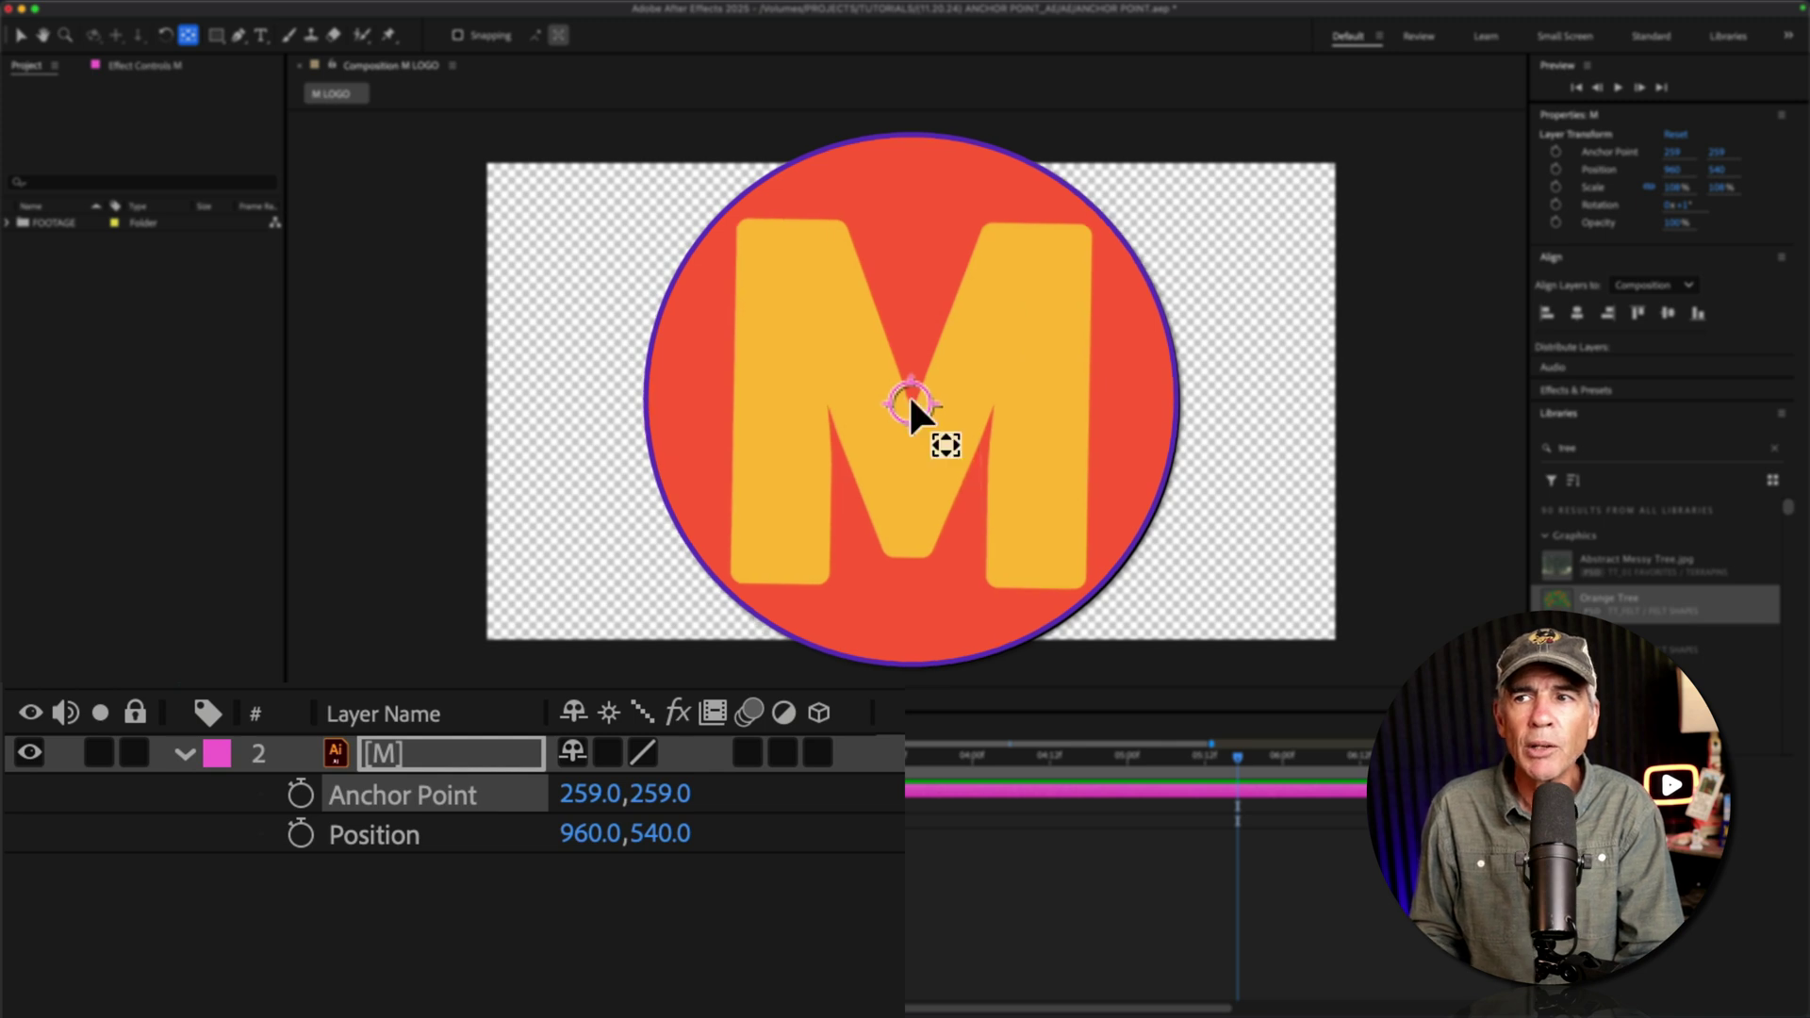
mouse_move(909, 396)
left_mouse_down()
mouse_move(899, 512)
mouse_move(869, 505)
mouse_move(796, 391)
mouse_move(713, 350)
mouse_move(885, 457)
left_mouse_up()
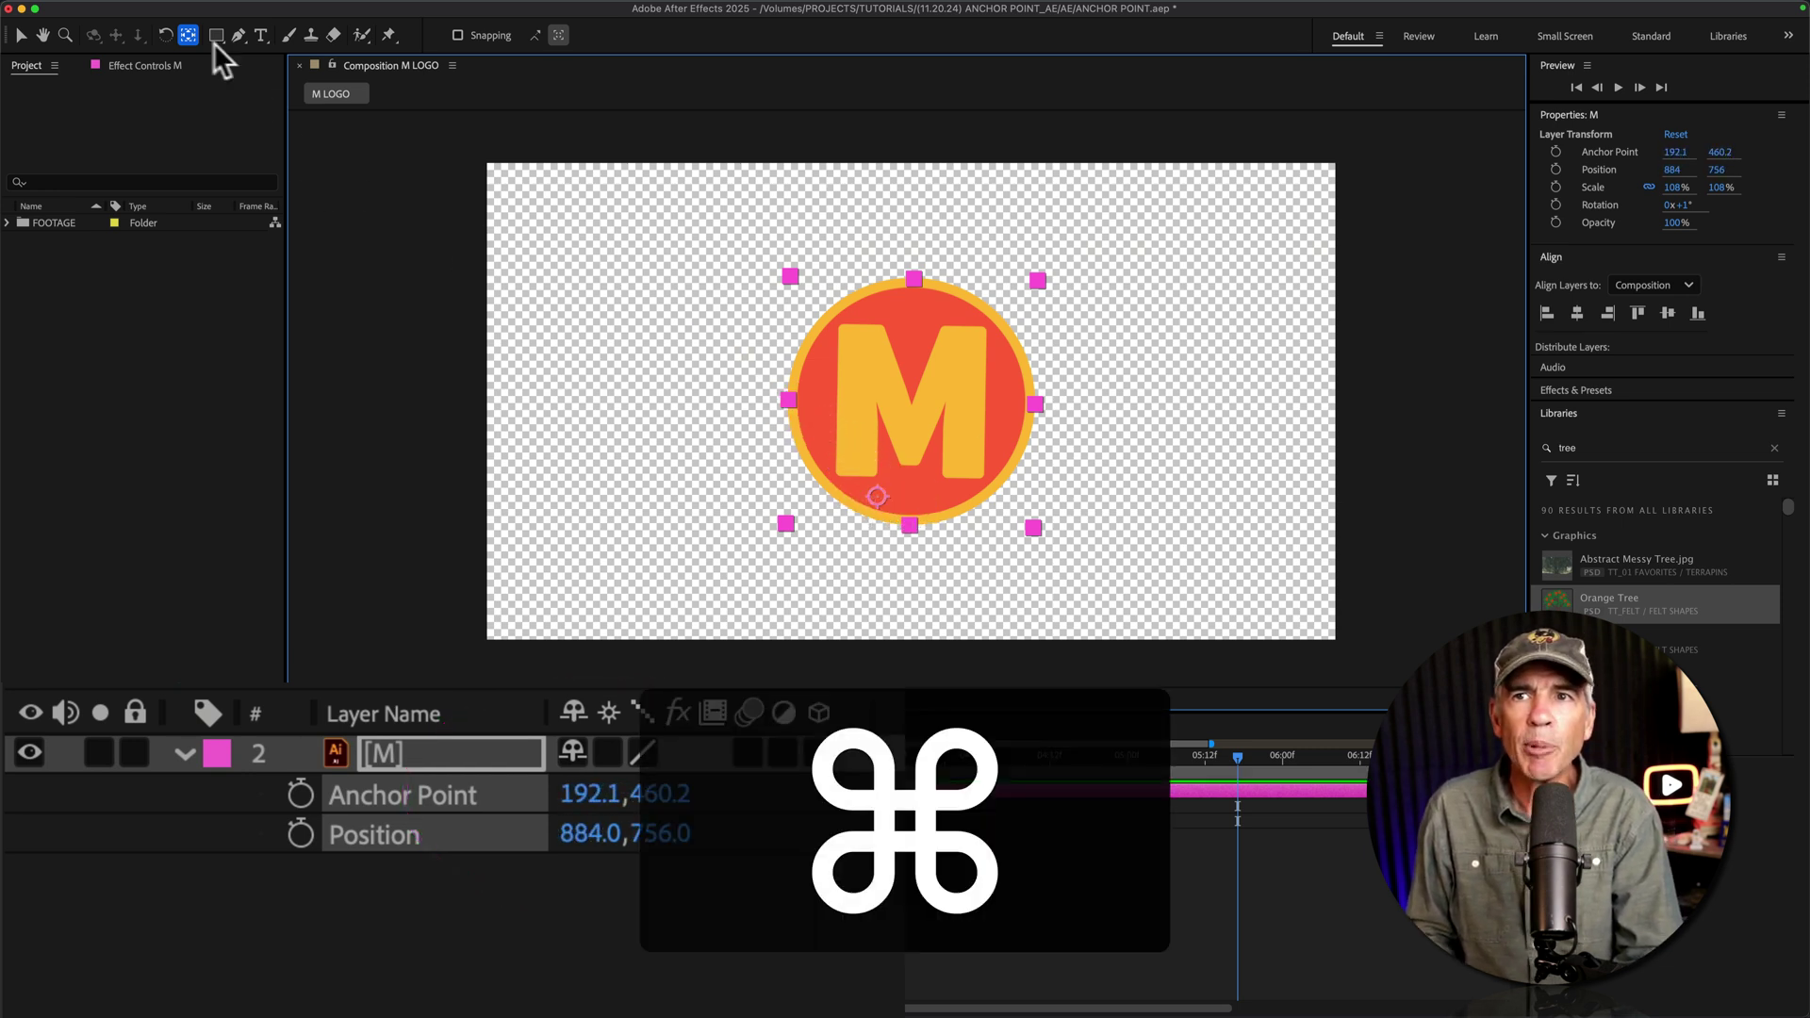
double_click(191, 33)
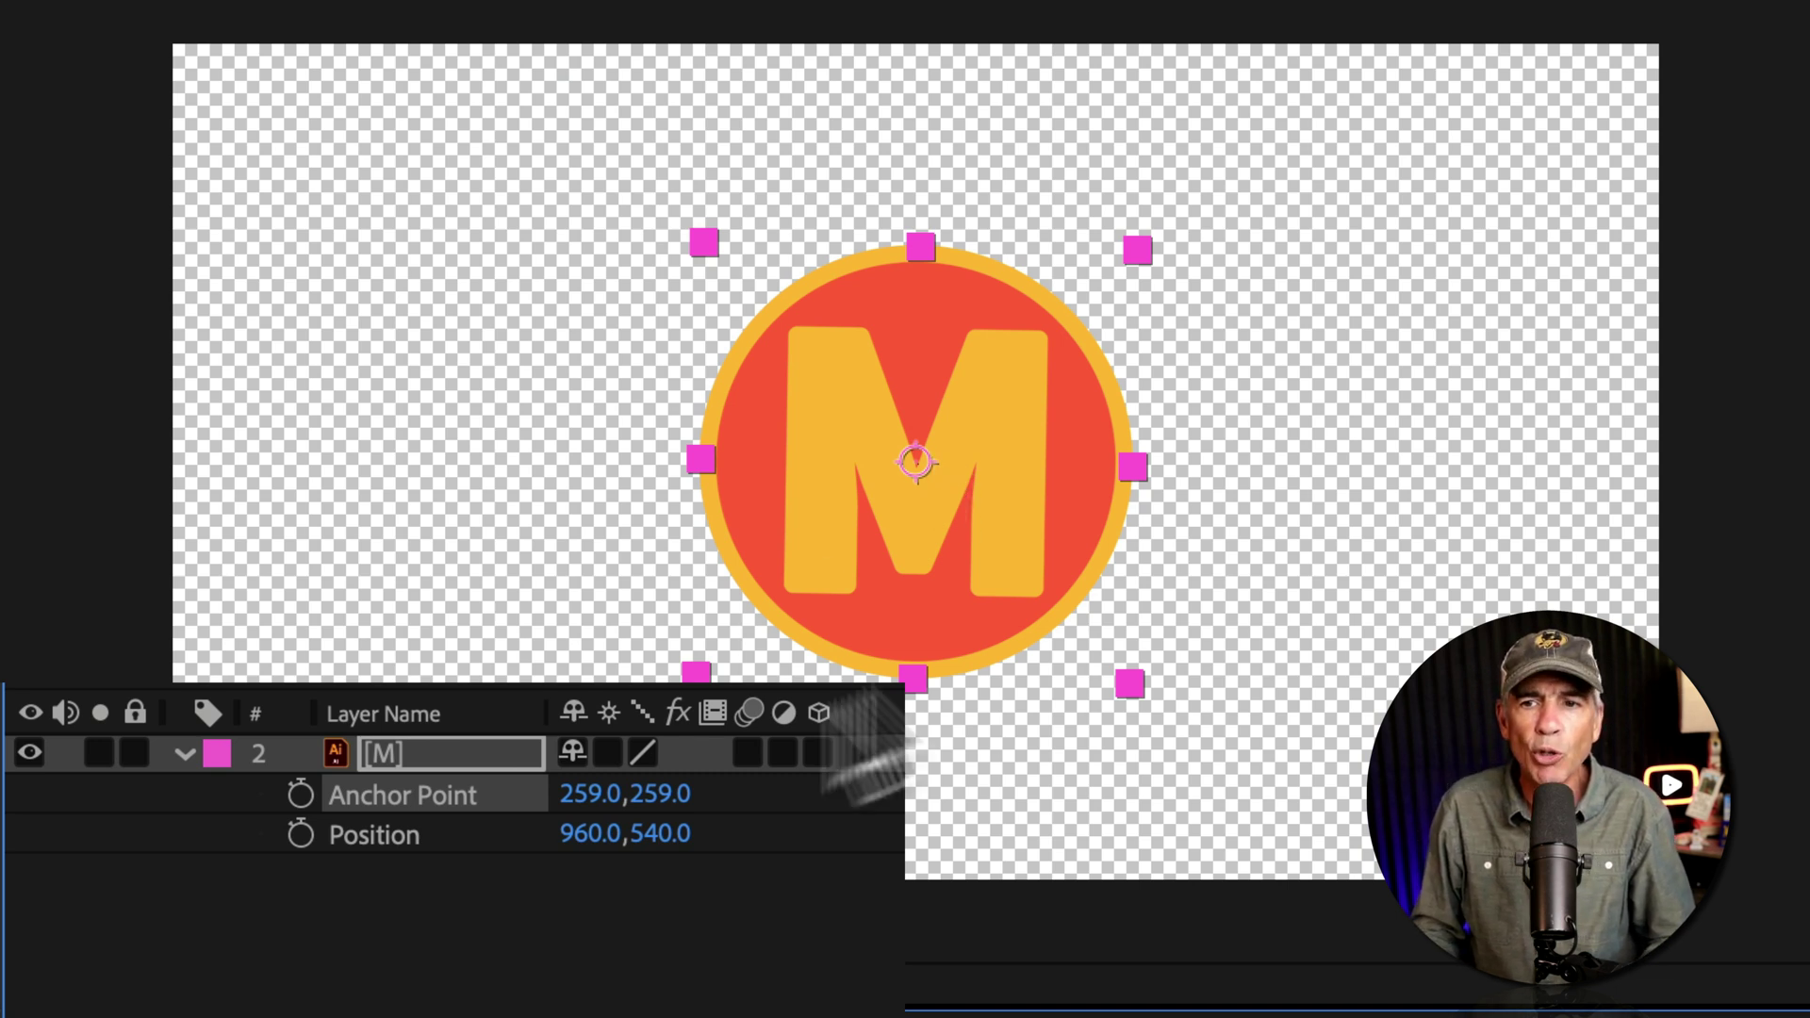
left_click_drag(586, 794, 641, 832)
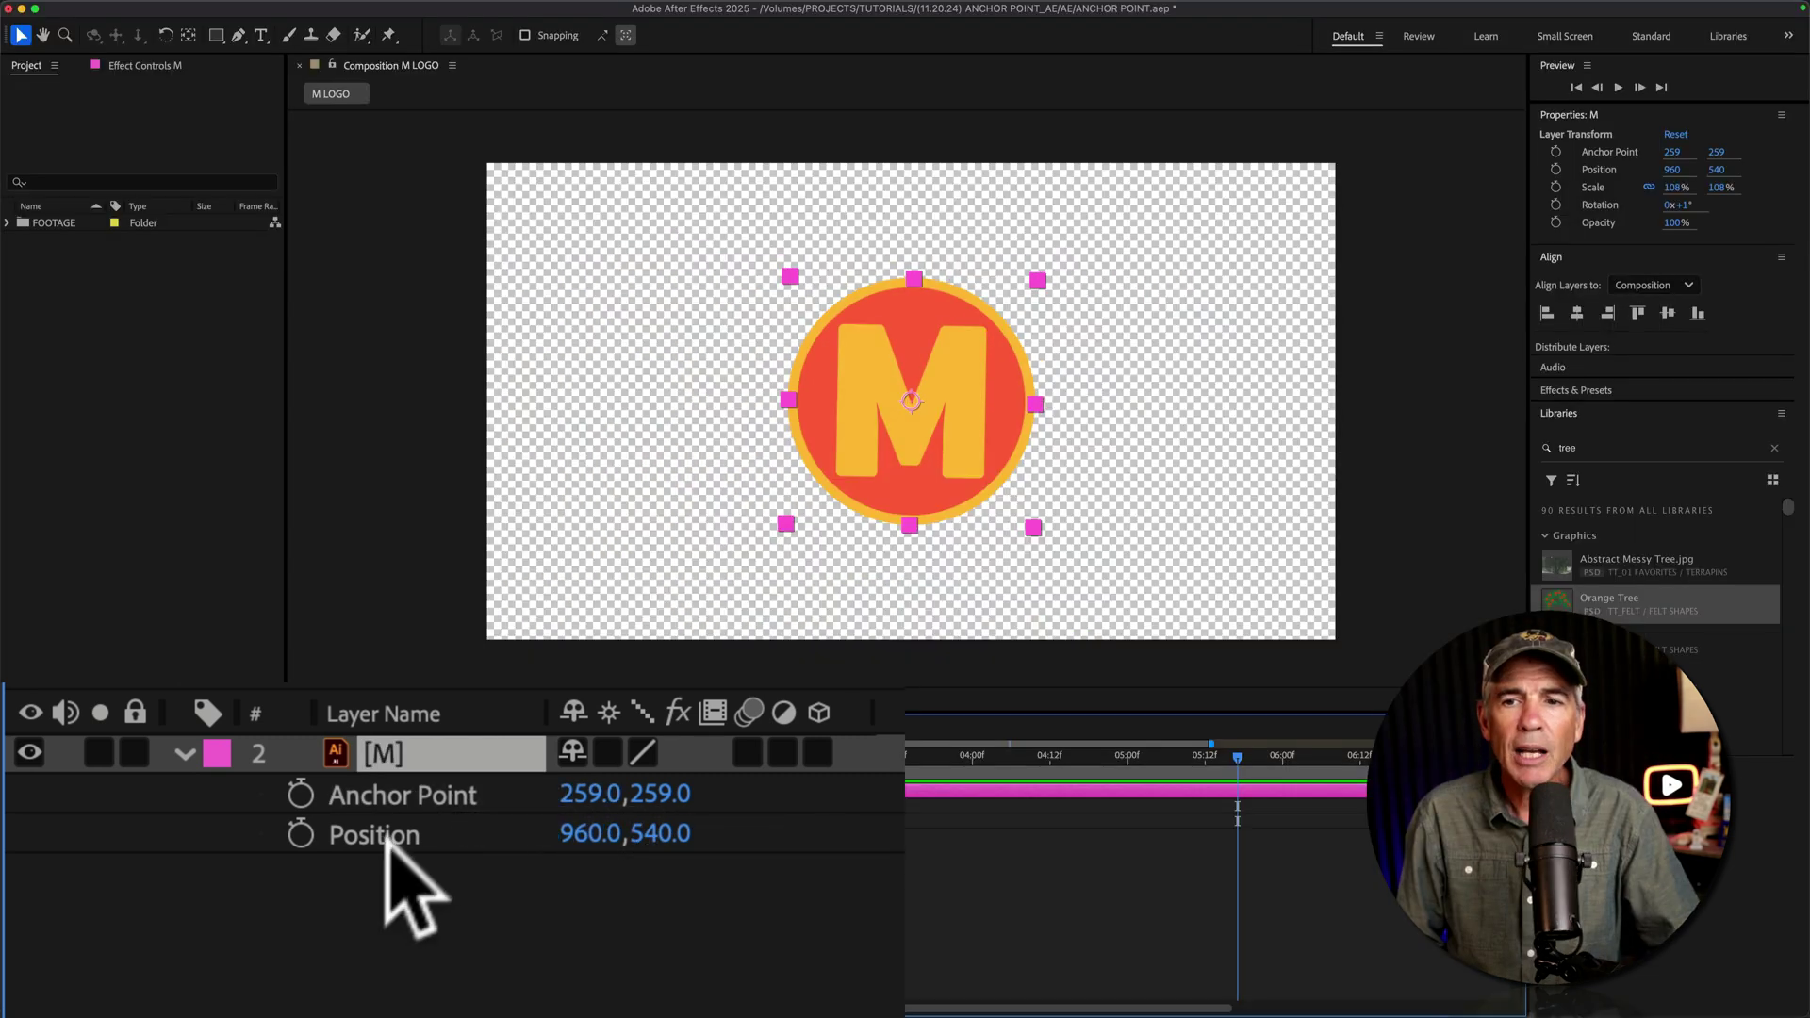
left_click(382, 837)
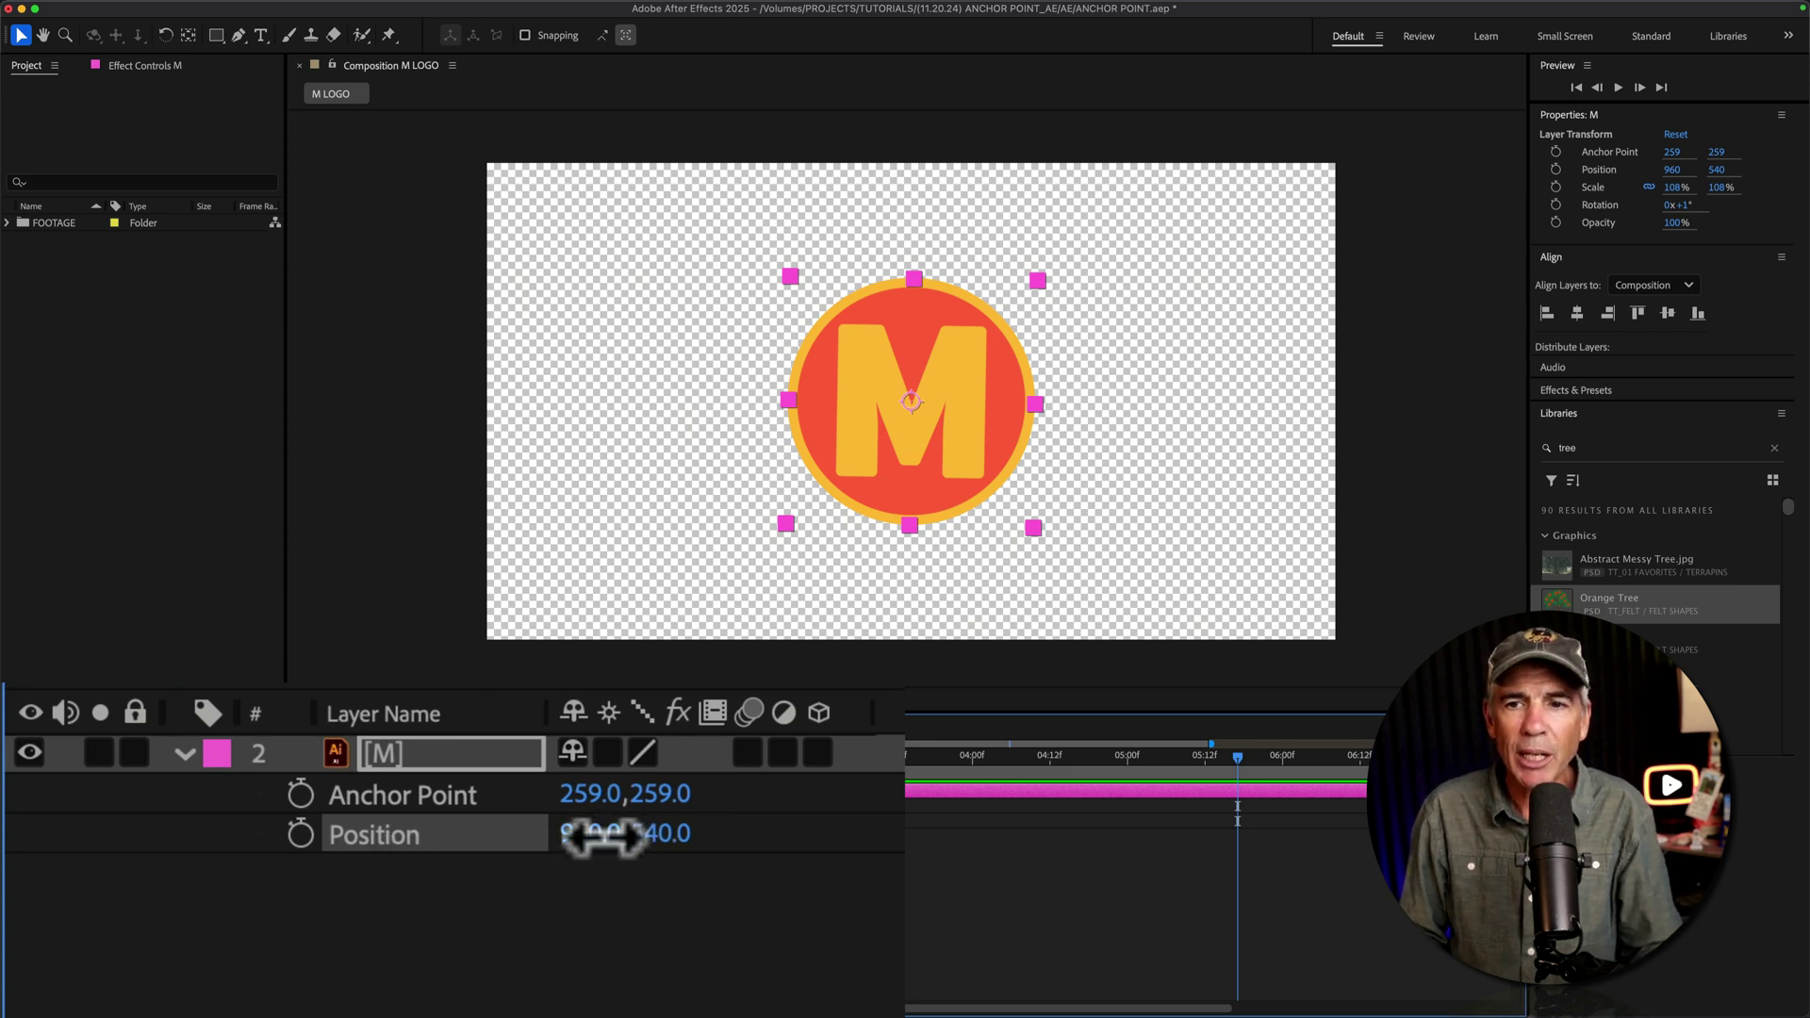
left_click(604, 833)
type("0")
key("Tab")
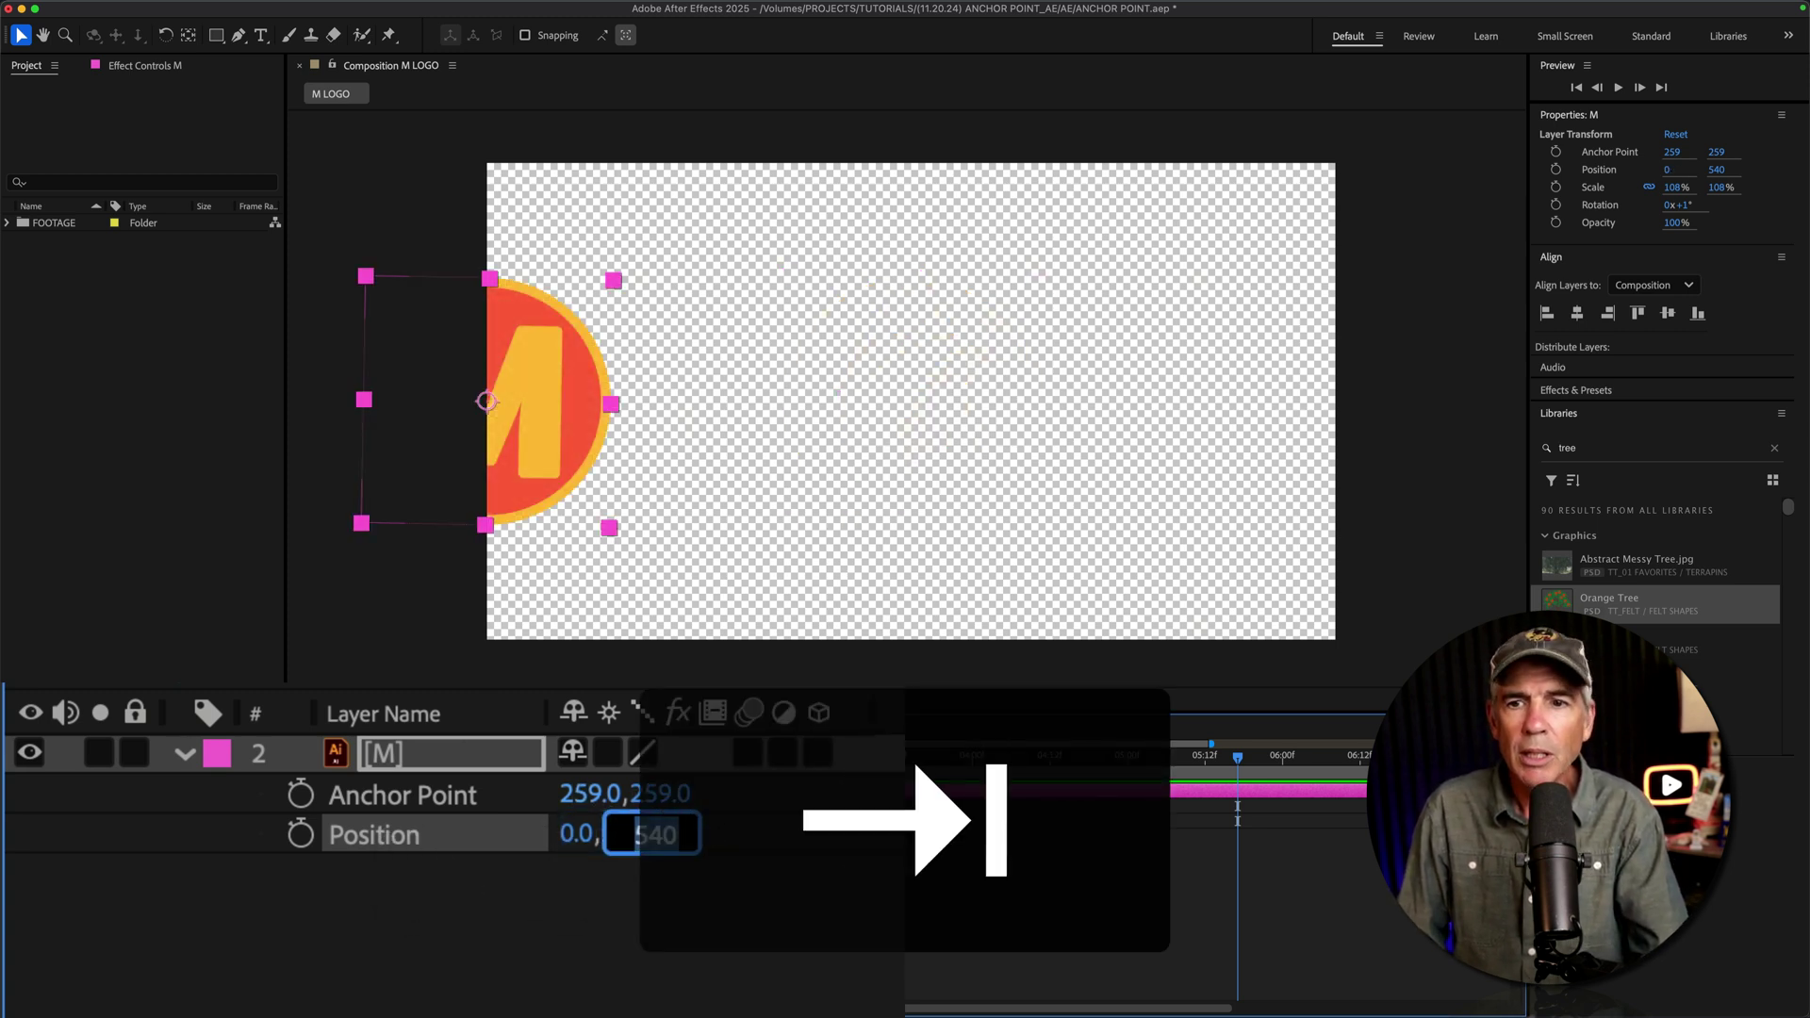
type("0")
key("Return")
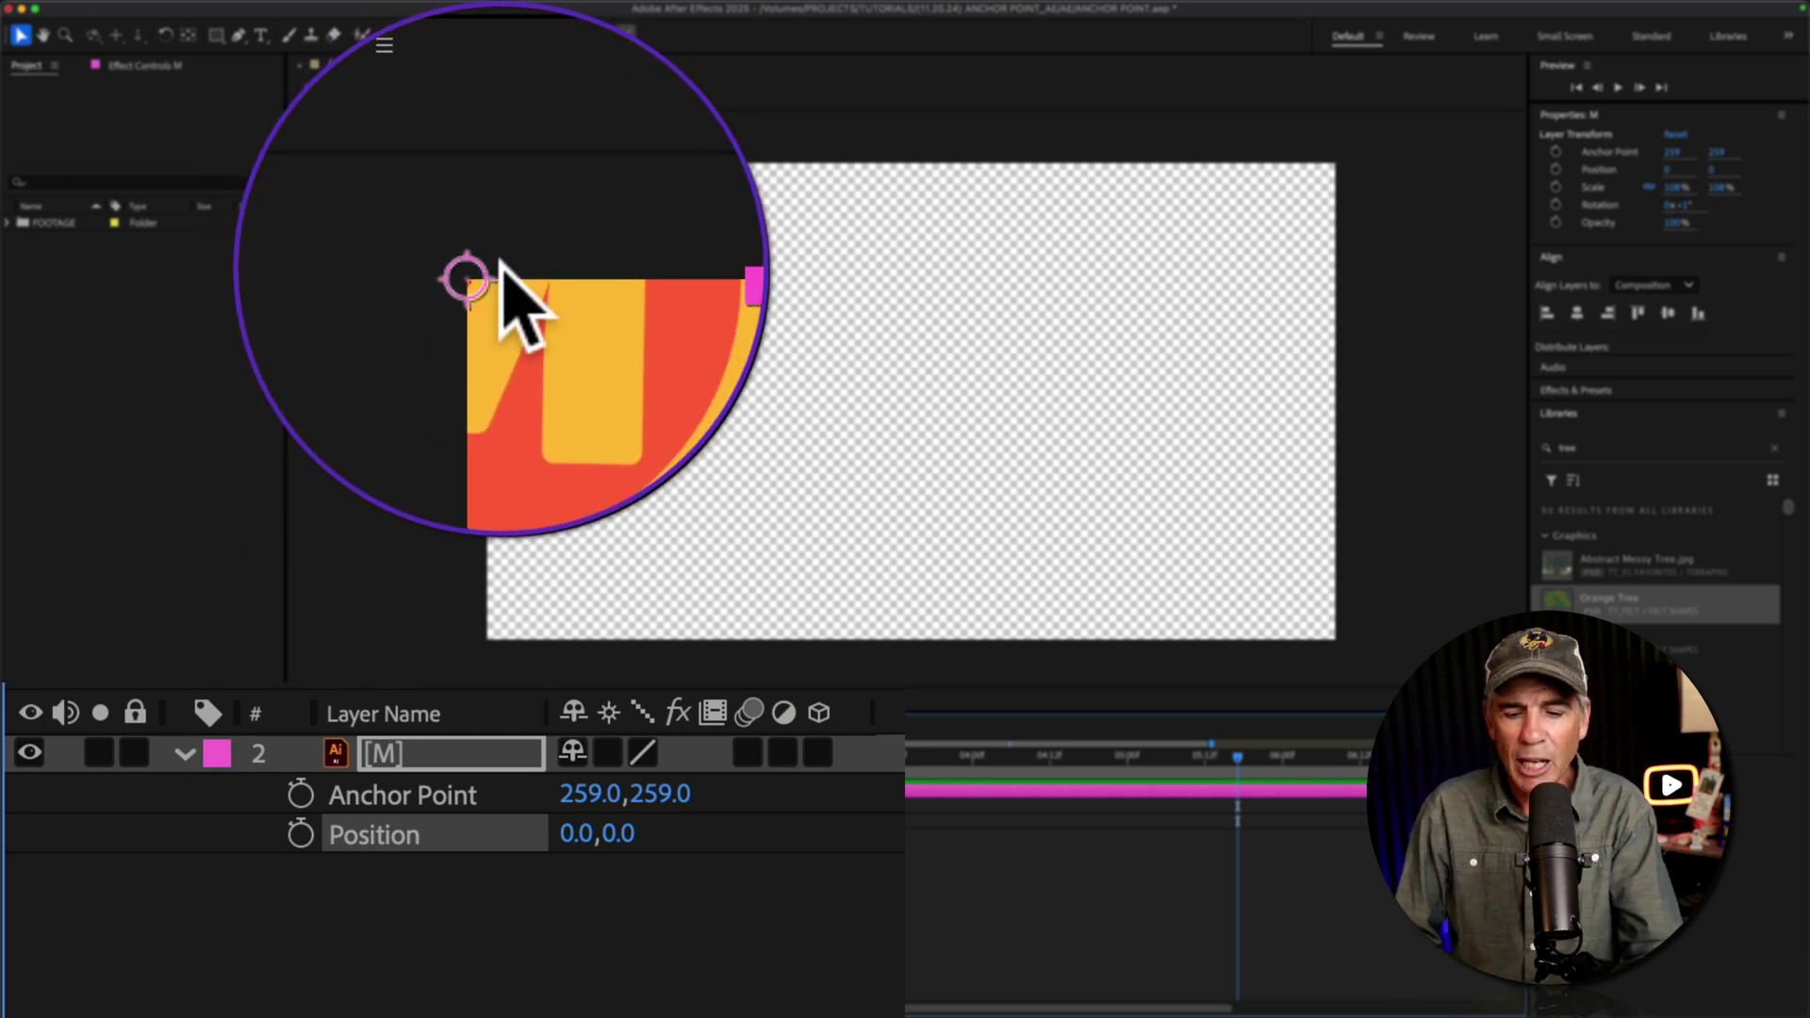
key("super+k")
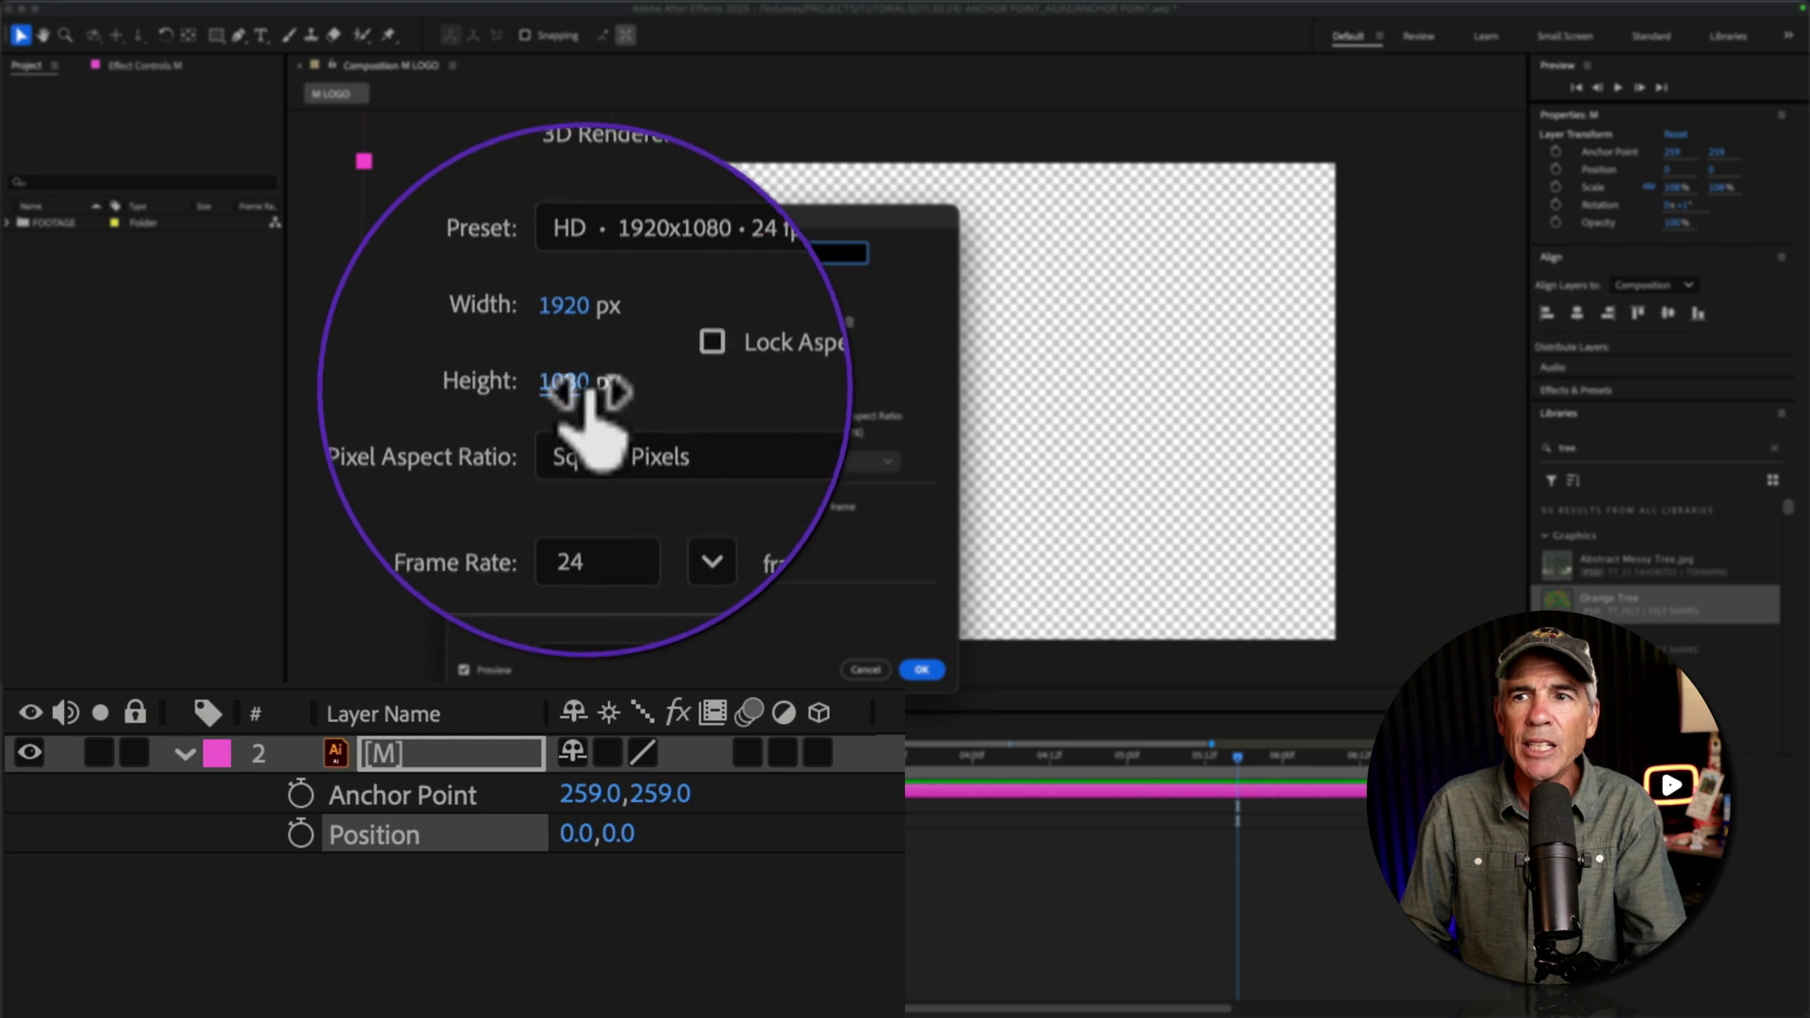
left_click(864, 670)
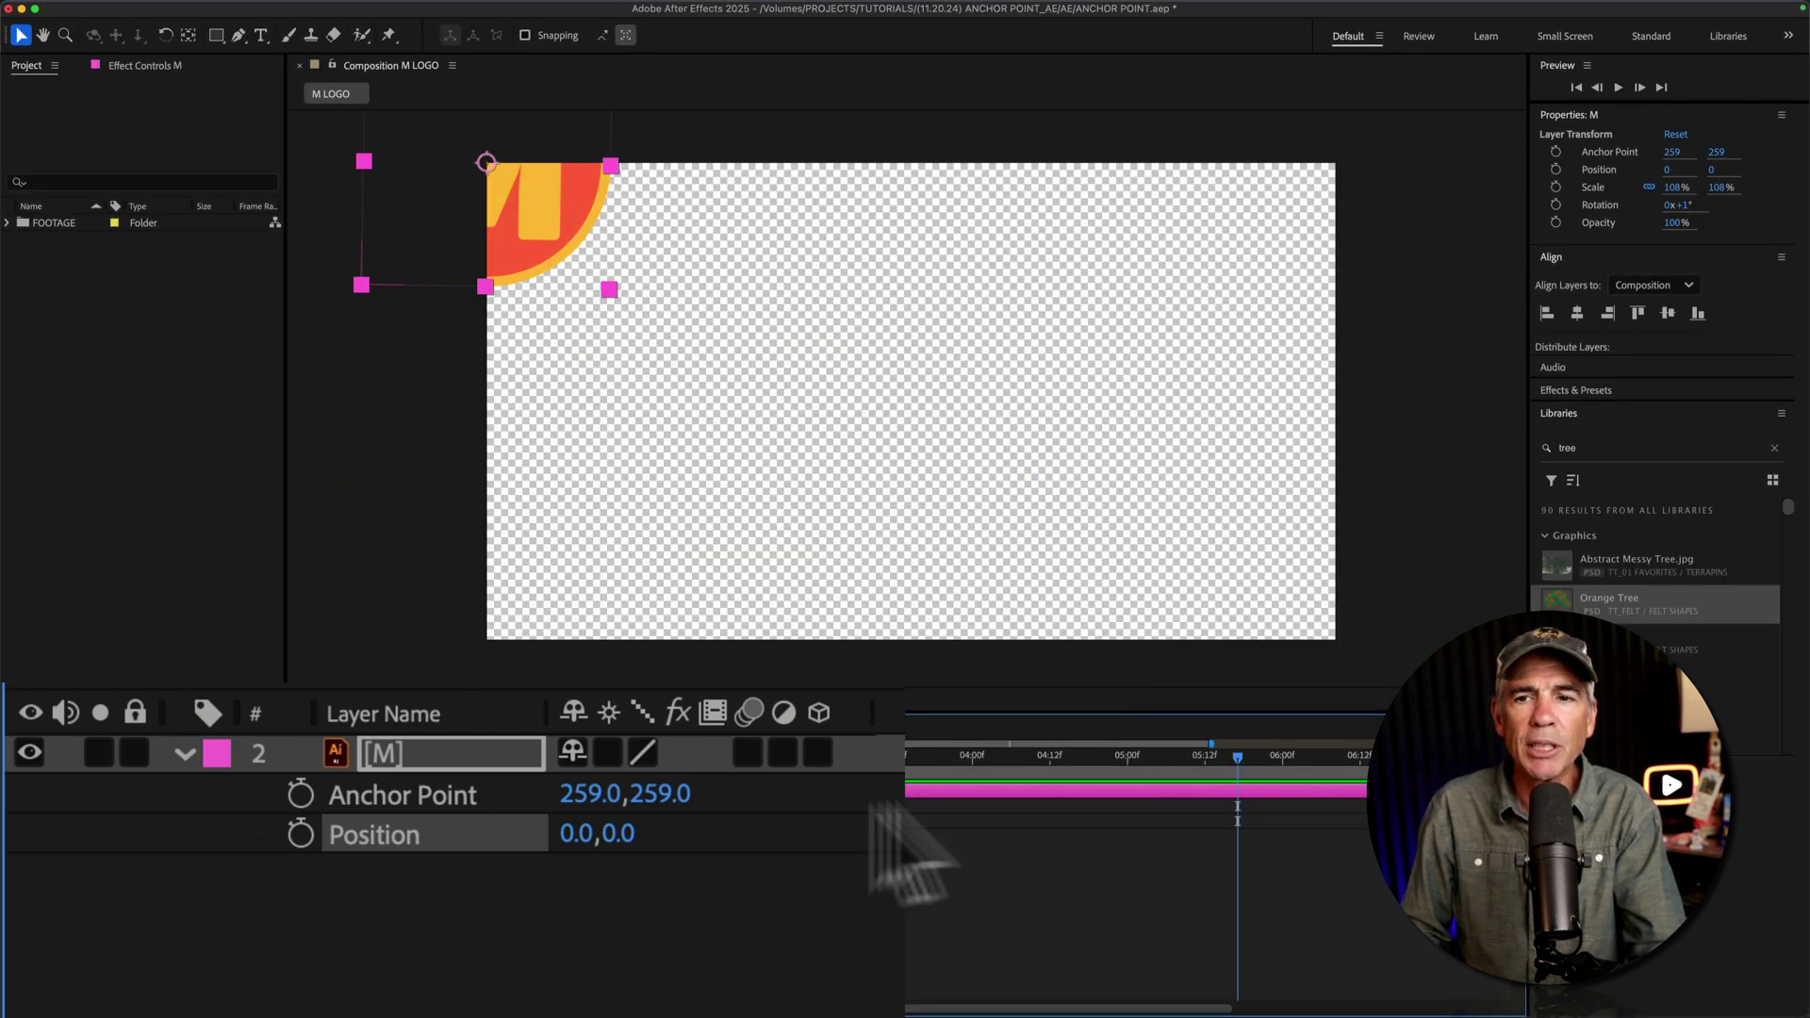
left_click(599, 834)
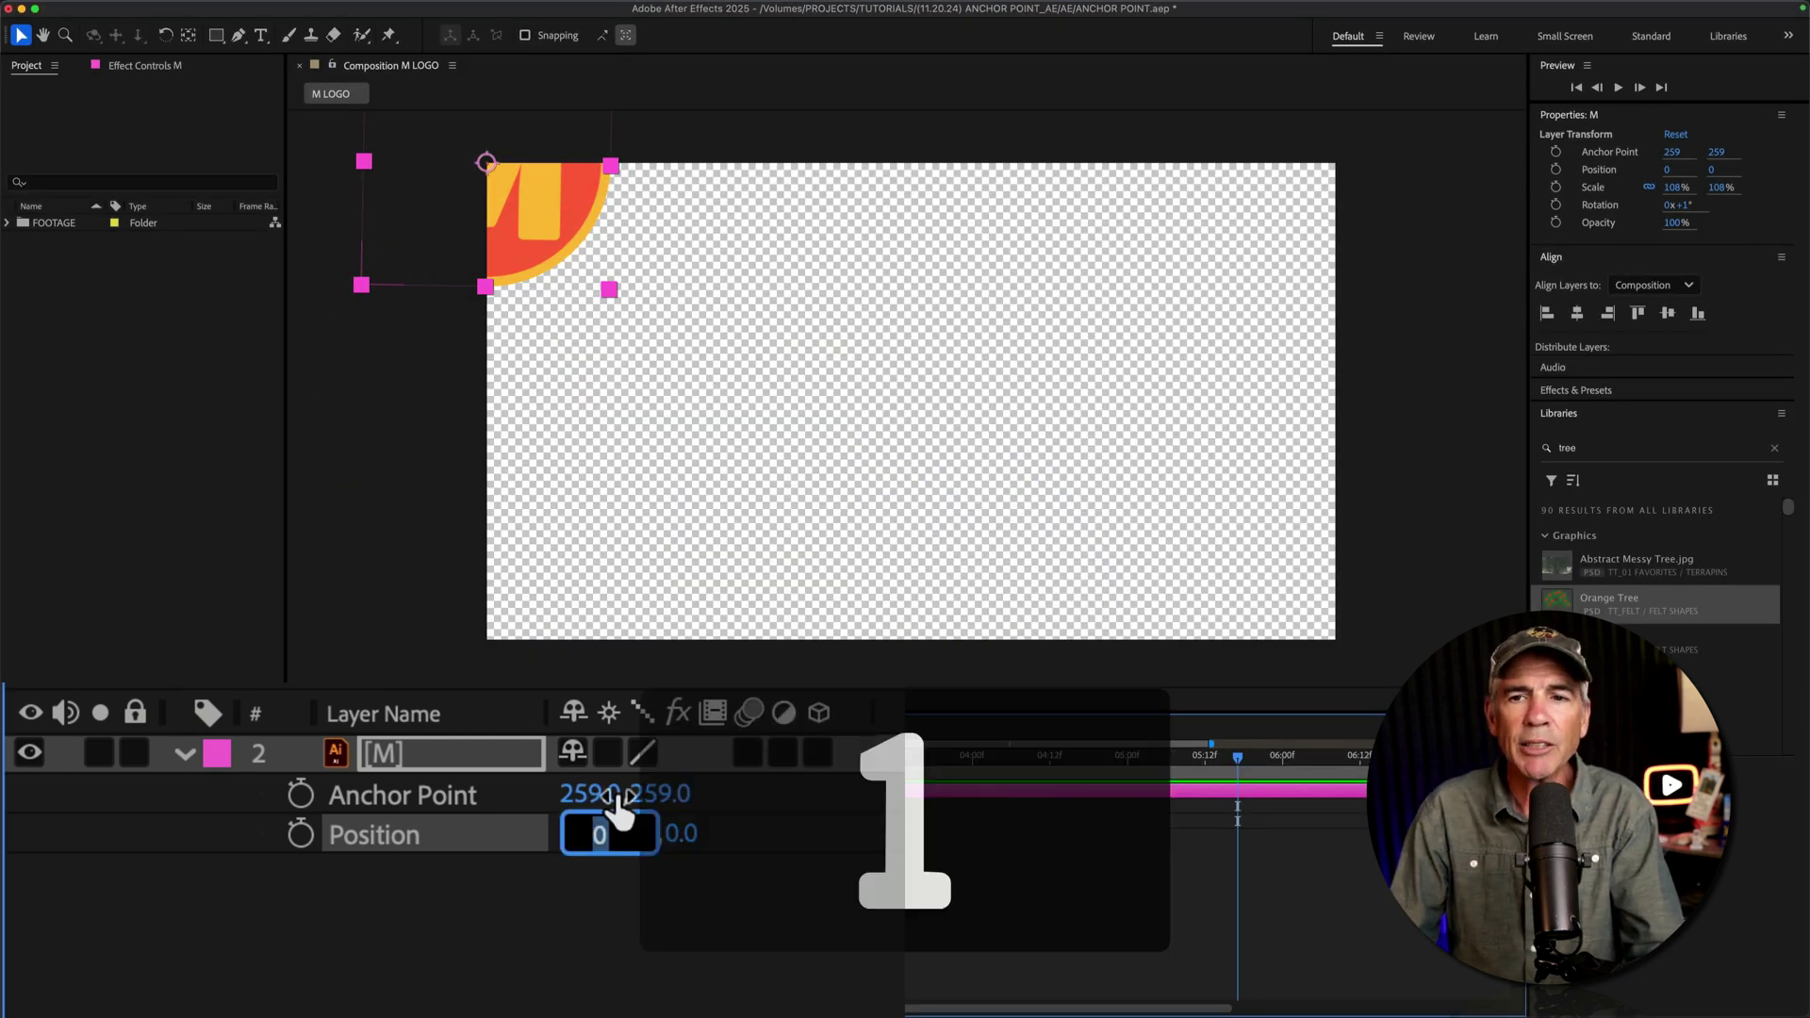
type("1")
type("92")
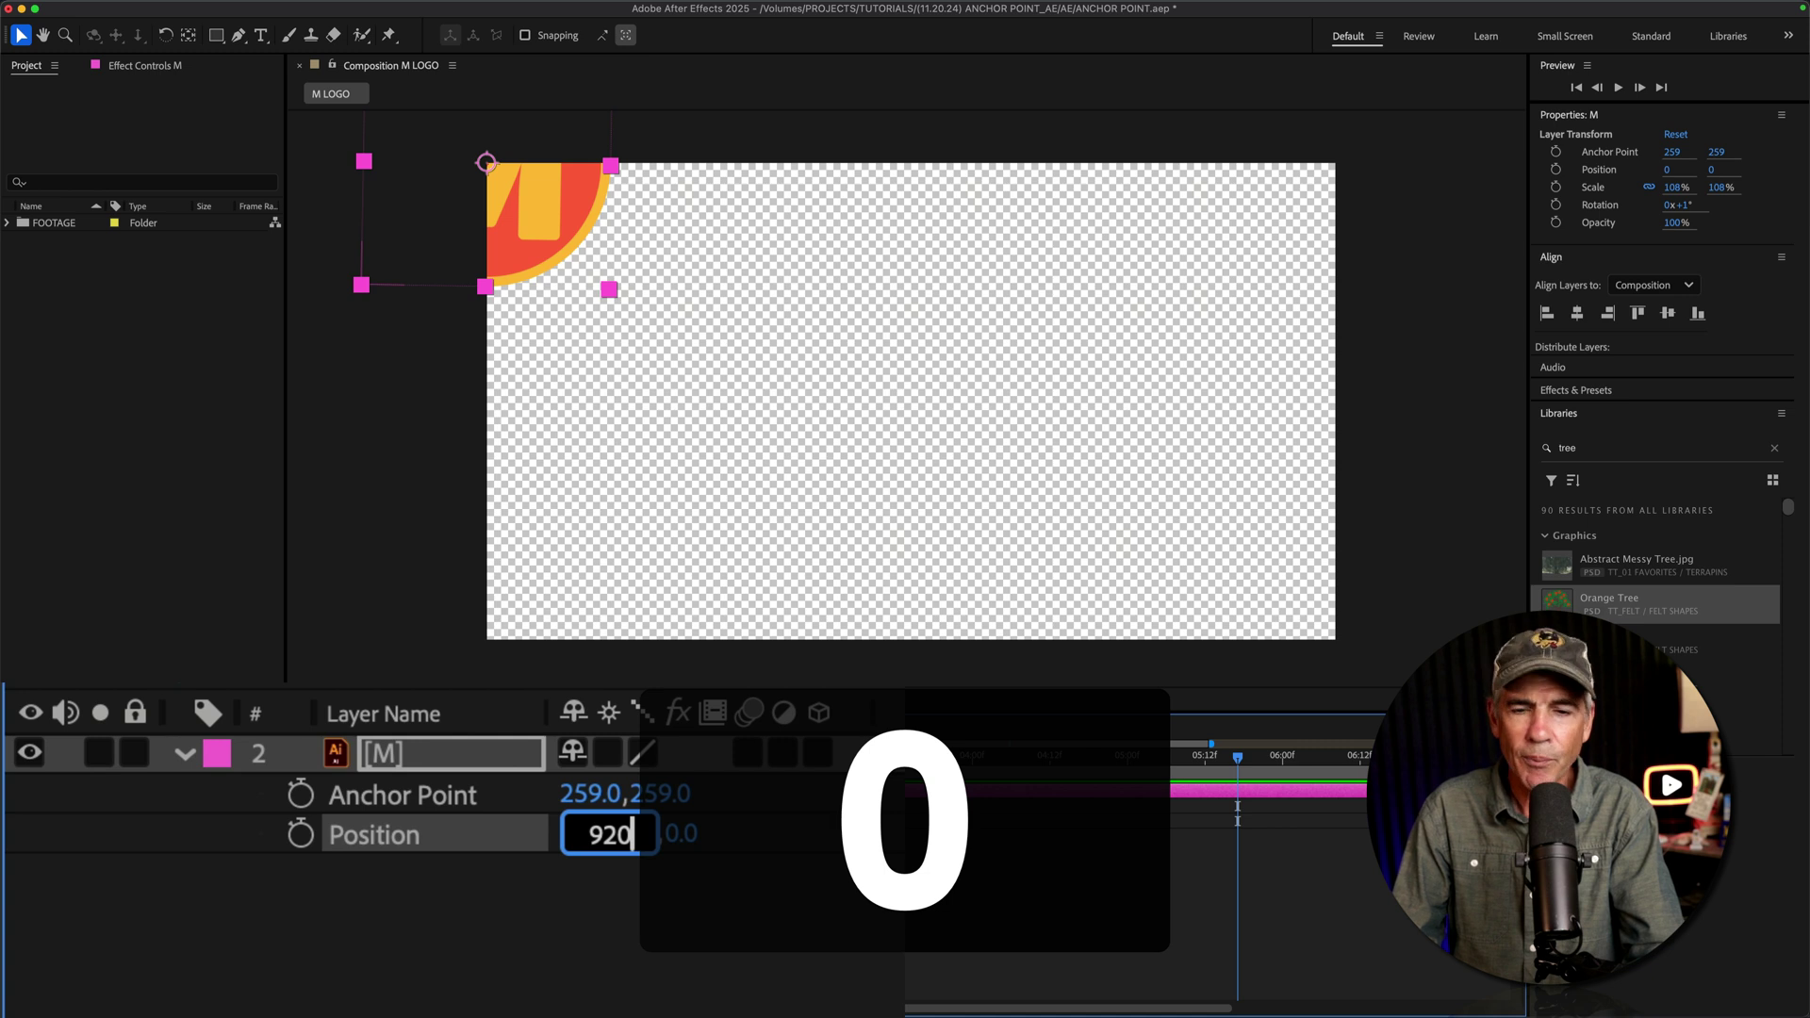
key("Tab")
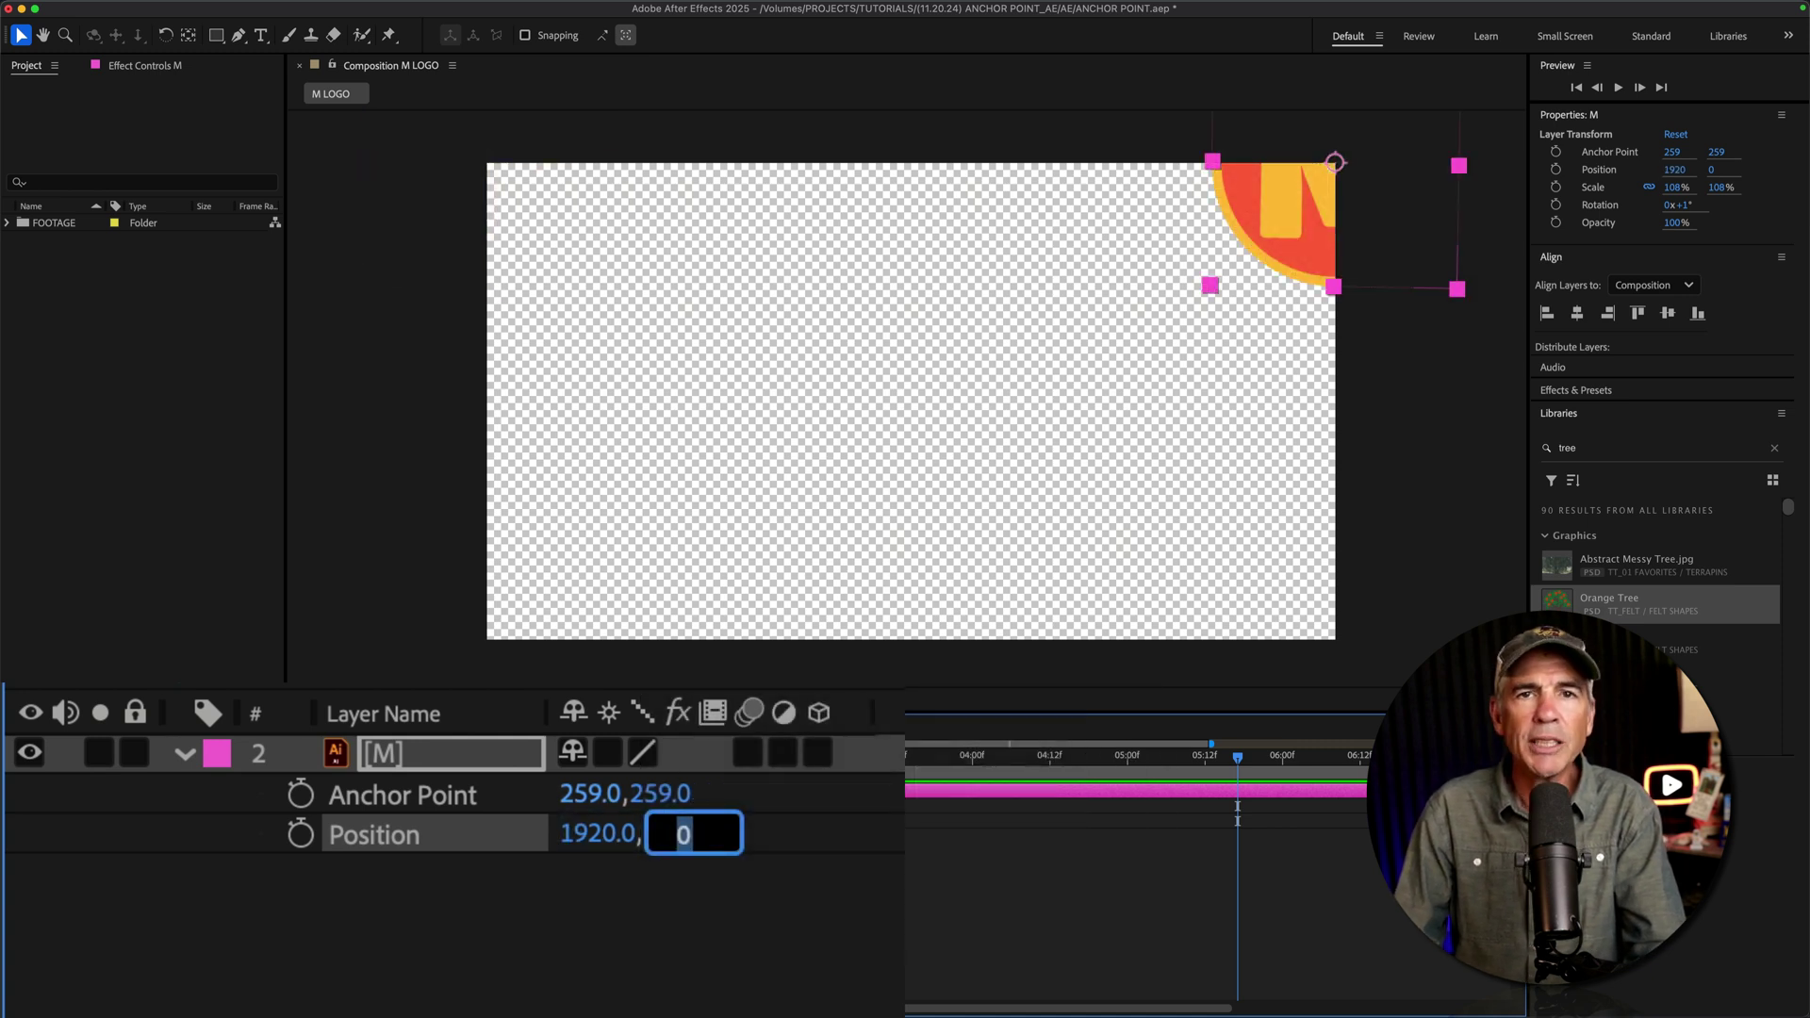
type("1080")
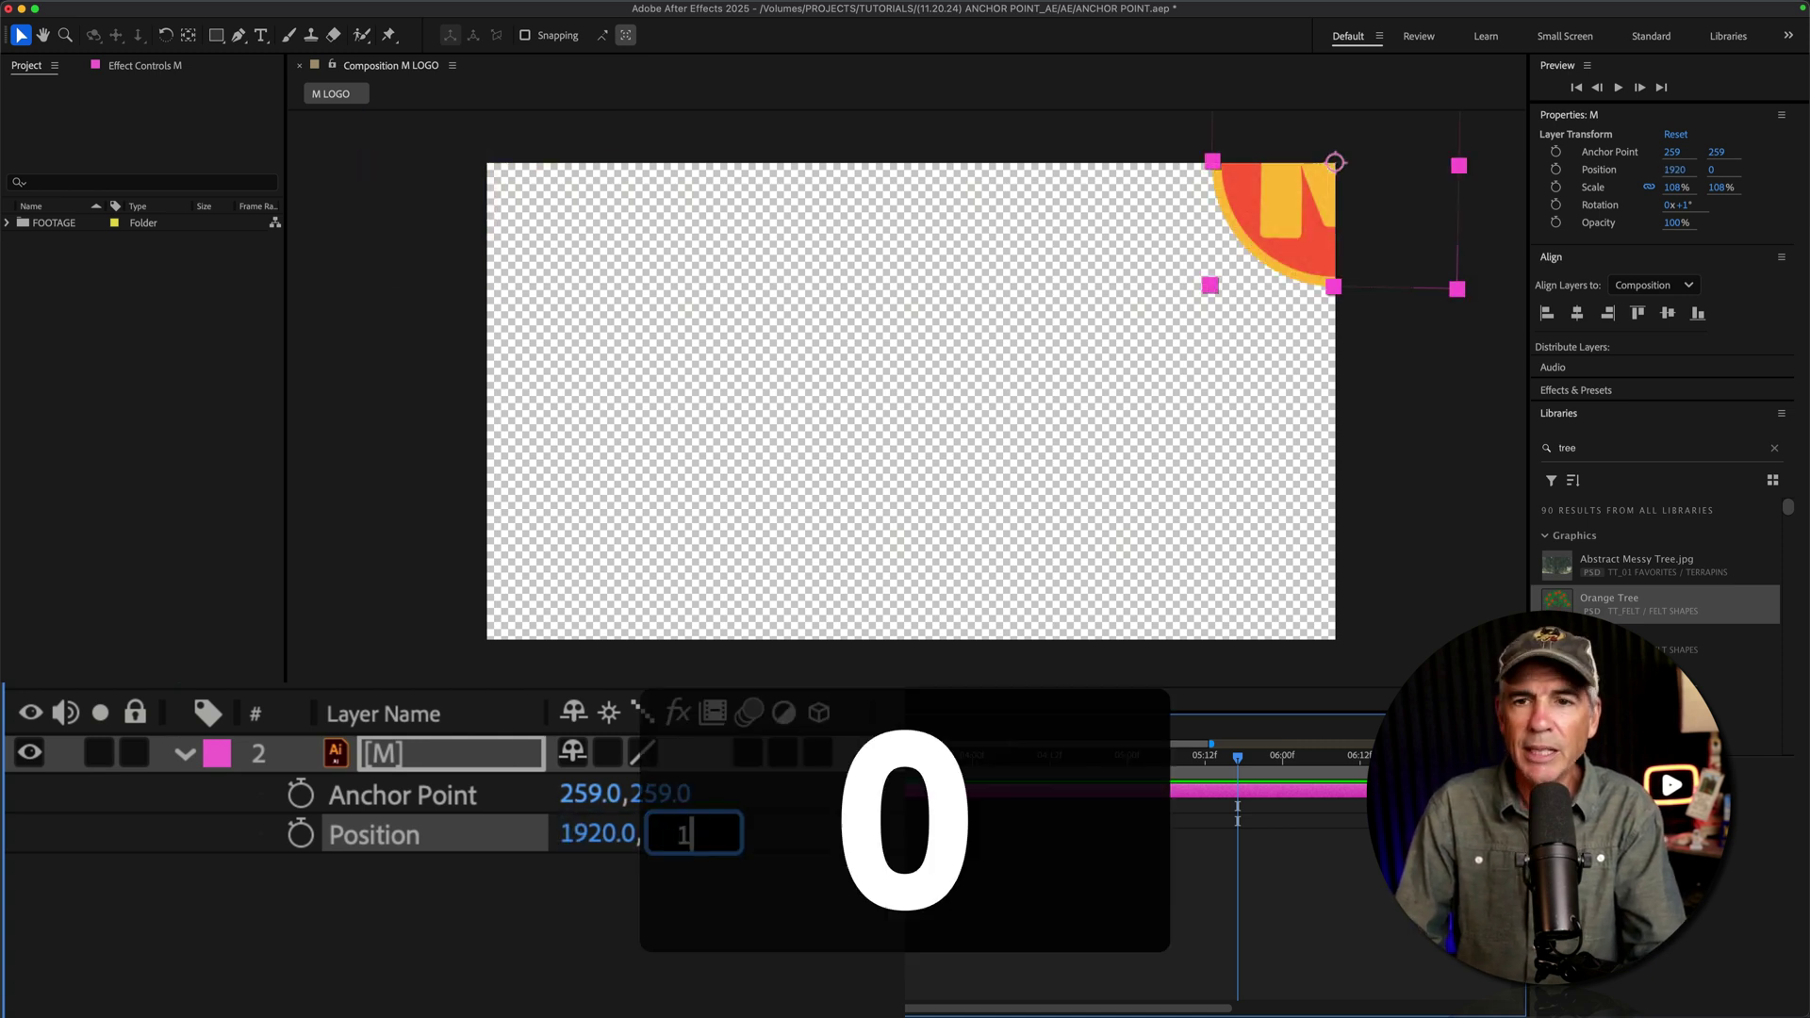
key("Return")
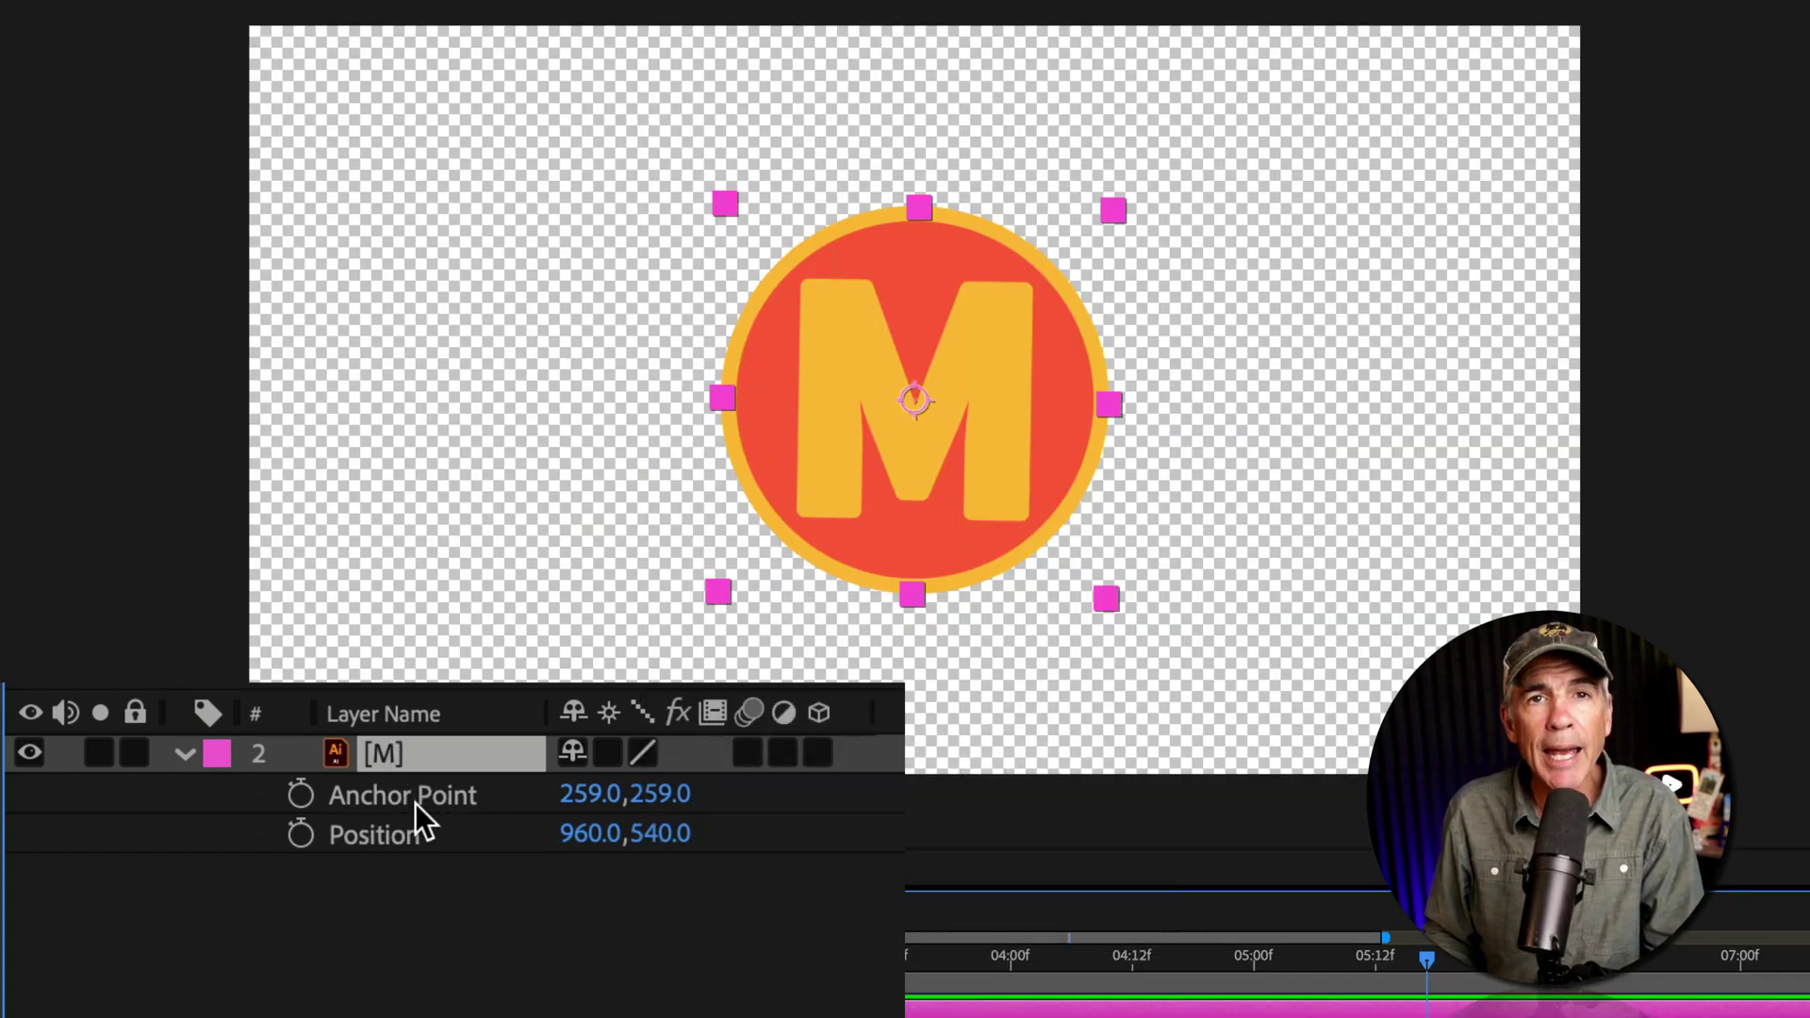
Enter 0 for both Anchor Point X and Y on the M layer, then reselect the layer
left_click(594, 794)
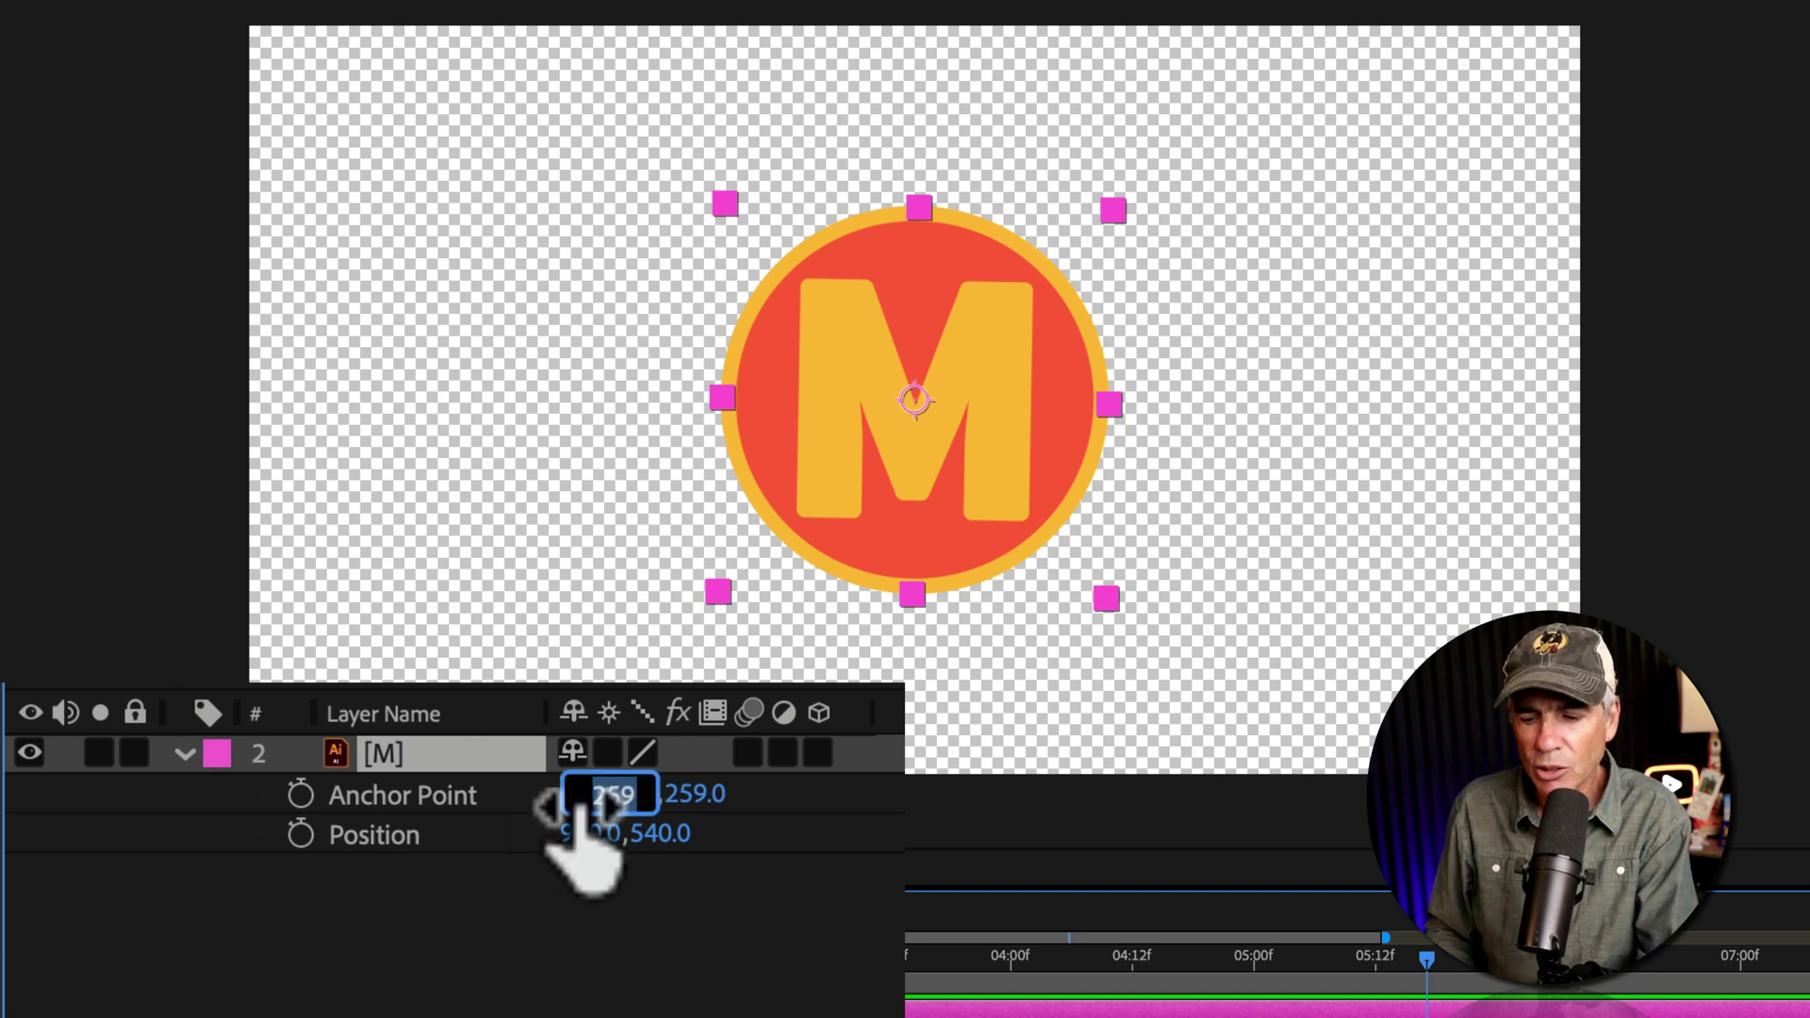
type("0")
left_click(545, 937)
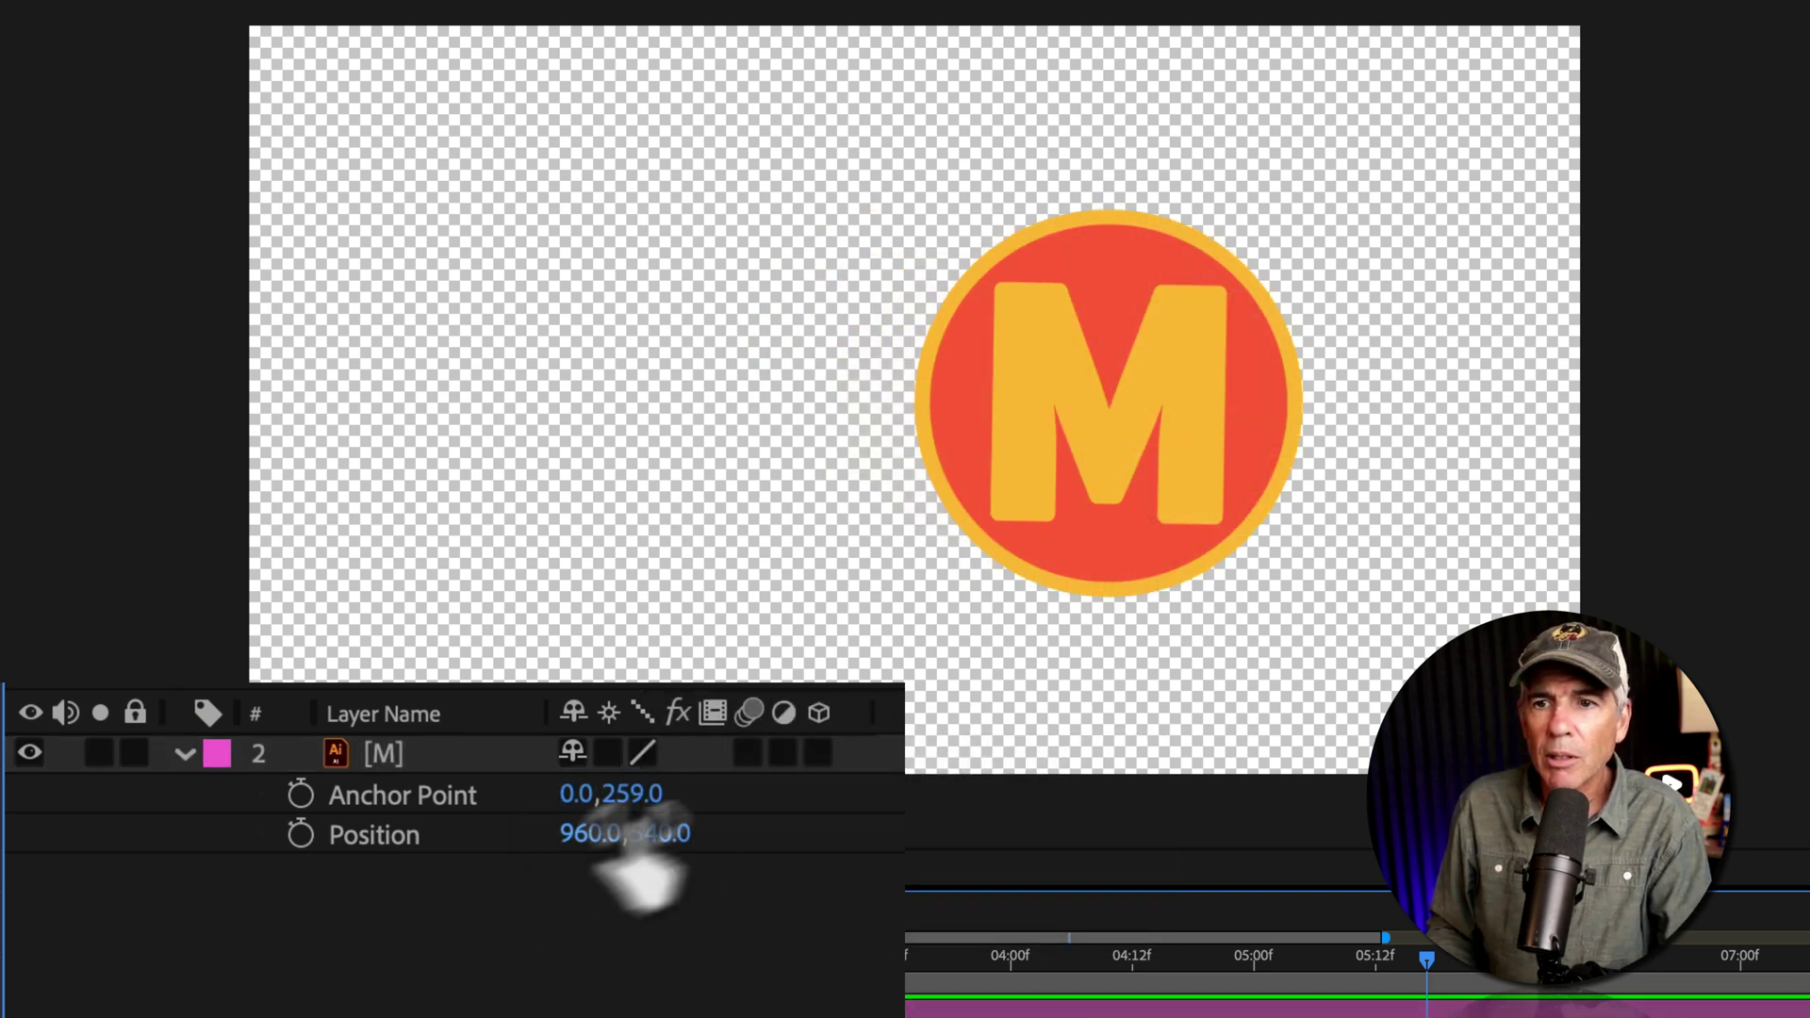
left_click(639, 797)
type("0")
left_click(586, 990)
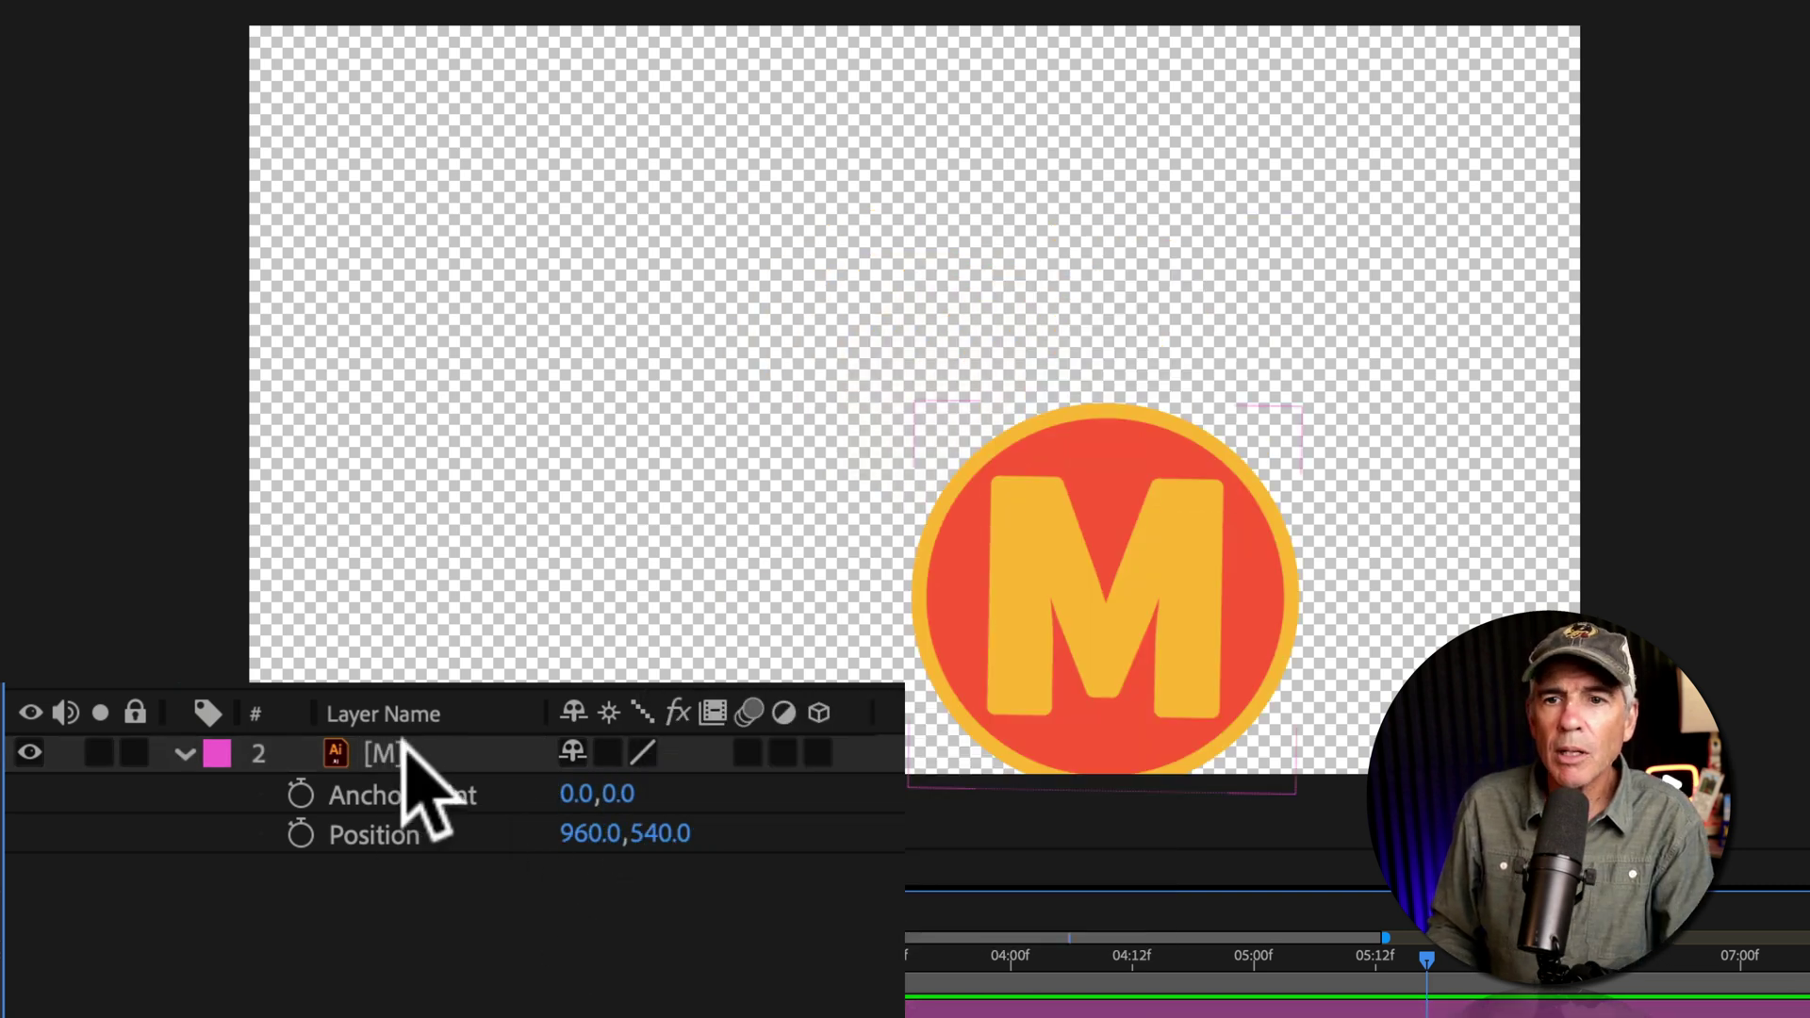
left_click(405, 753)
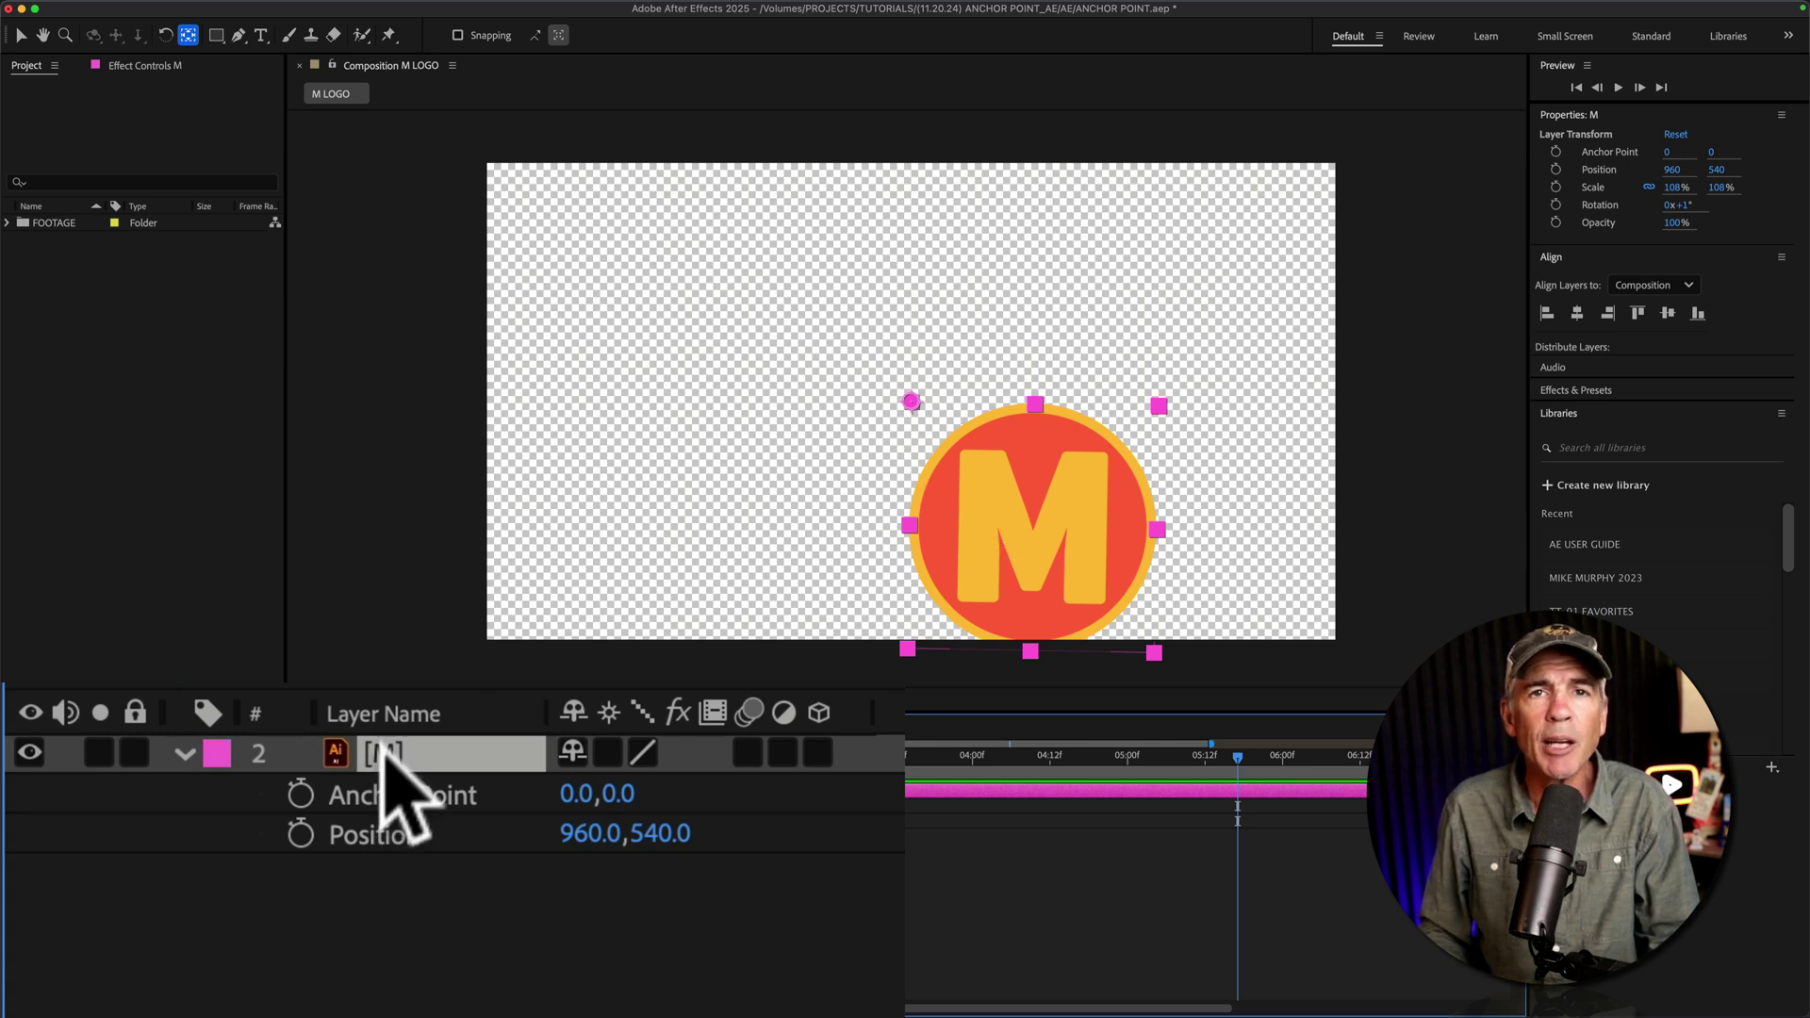
Re-centre the M logo's anchor, centre the logo, and view MAP's settings (1080×1080, 30 fps)
key("super")
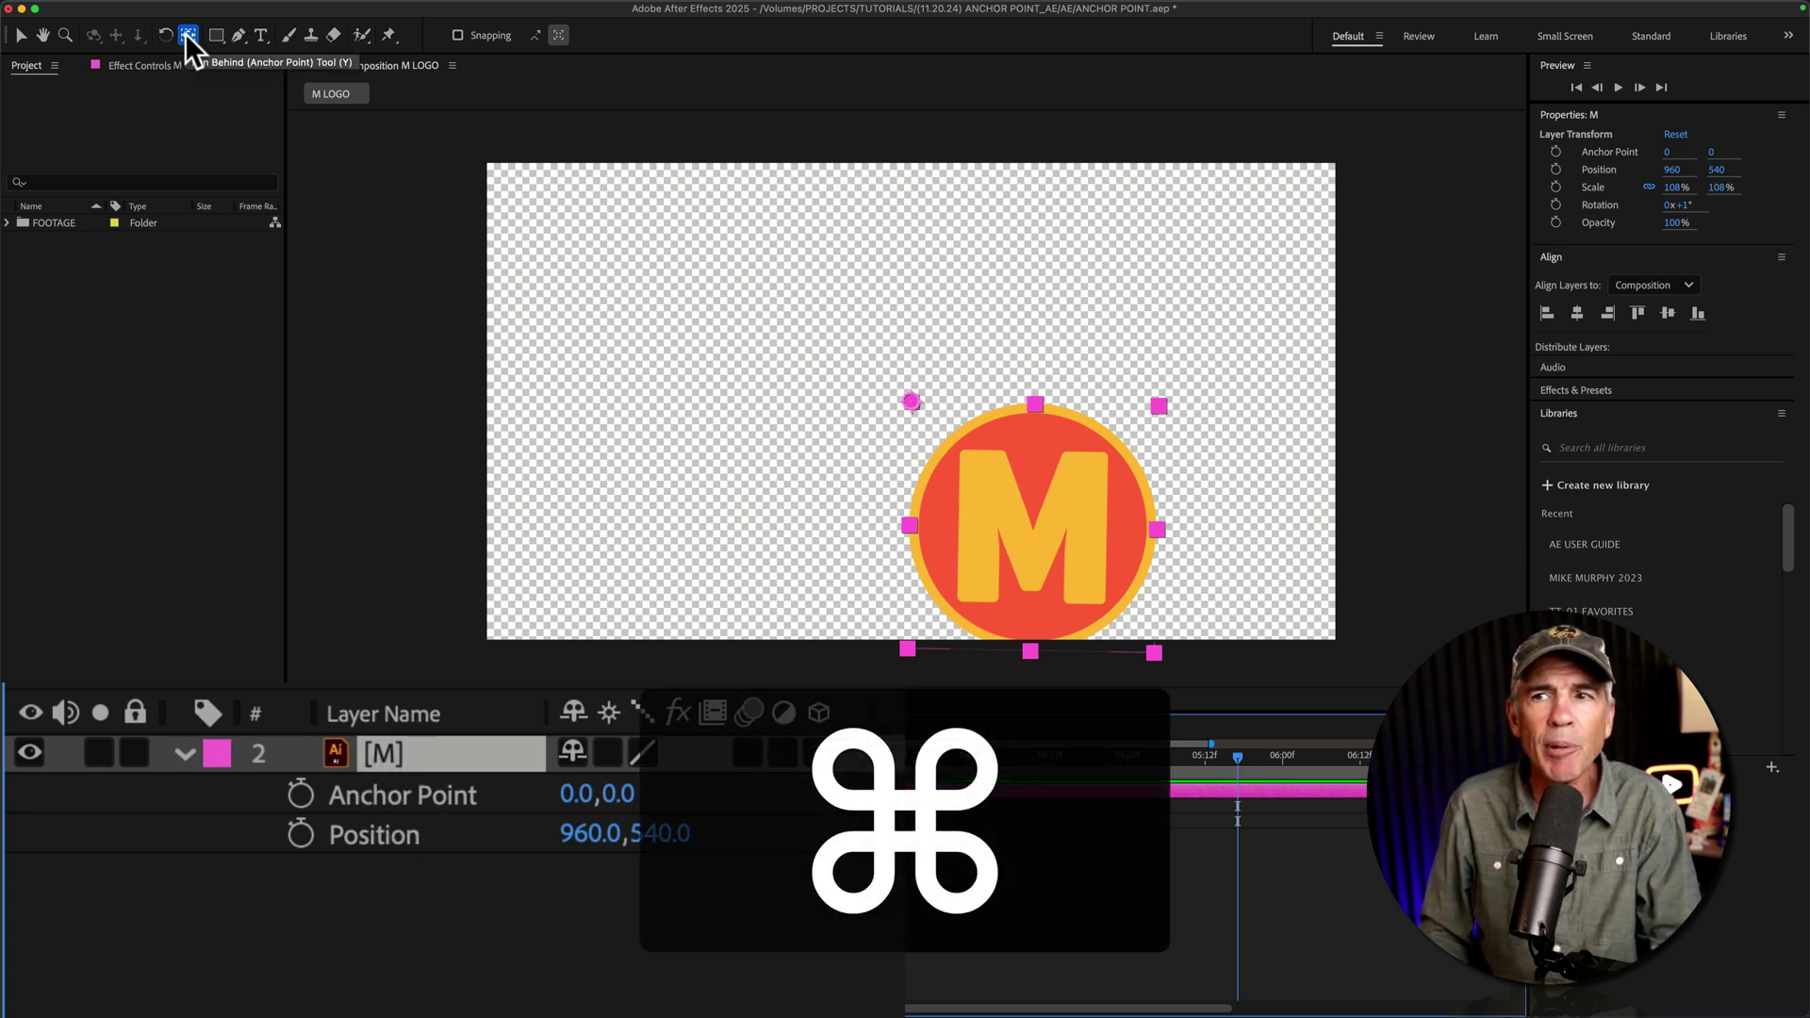
key("super+alt+Home")
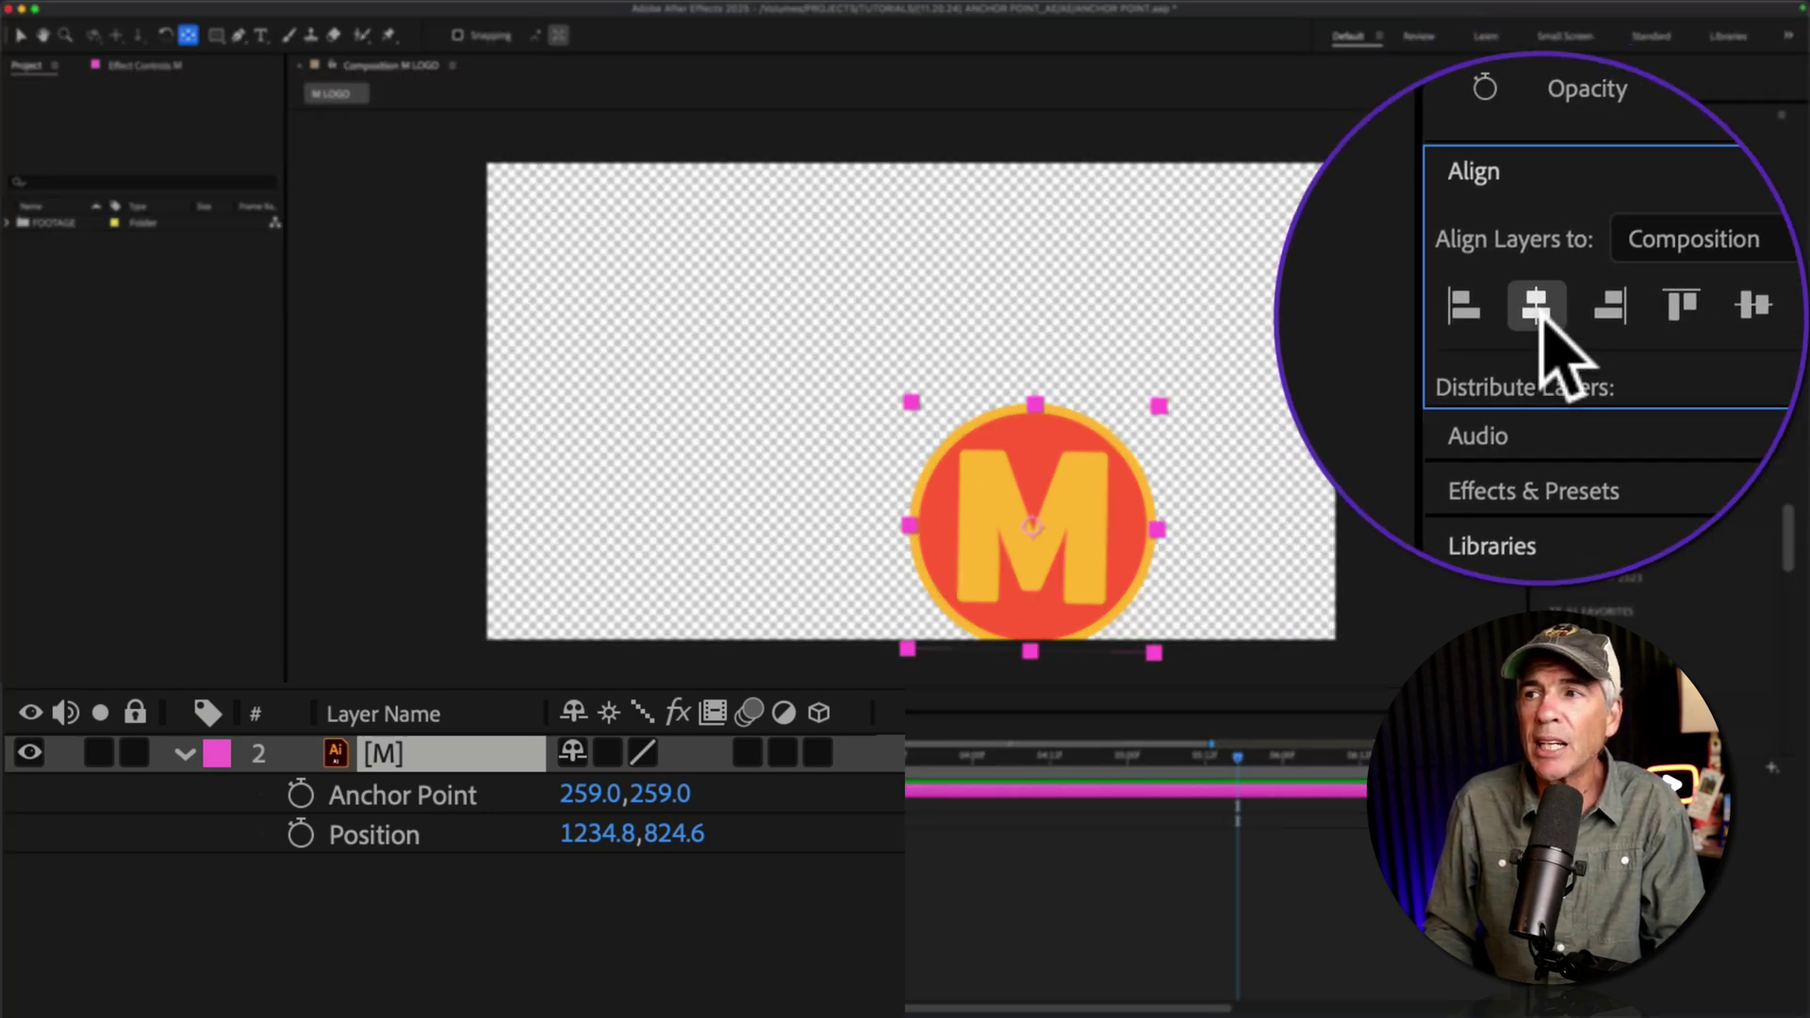
left_click(1584, 396)
left_click(1668, 313)
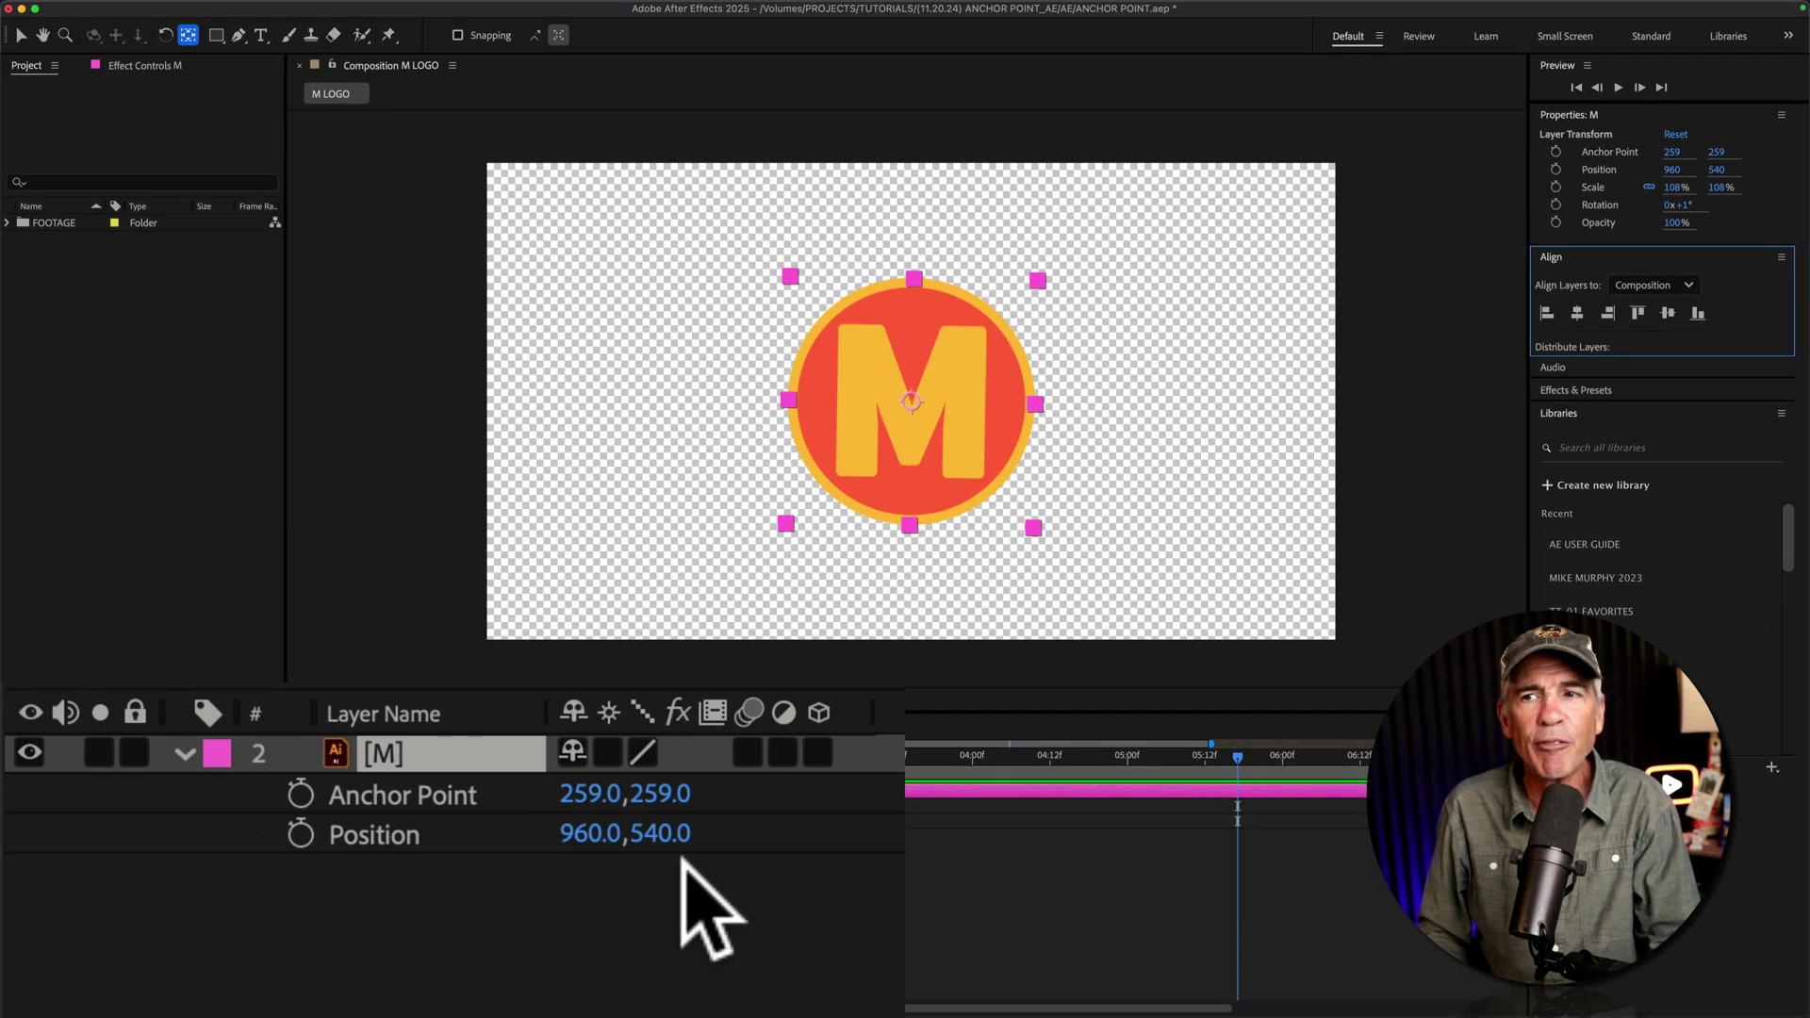
left_click(415, 797)
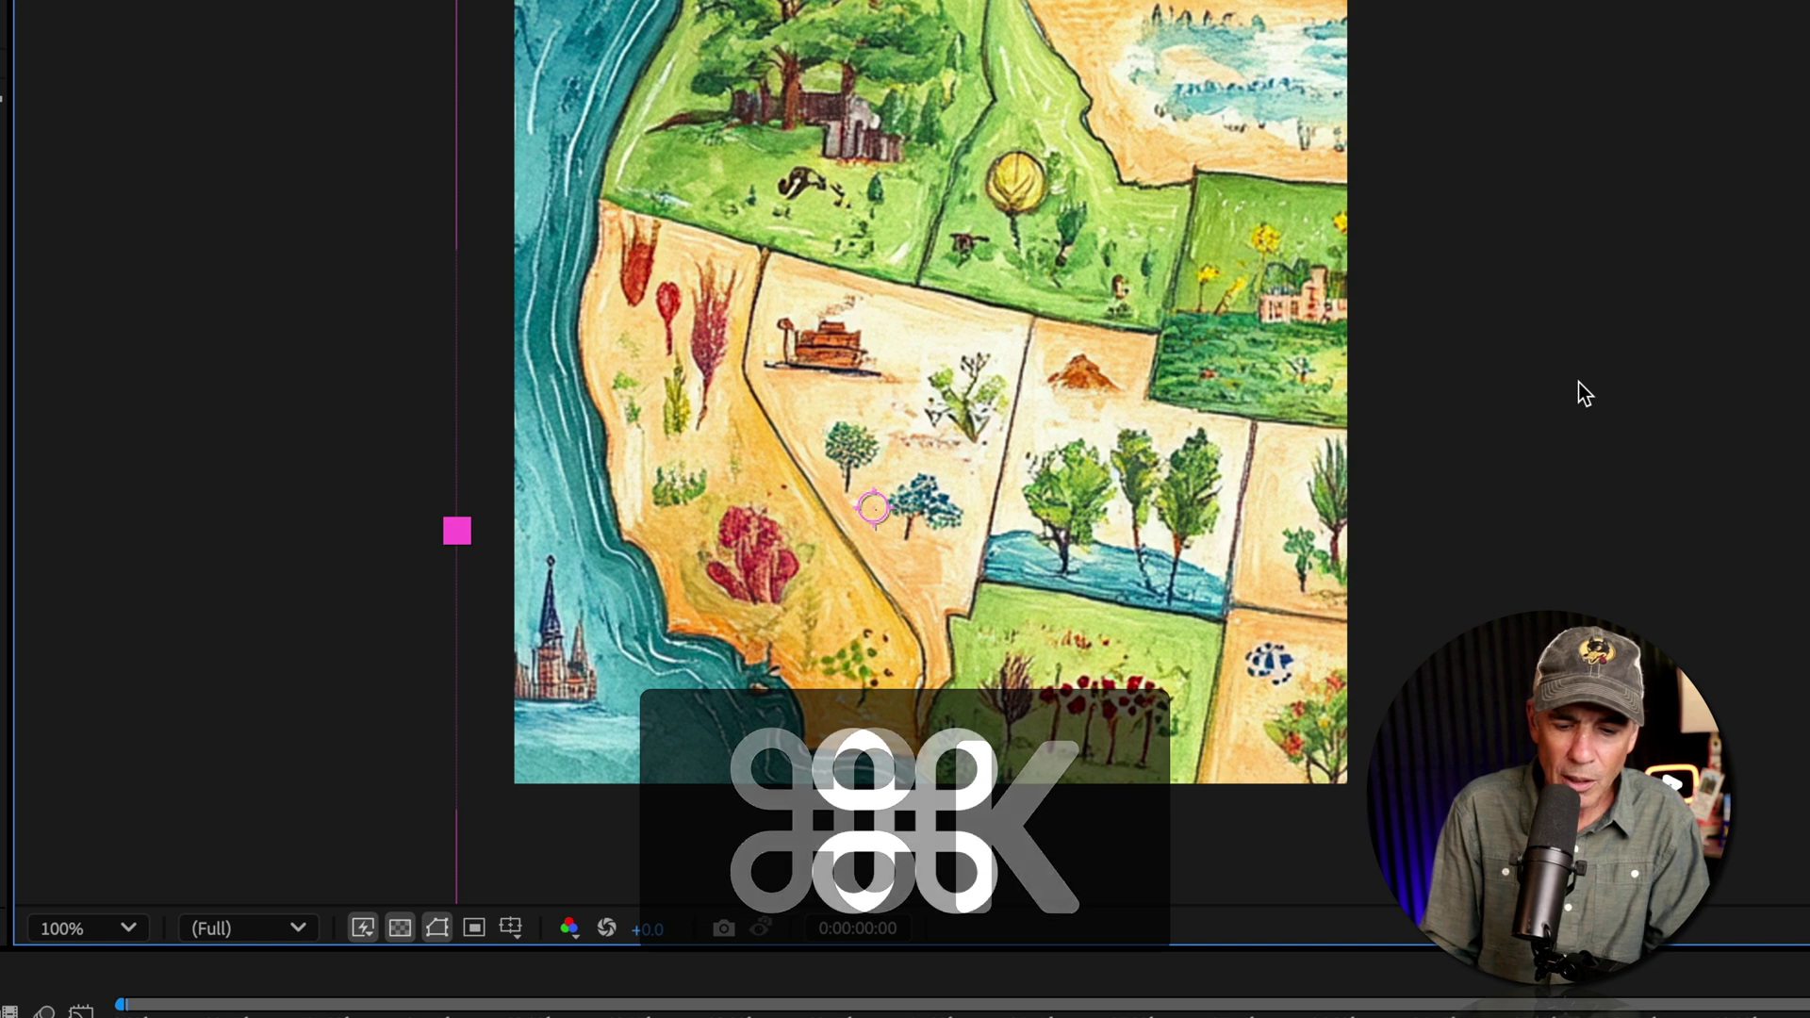
key("super+k")
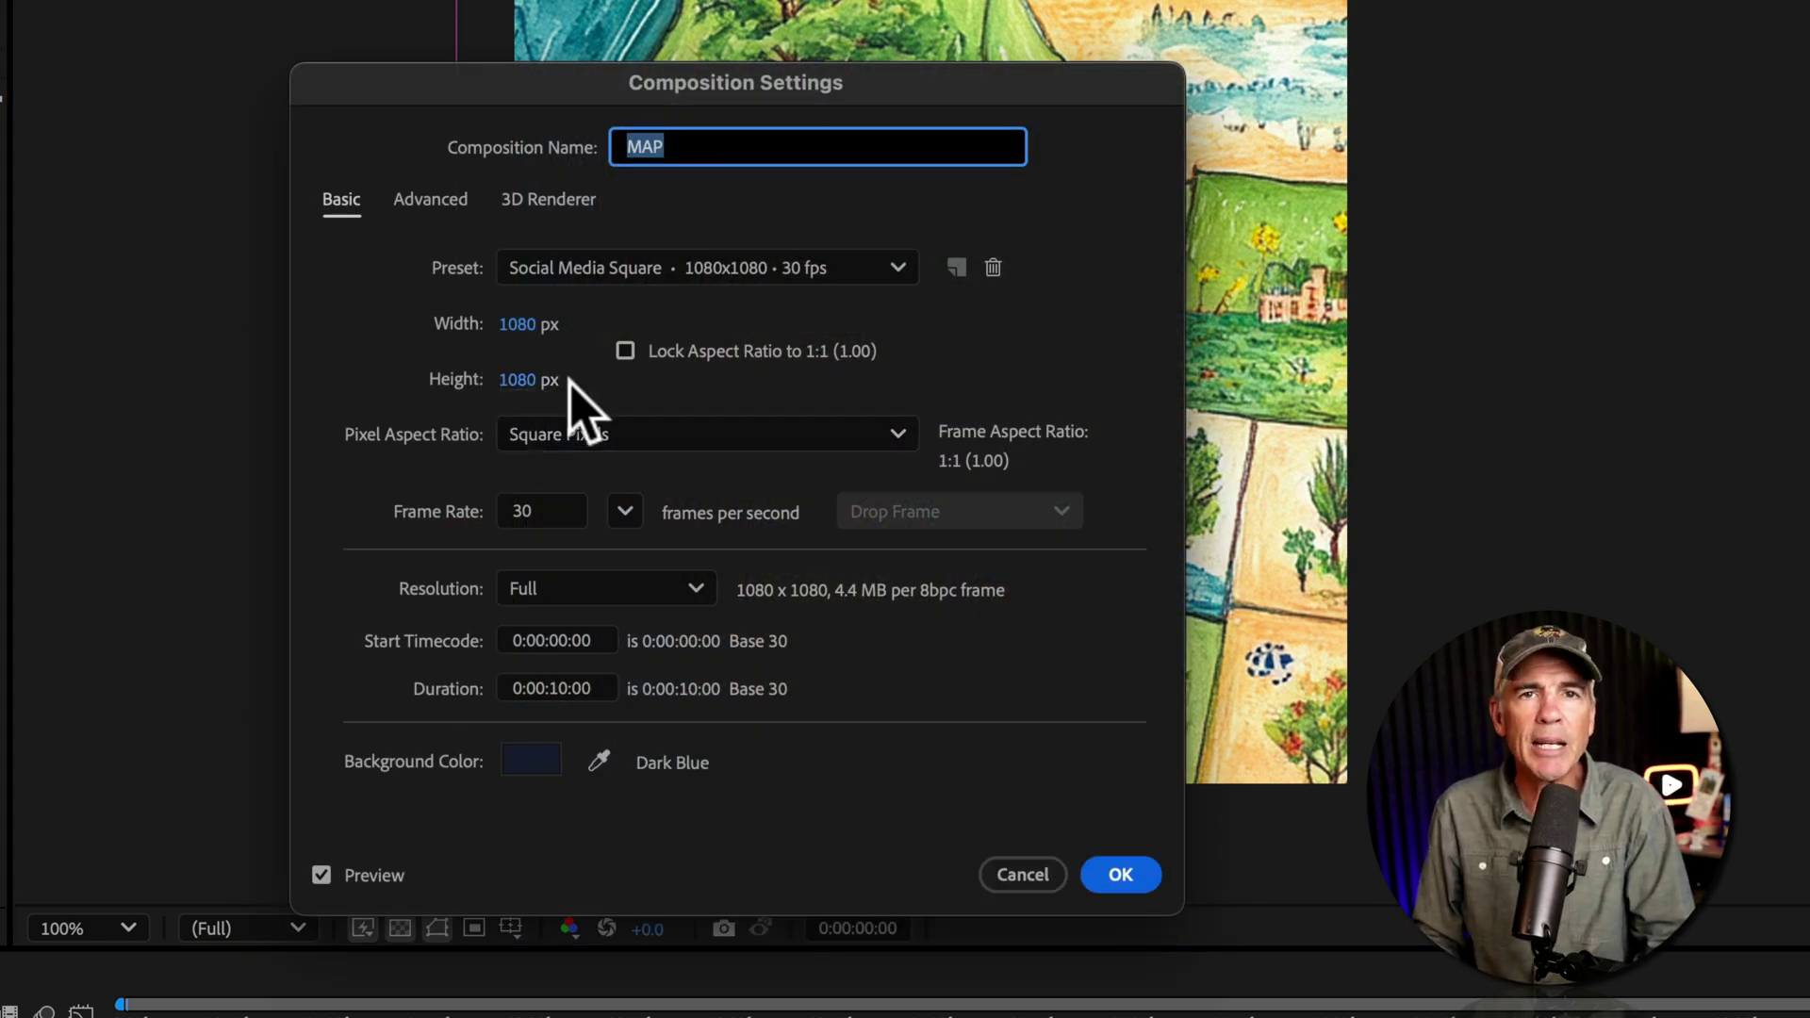
Cancel Composition Settings and slide the US map right to show the western states
left_click(1025, 882)
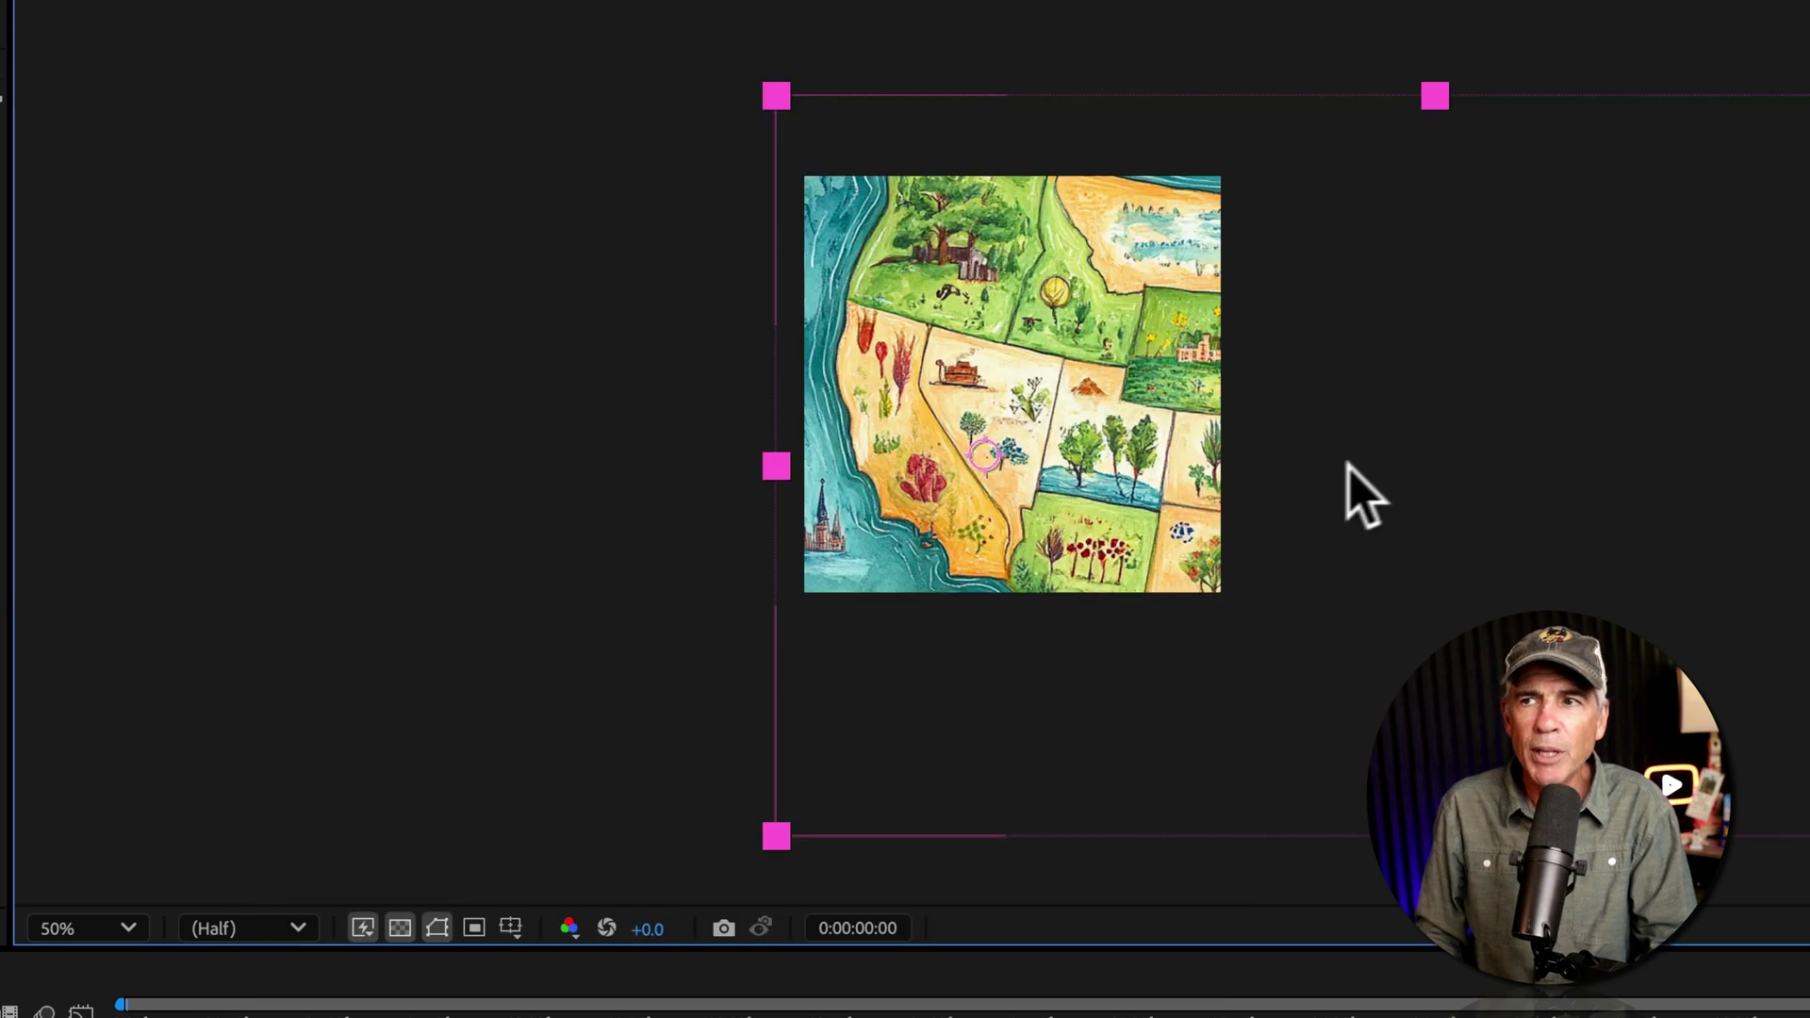
mouse_move(1348, 467)
left_mouse_down()
mouse_move(873, 380)
mouse_move(720, 400)
mouse_move(1129, 449)
mouse_move(1318, 421)
mouse_move(1321, 457)
left_mouse_up()
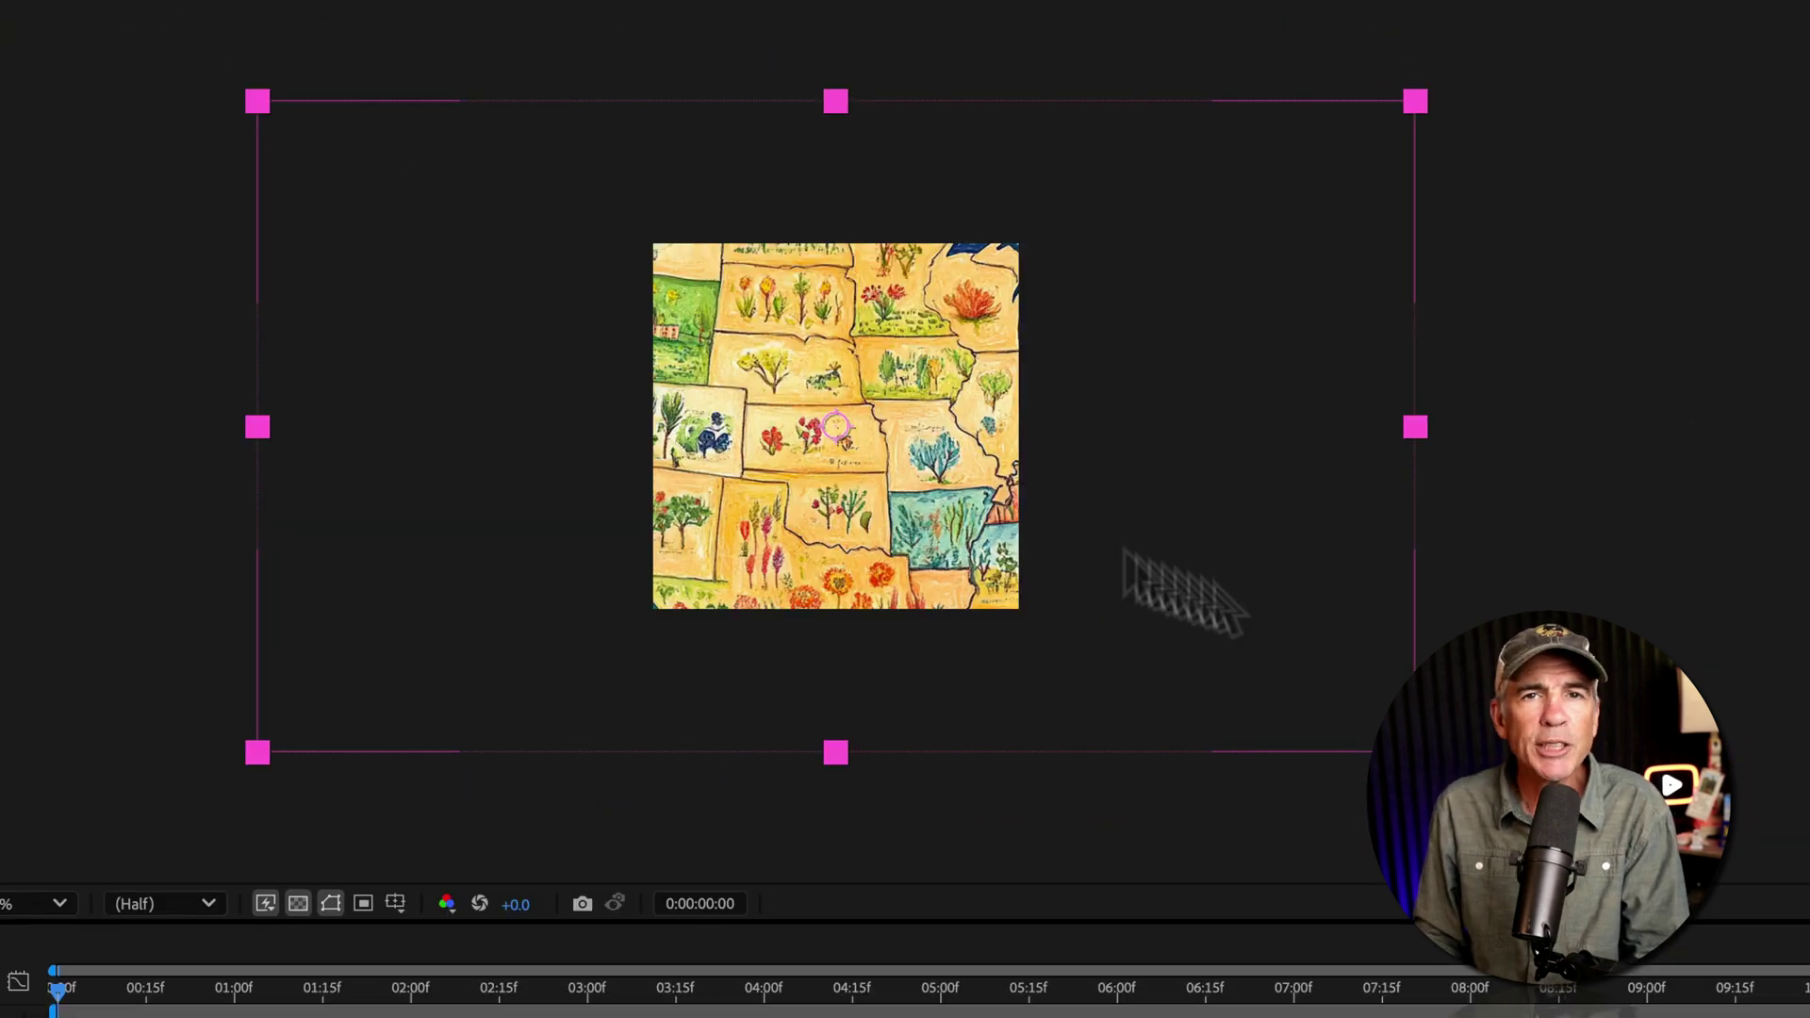
key("period")
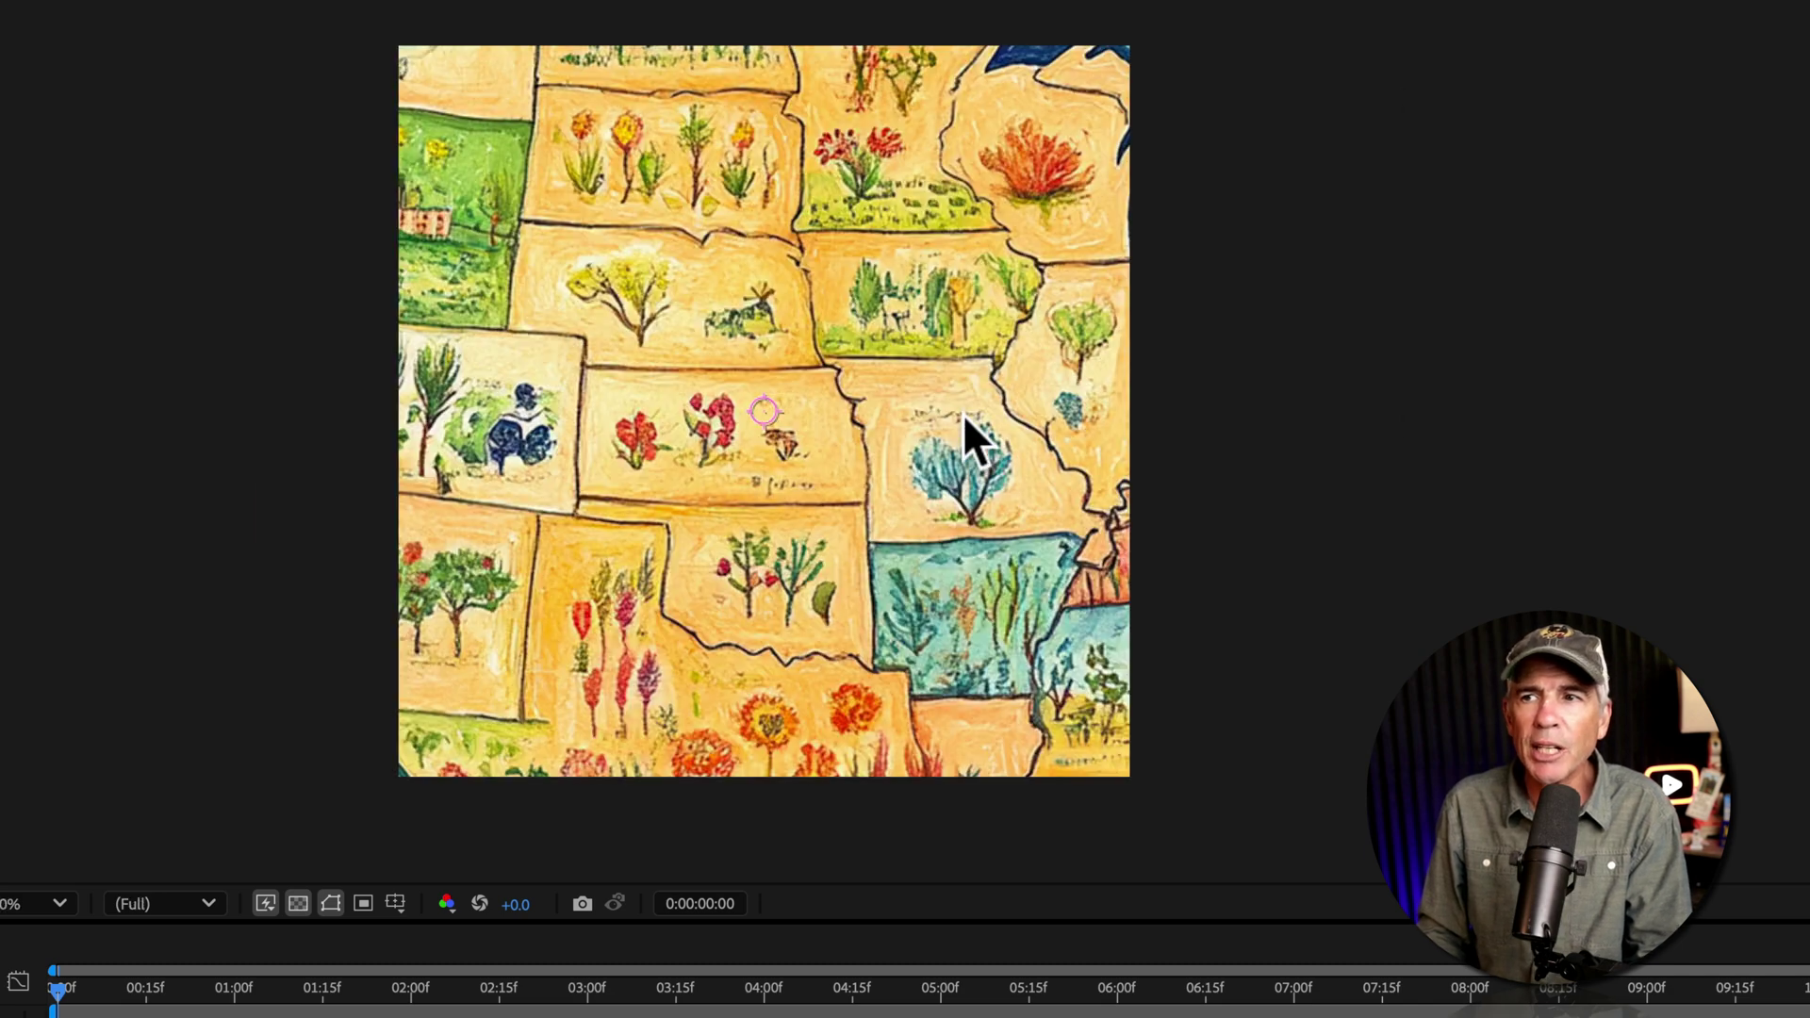
left_click_drag(824, 336, 826, 338)
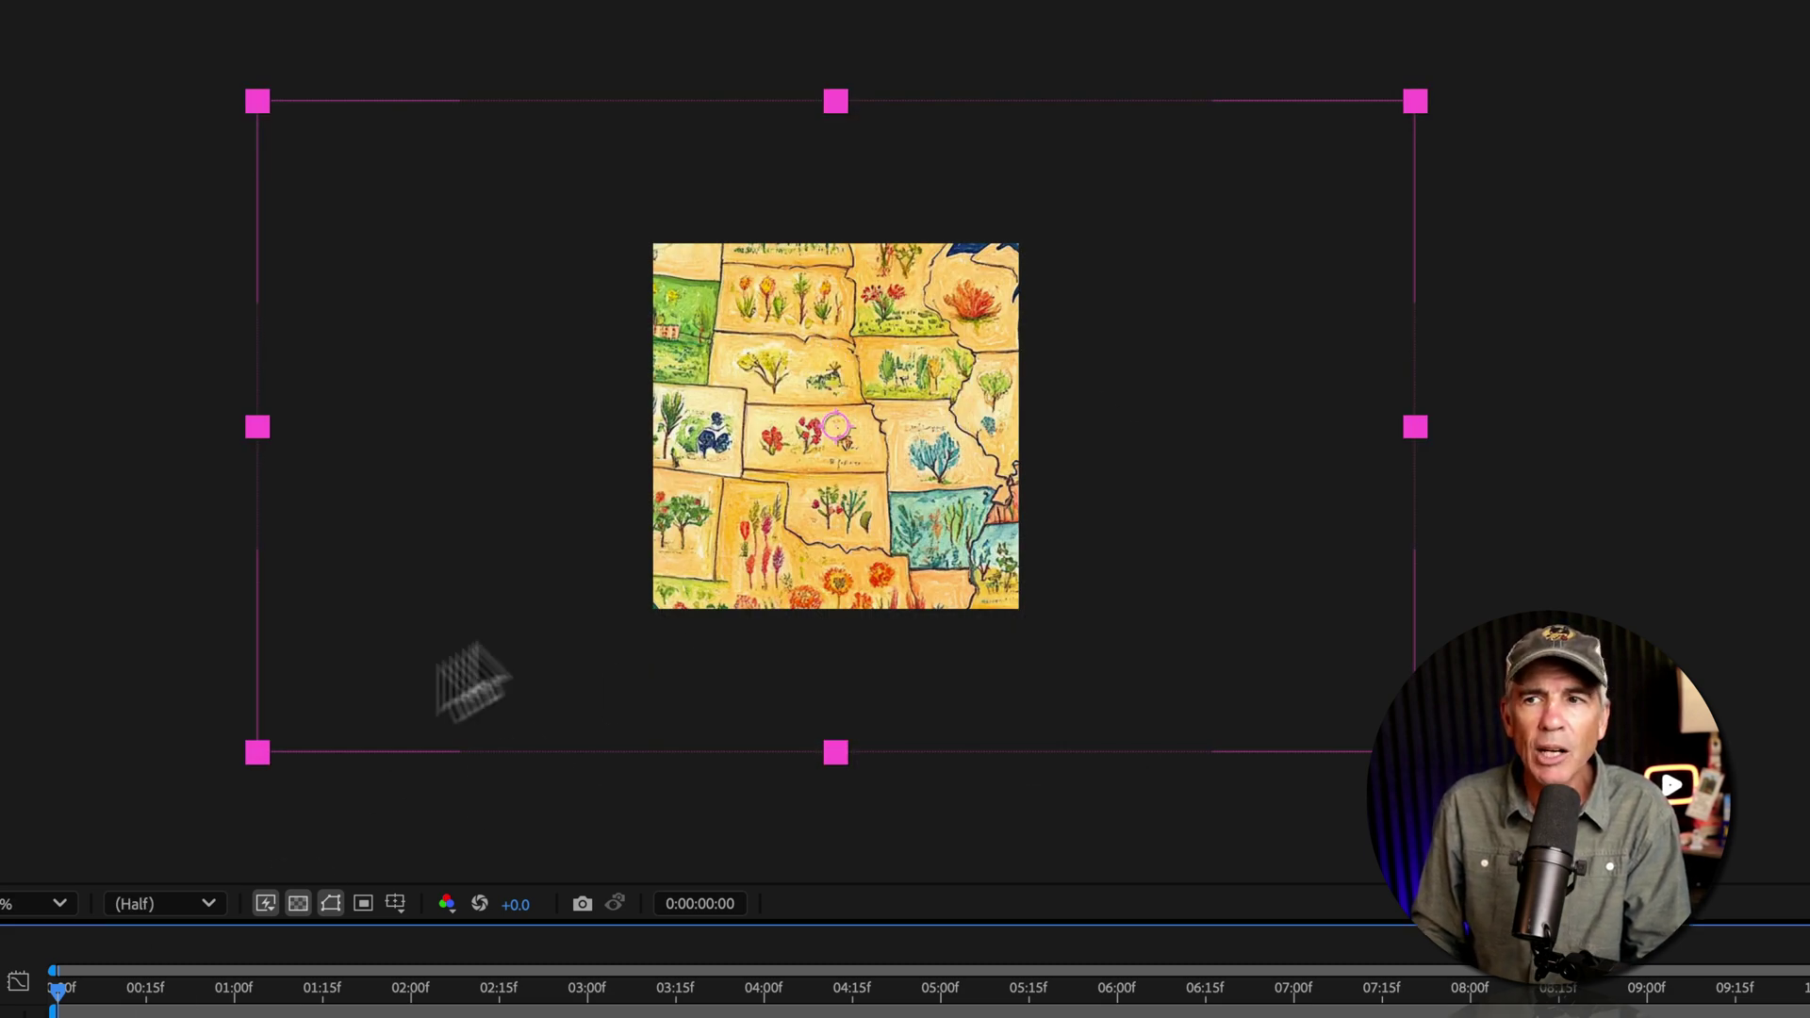
left_click_drag(620, 537, 921, 554)
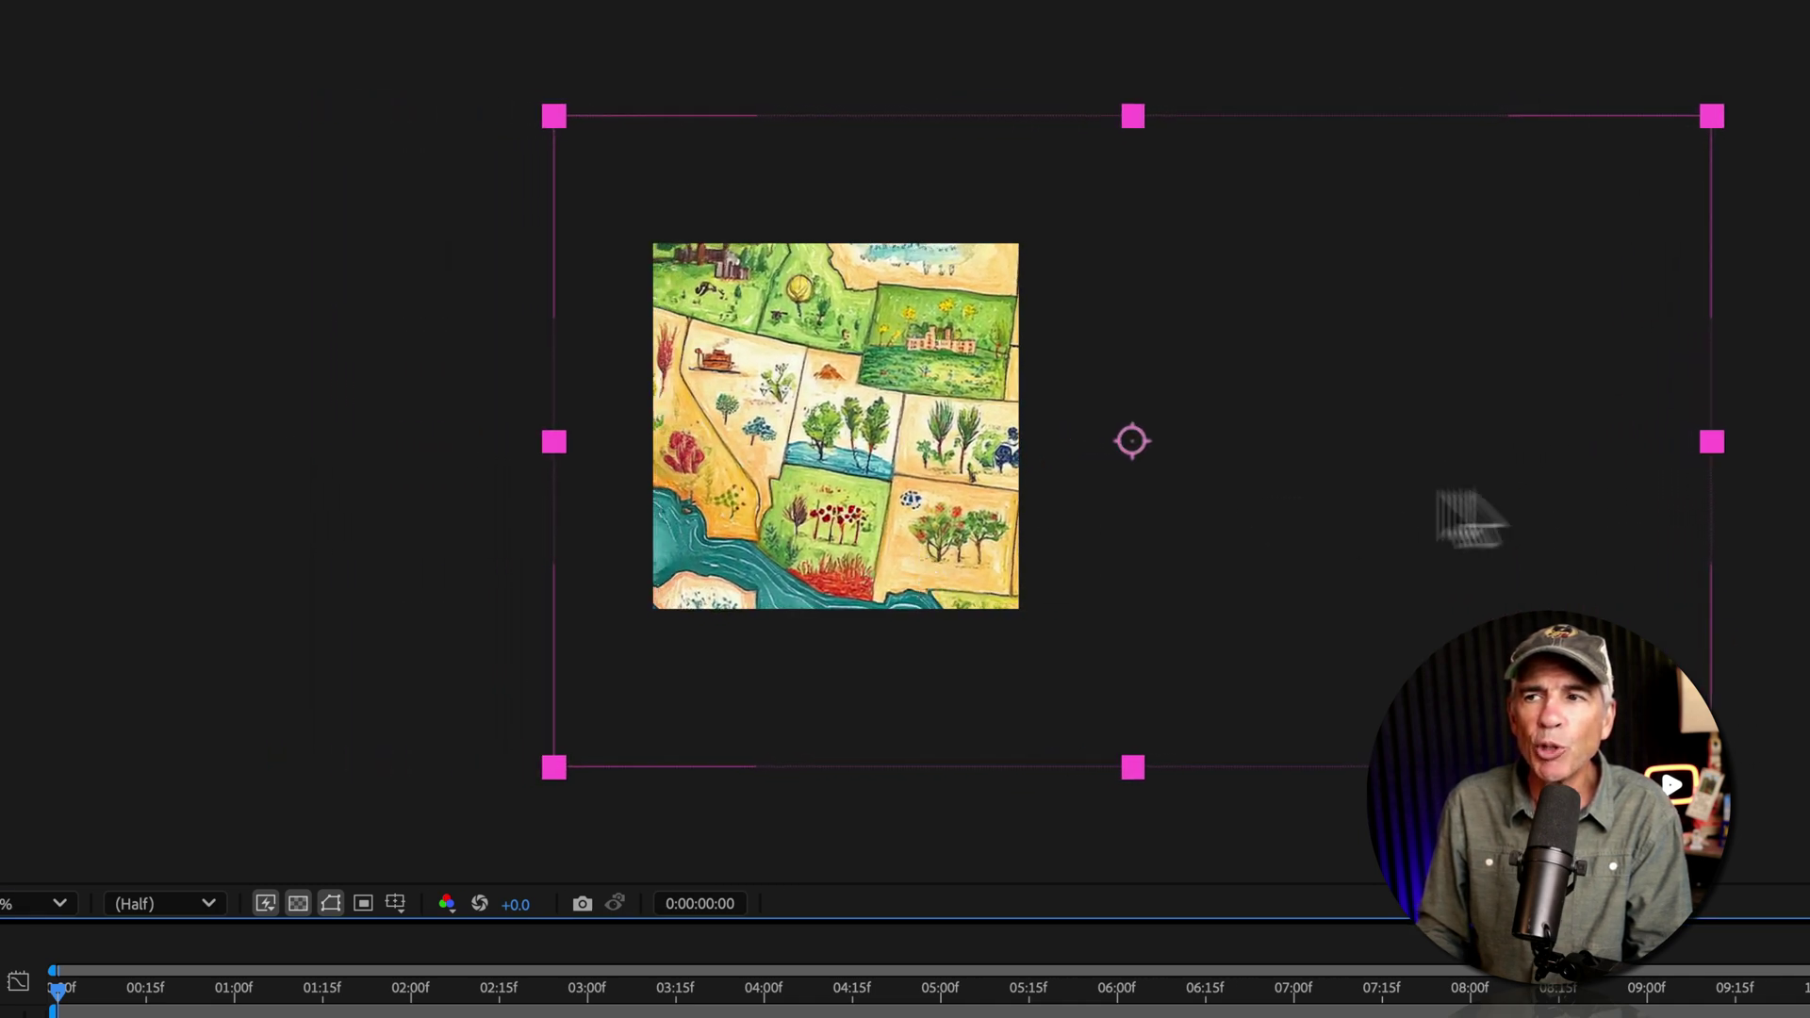
left_click_drag(1106, 541, 1169, 543)
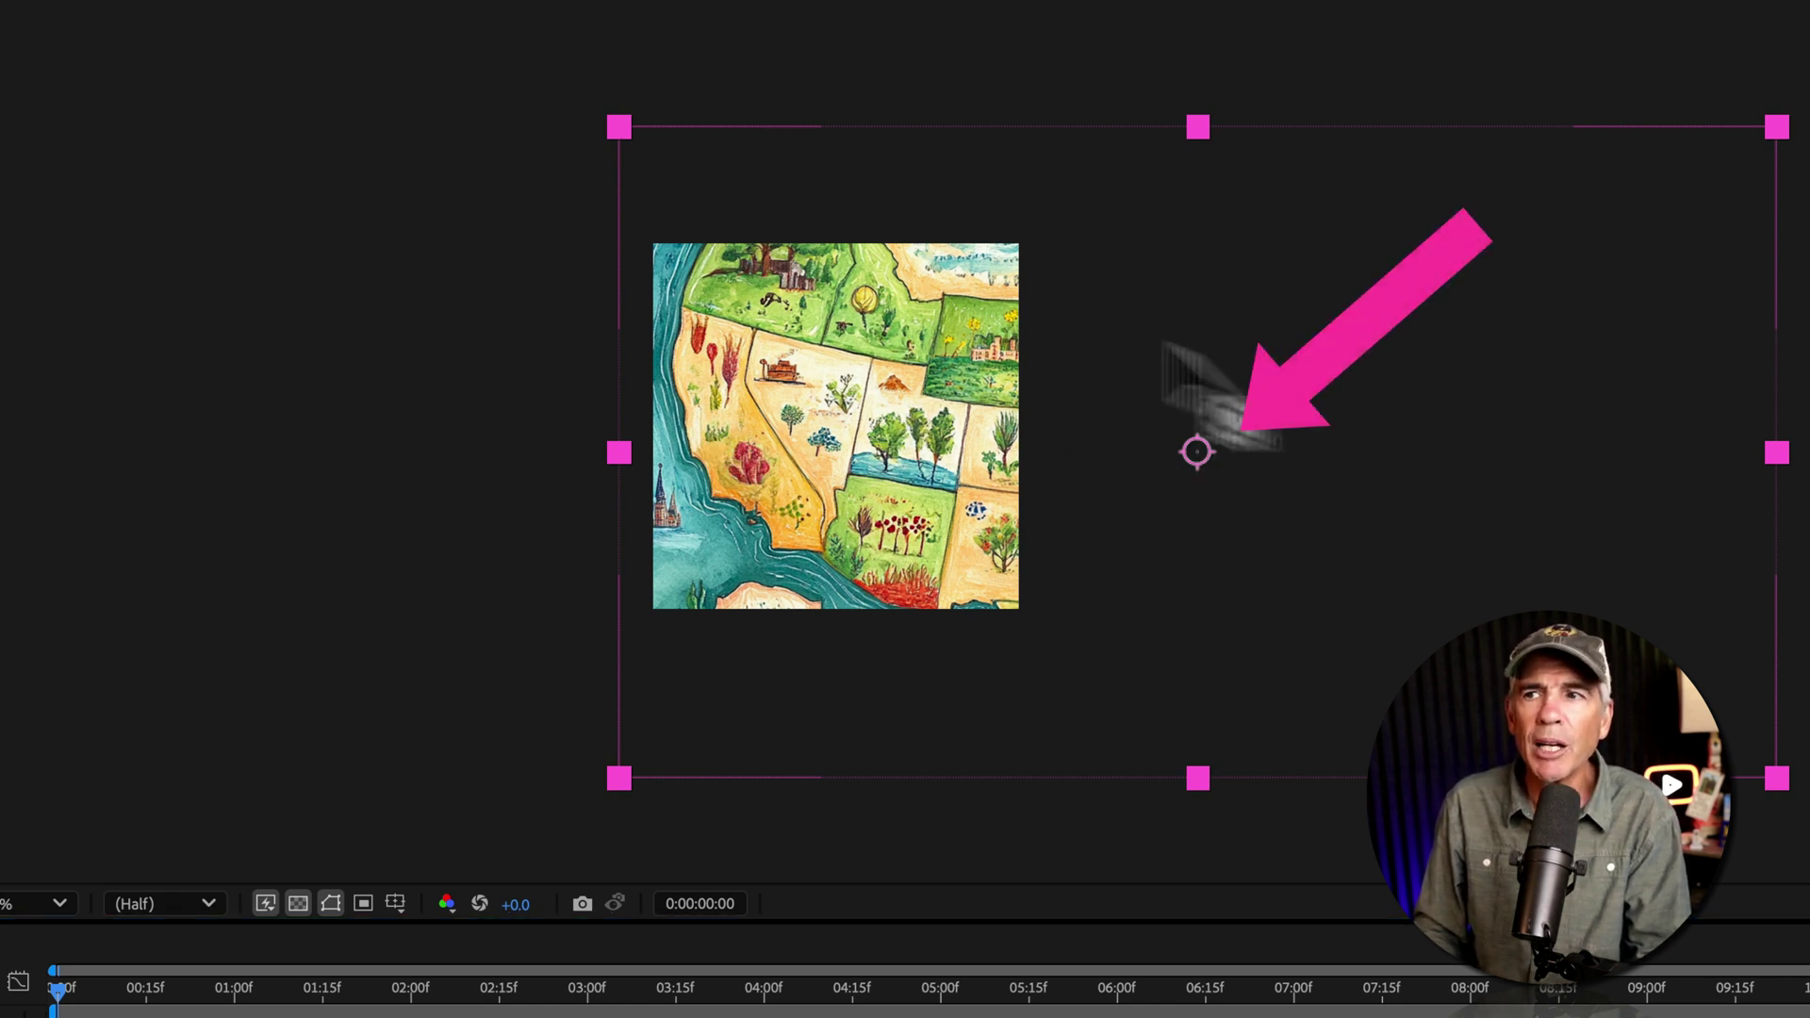
Move the map layer's anchor point onto the map, then slide the layer back left
left_click_drag(1197, 451, 1007, 439)
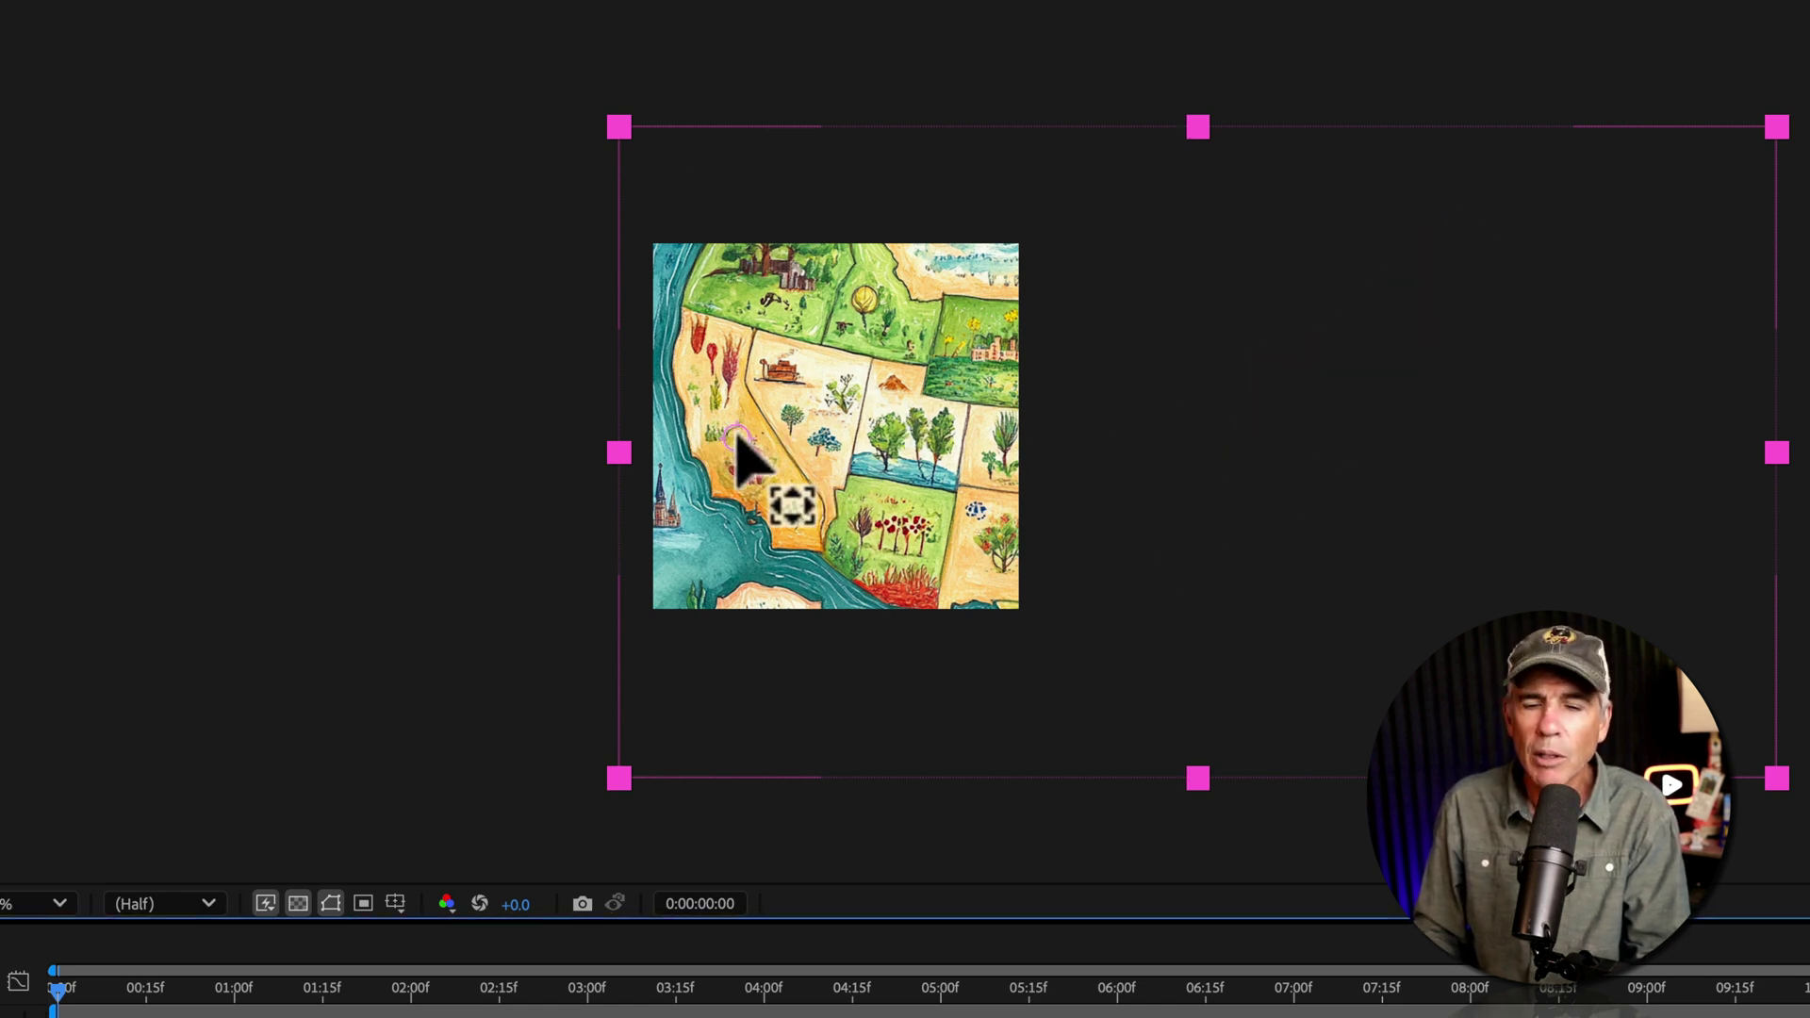
key("v")
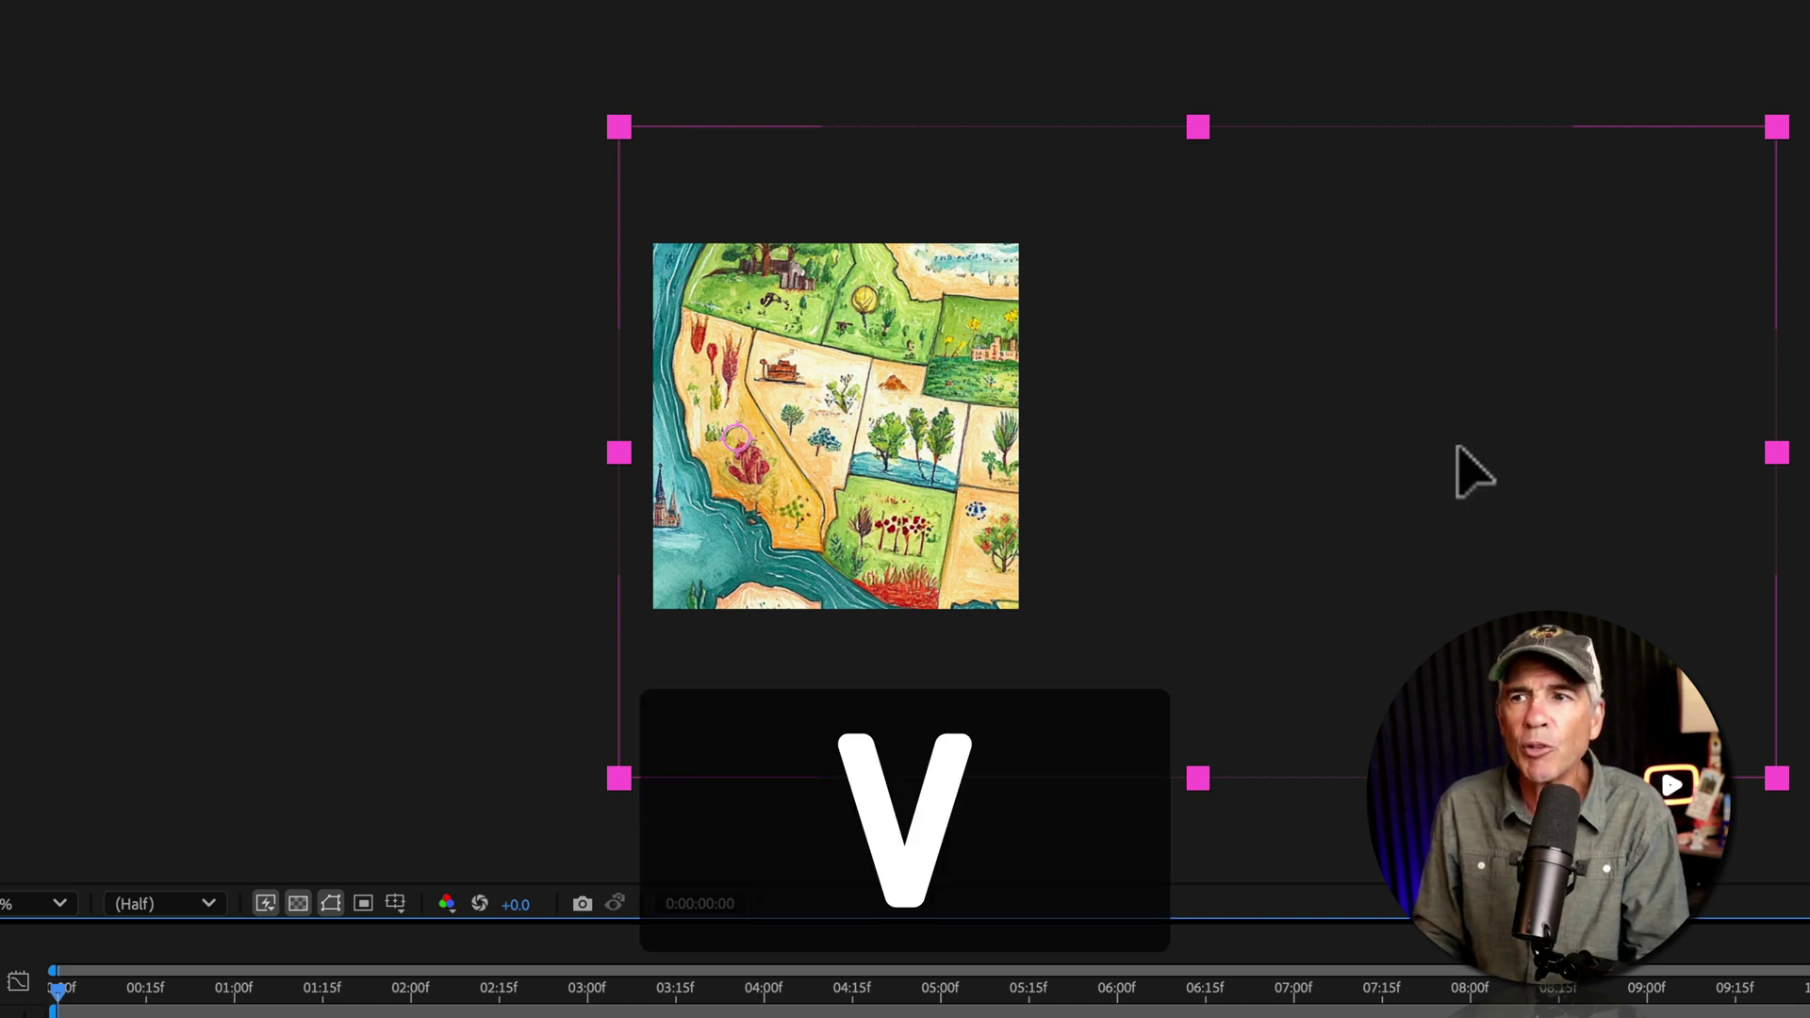
left_click_drag(1458, 449, 1139, 432)
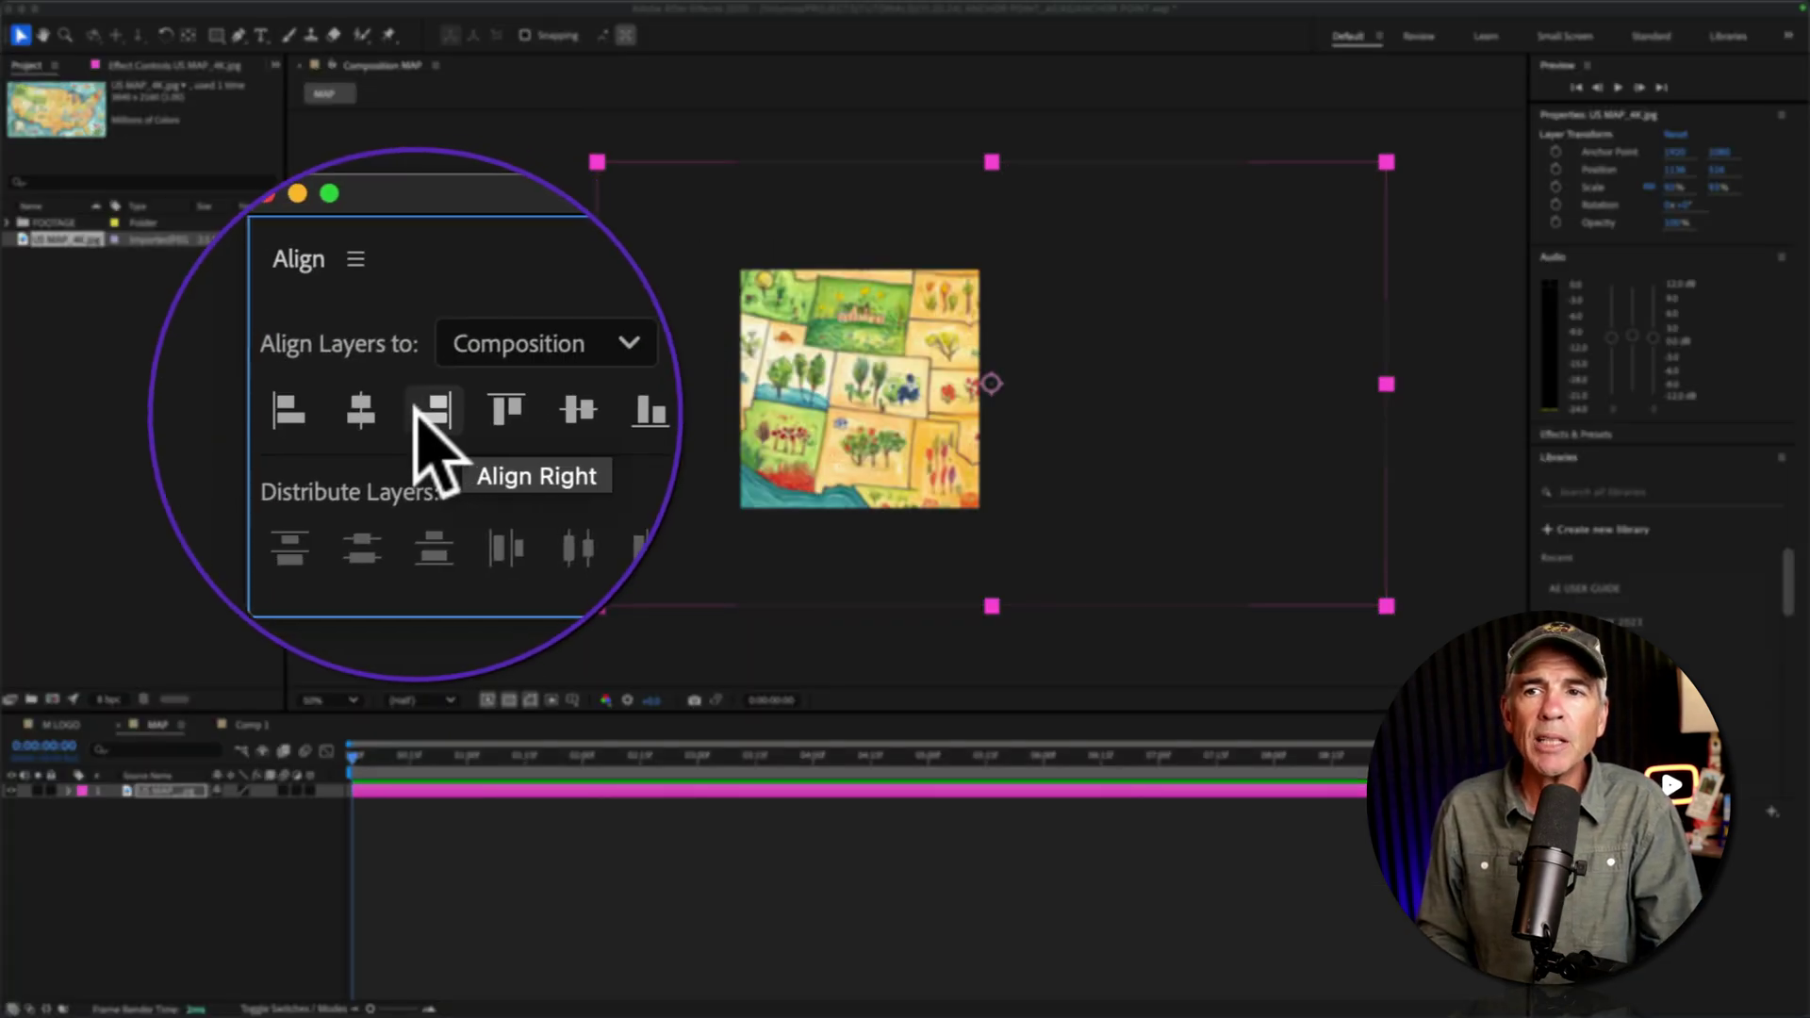
Align the map to the MAP comp's centre (Position 540, 540) and pick the Pan Behind tool
left_click(393, 412)
left_click(509, 412)
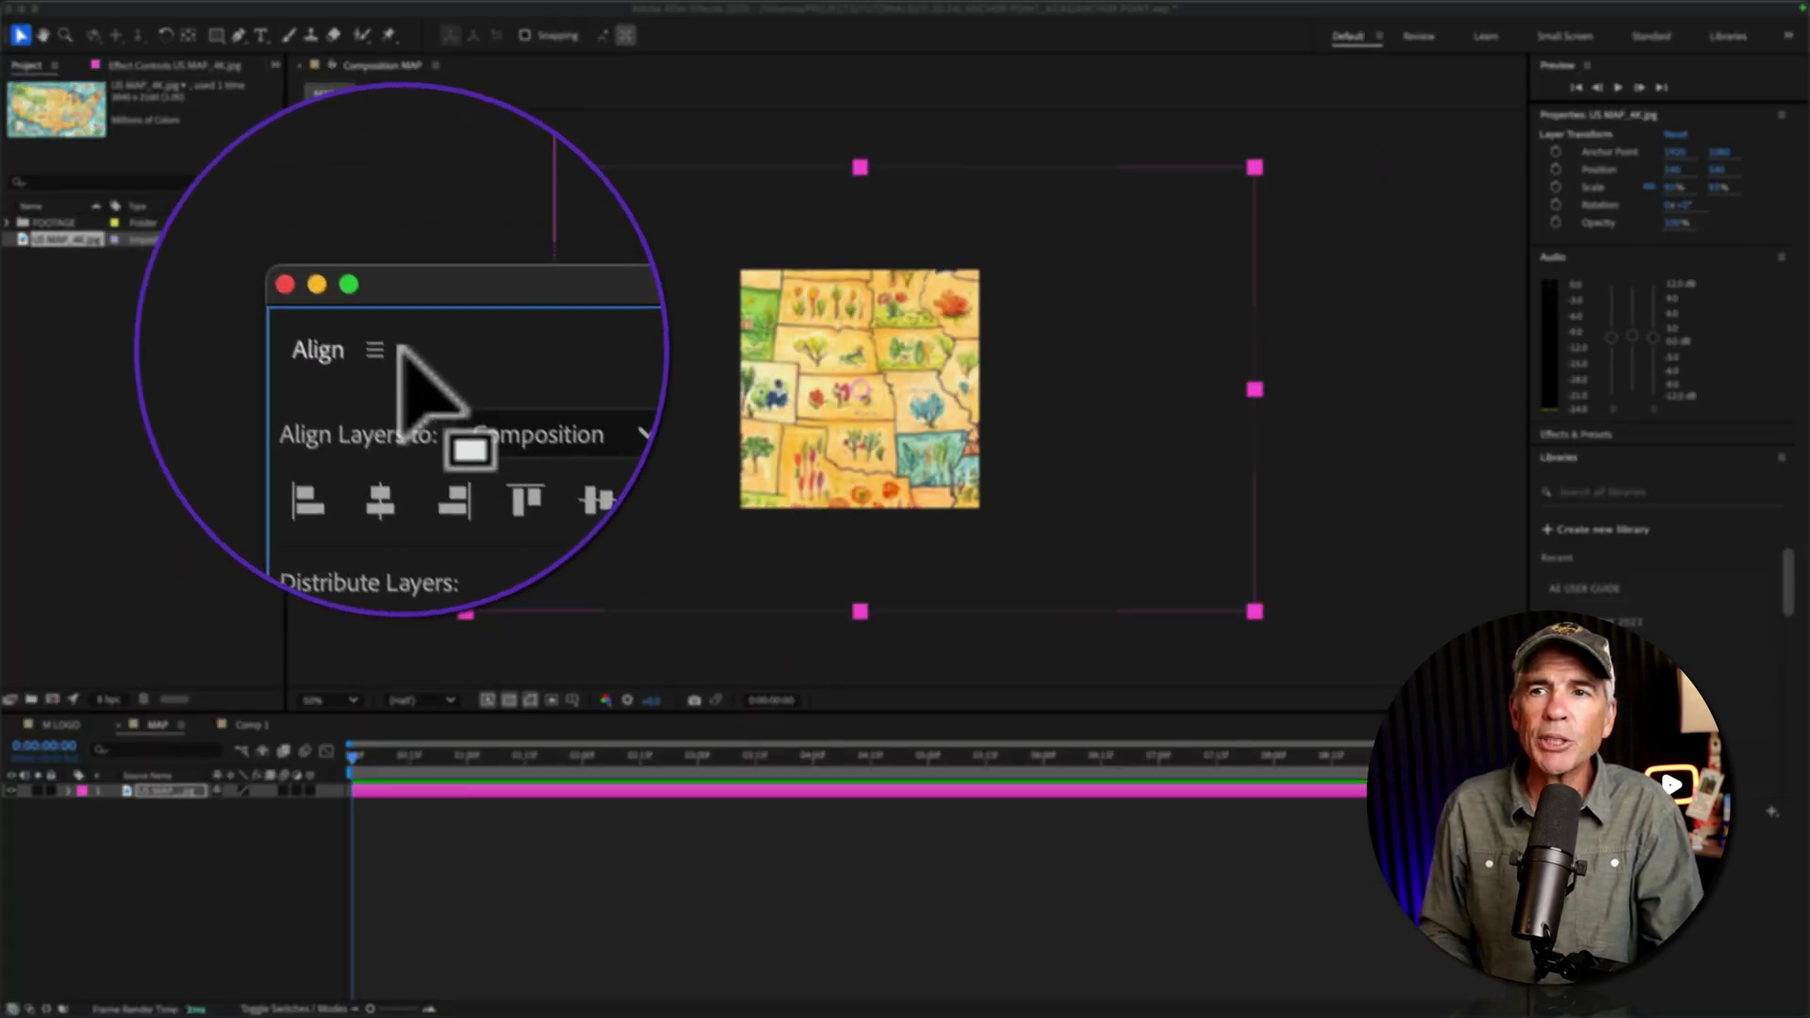
left_click(350, 319)
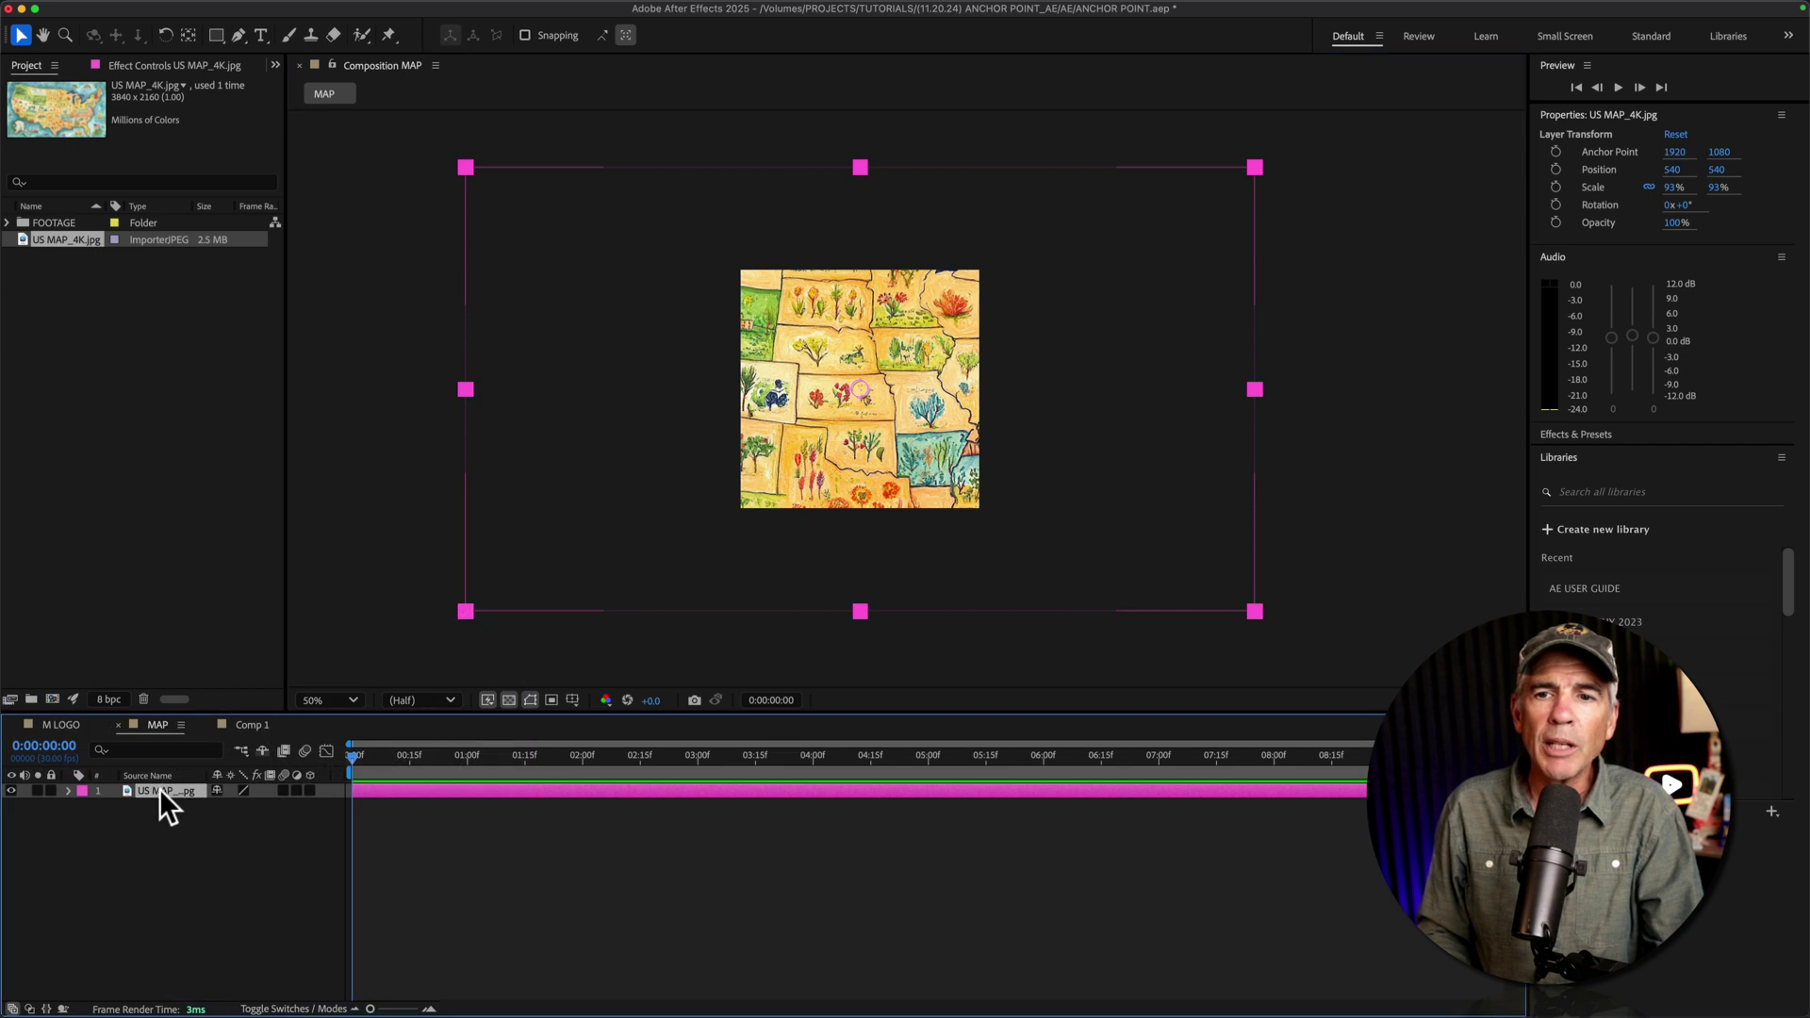
key("super")
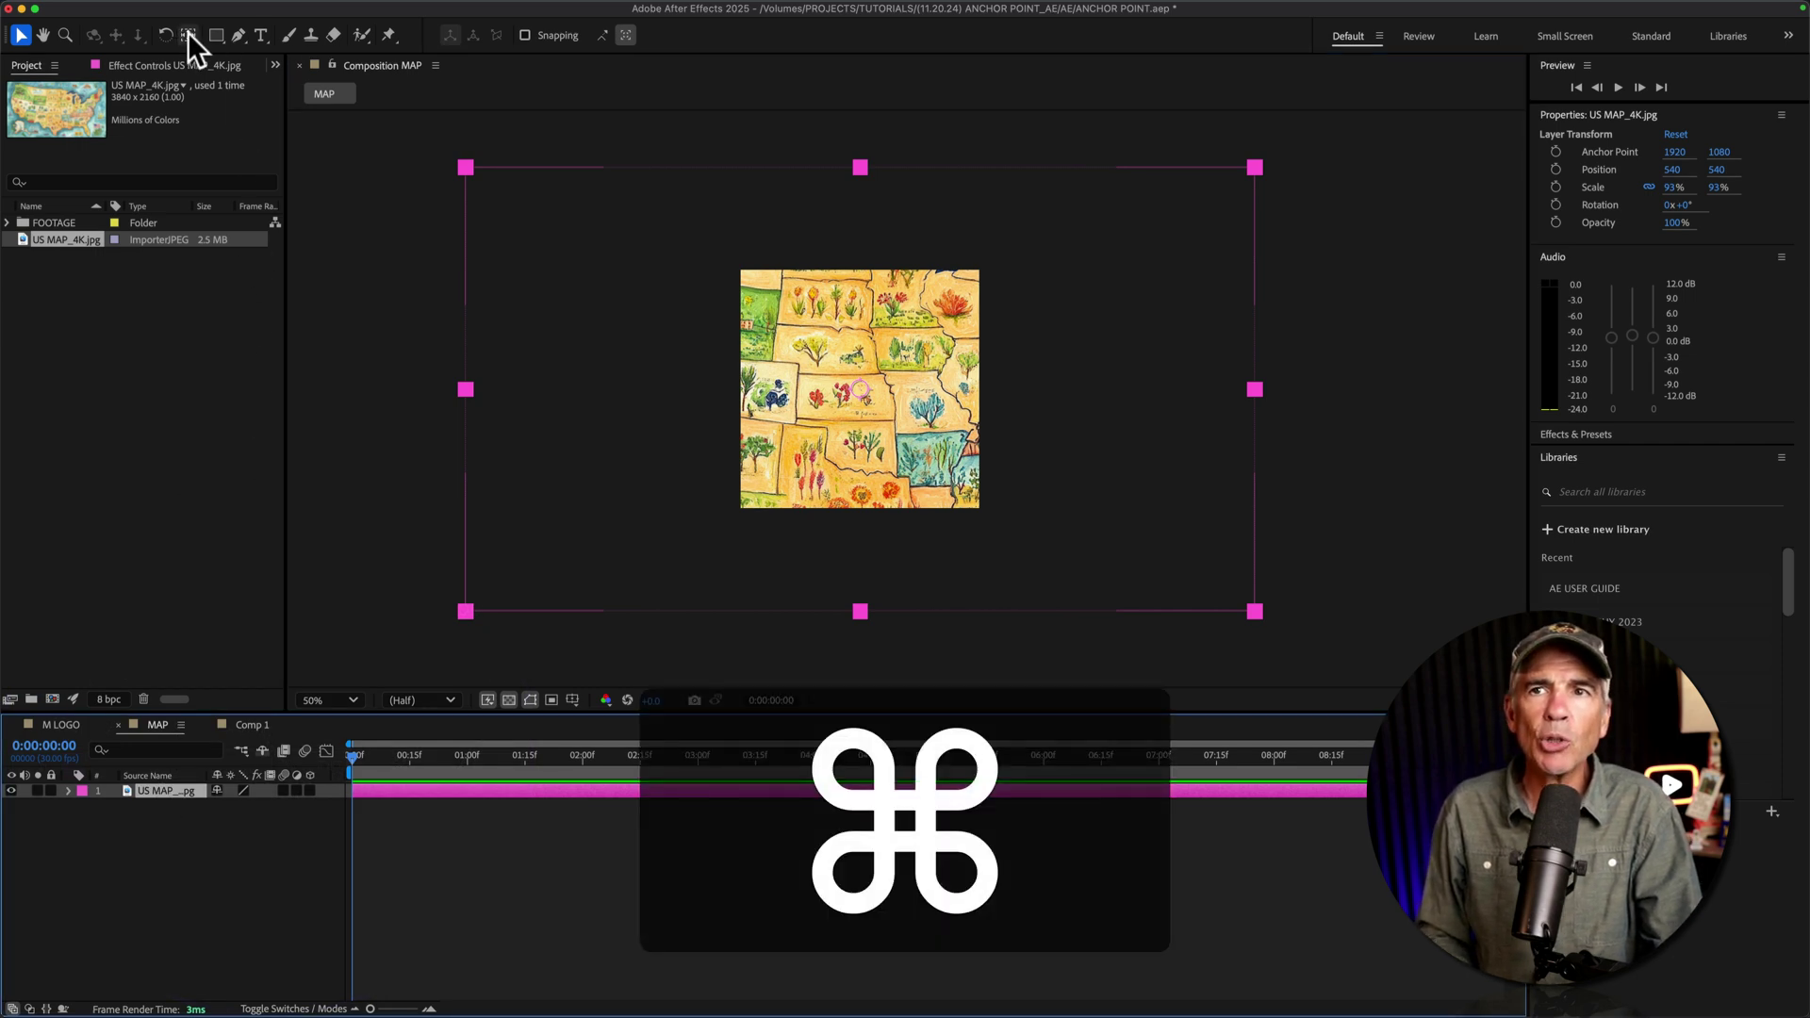
left_click(187, 35)
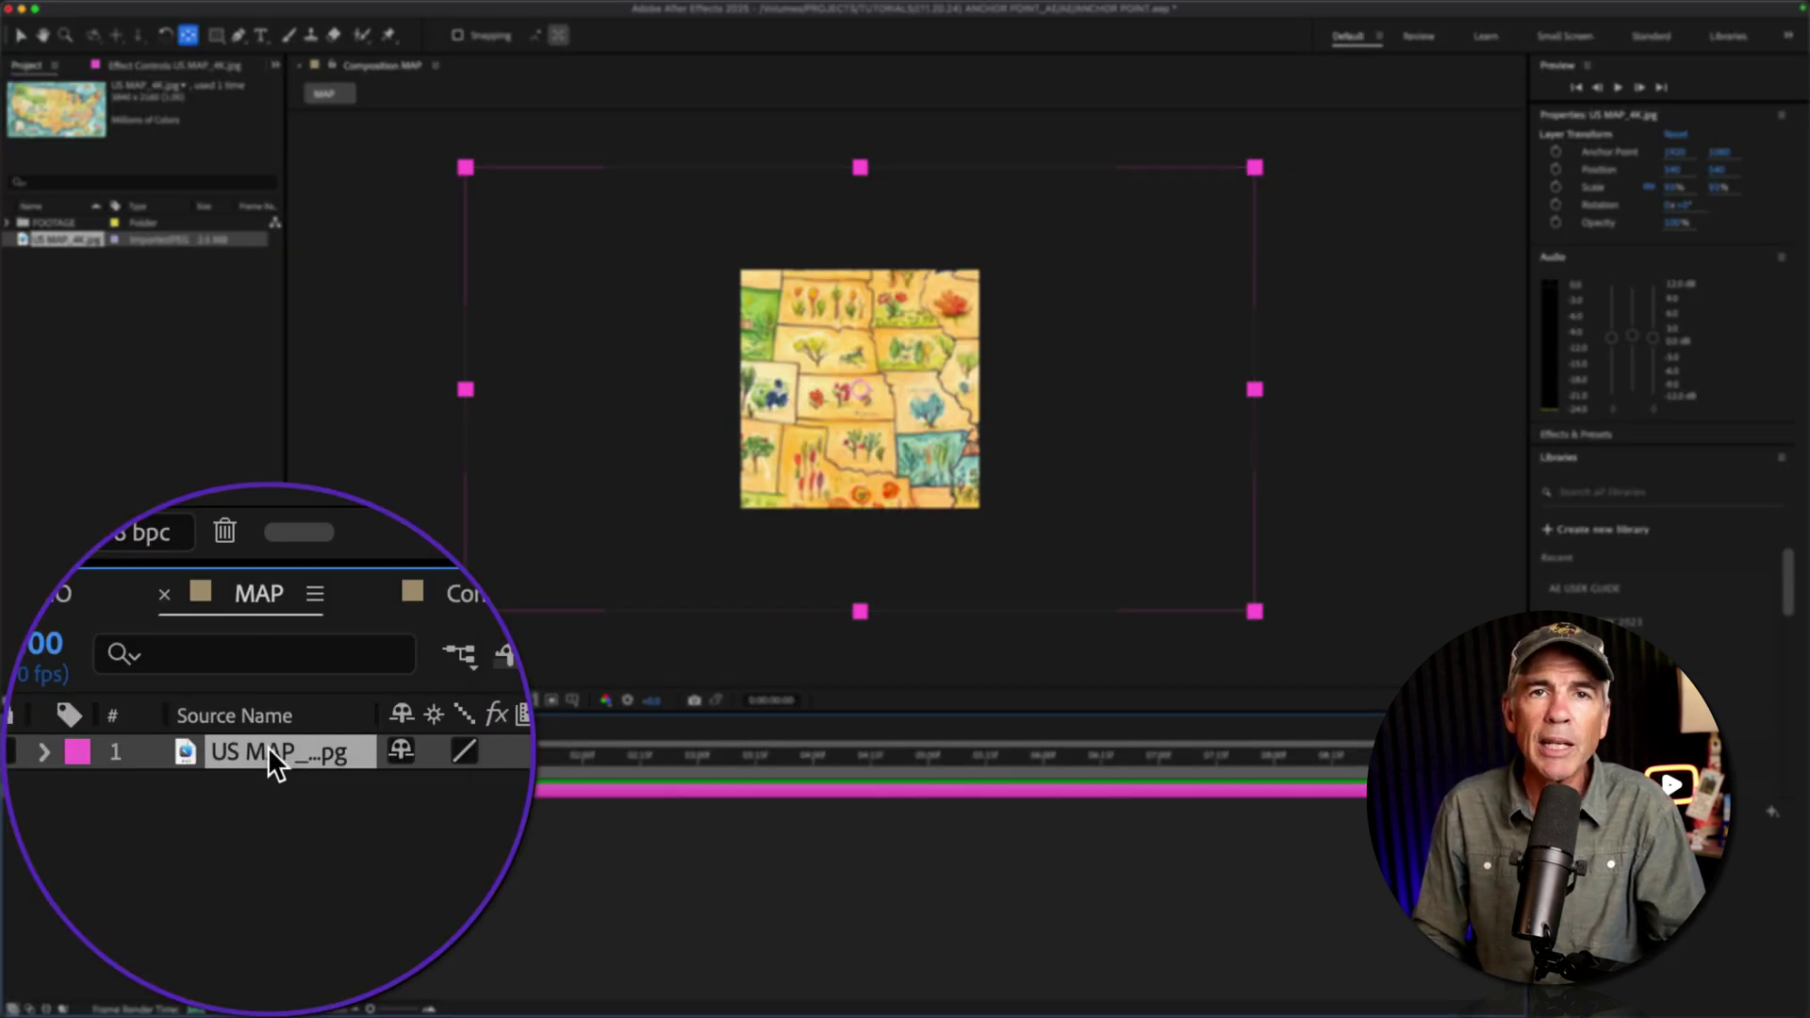
Open the US MAP_4K.jpg Layer panel and dock it beside the composition viewer
double_click(162, 790)
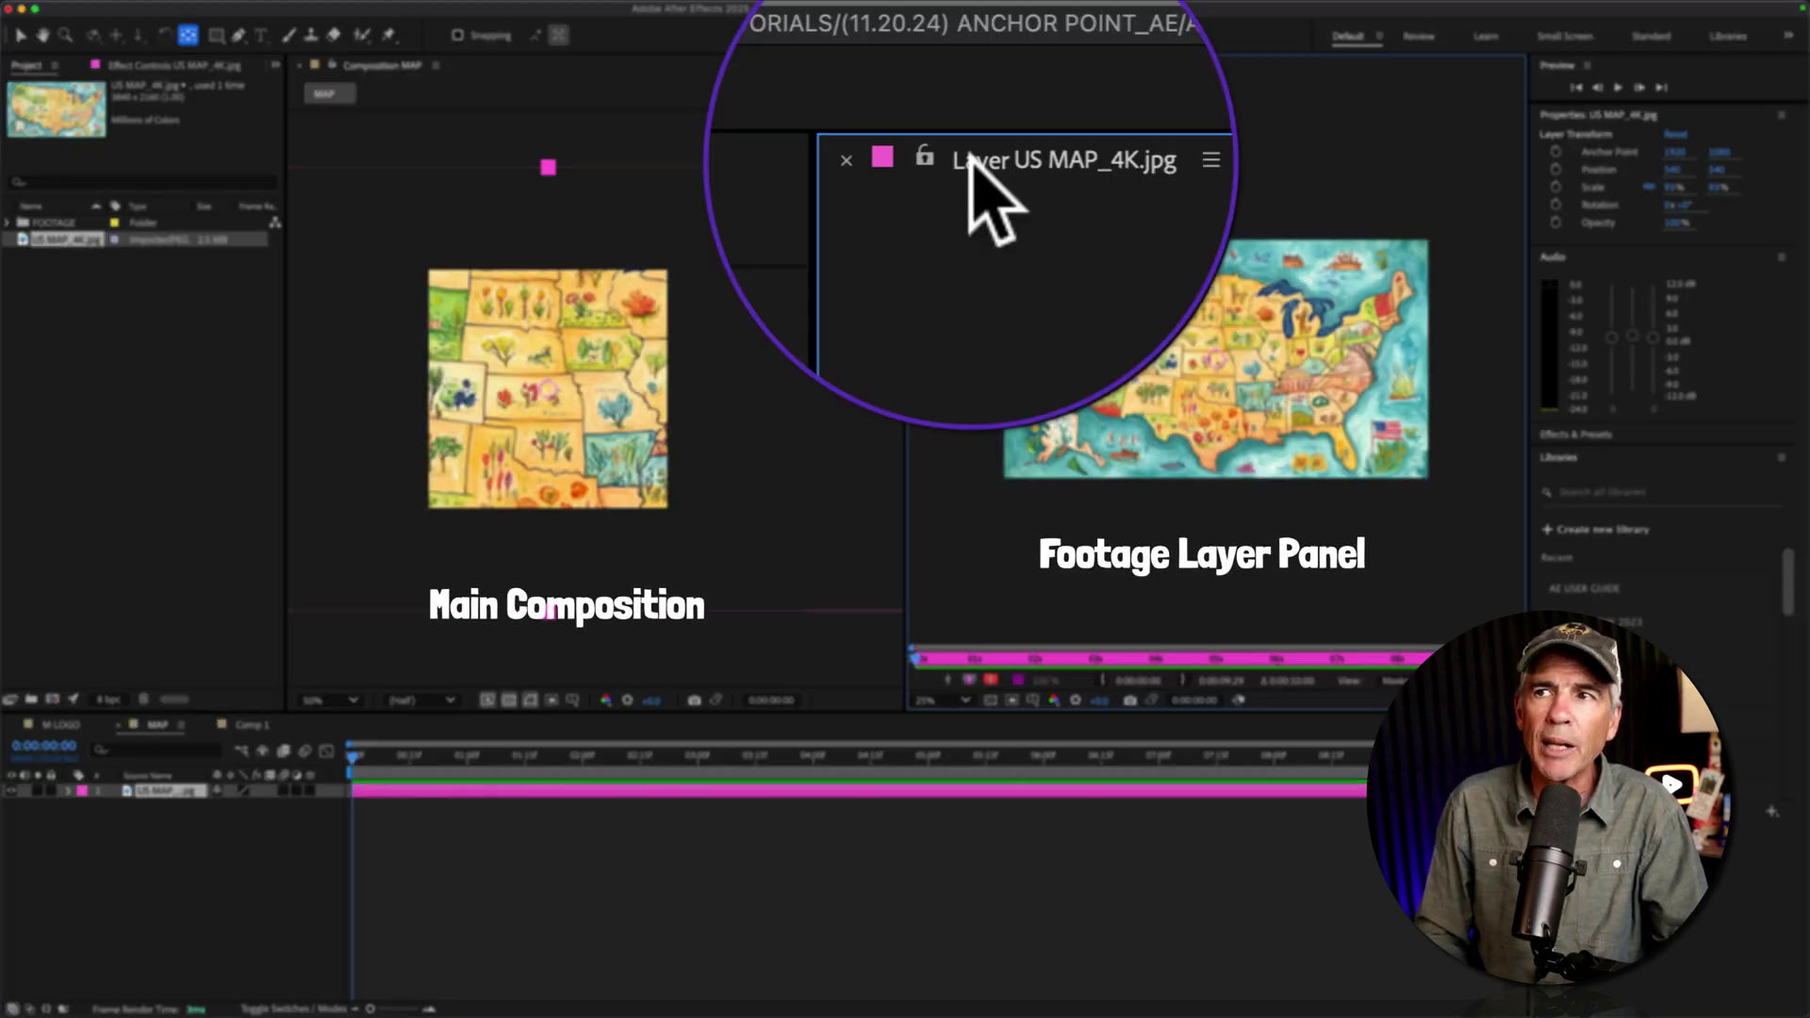
left_click_drag(969, 66, 368, 68)
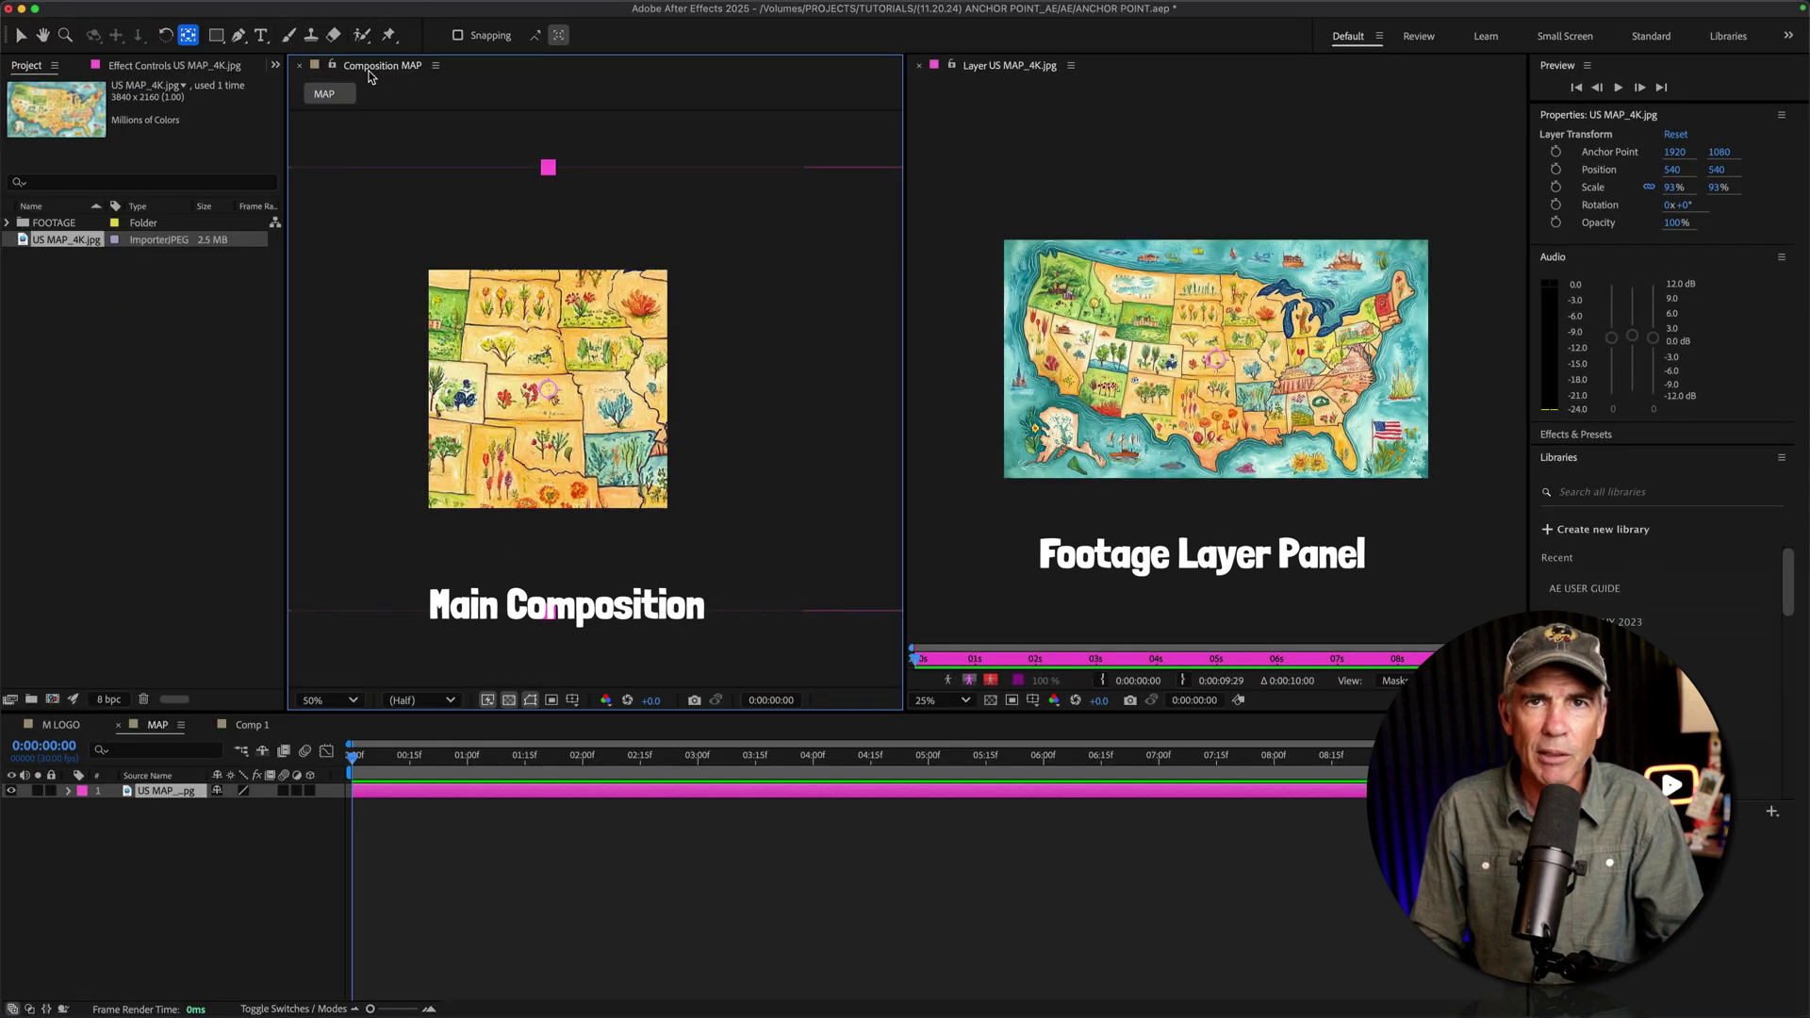
left_click(159, 820)
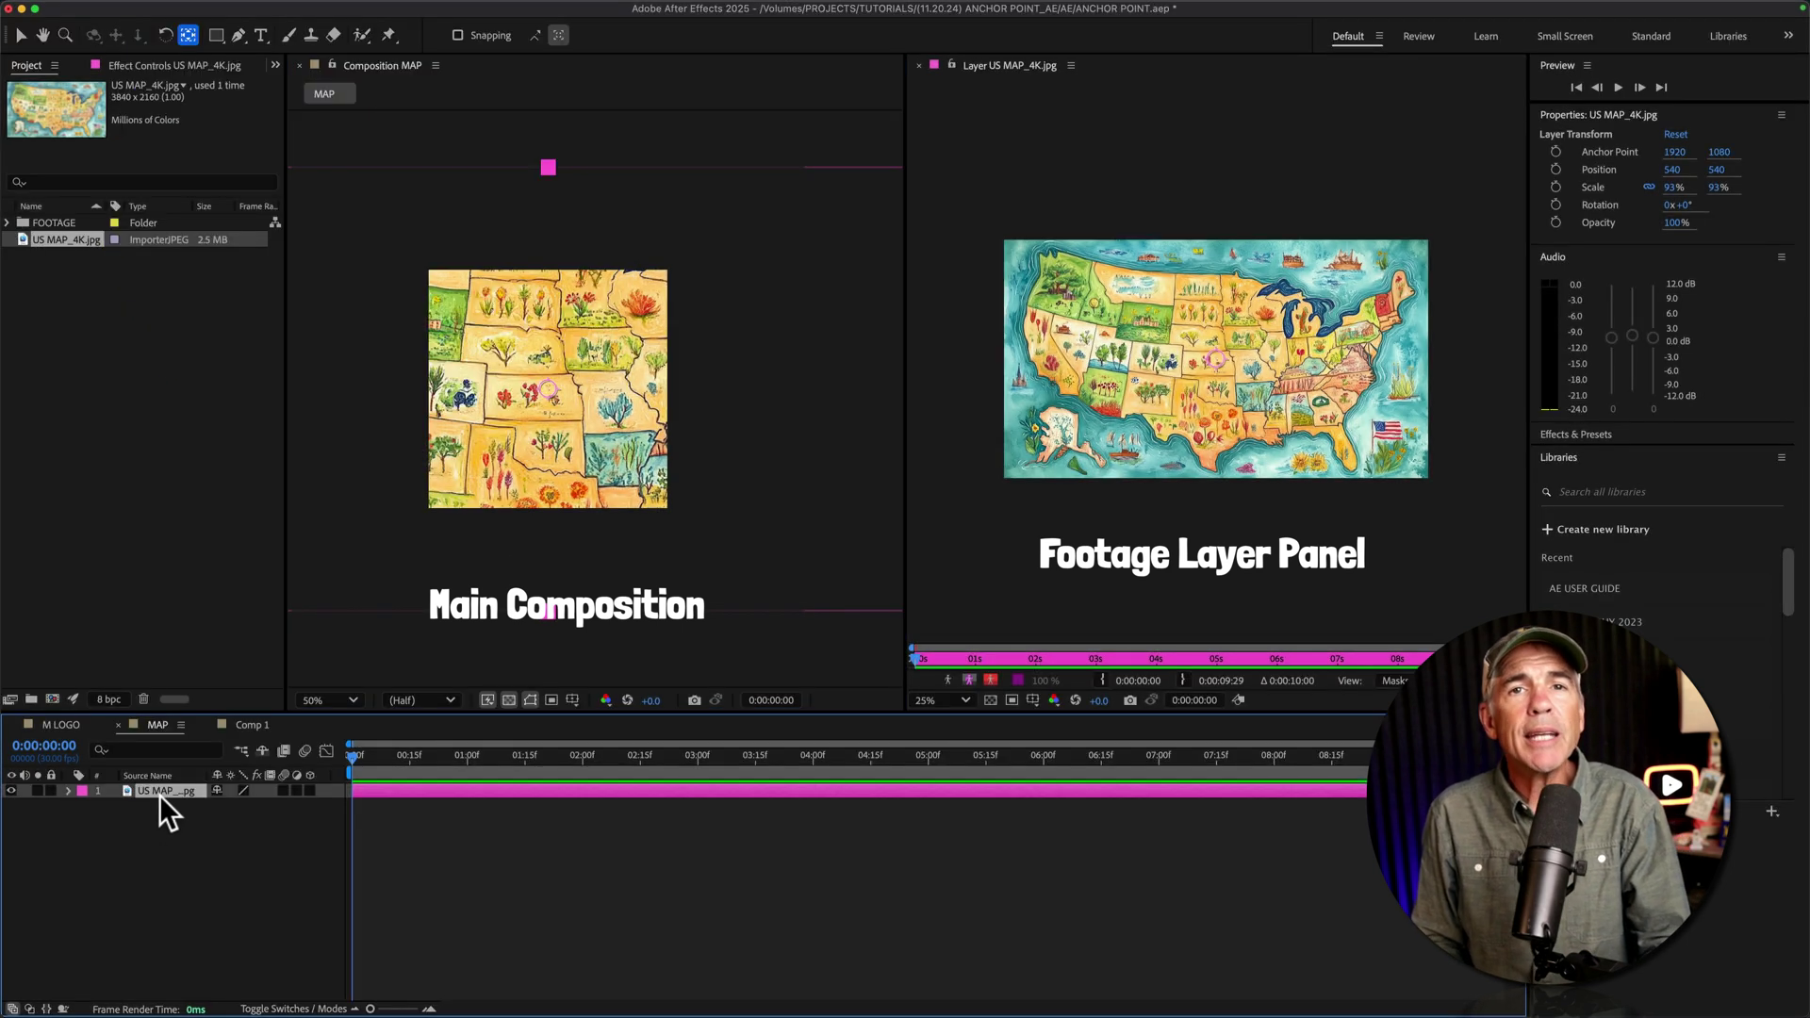
Reveal the map layer's Anchor Point and Scale properties in the timeline
left_click(162, 790)
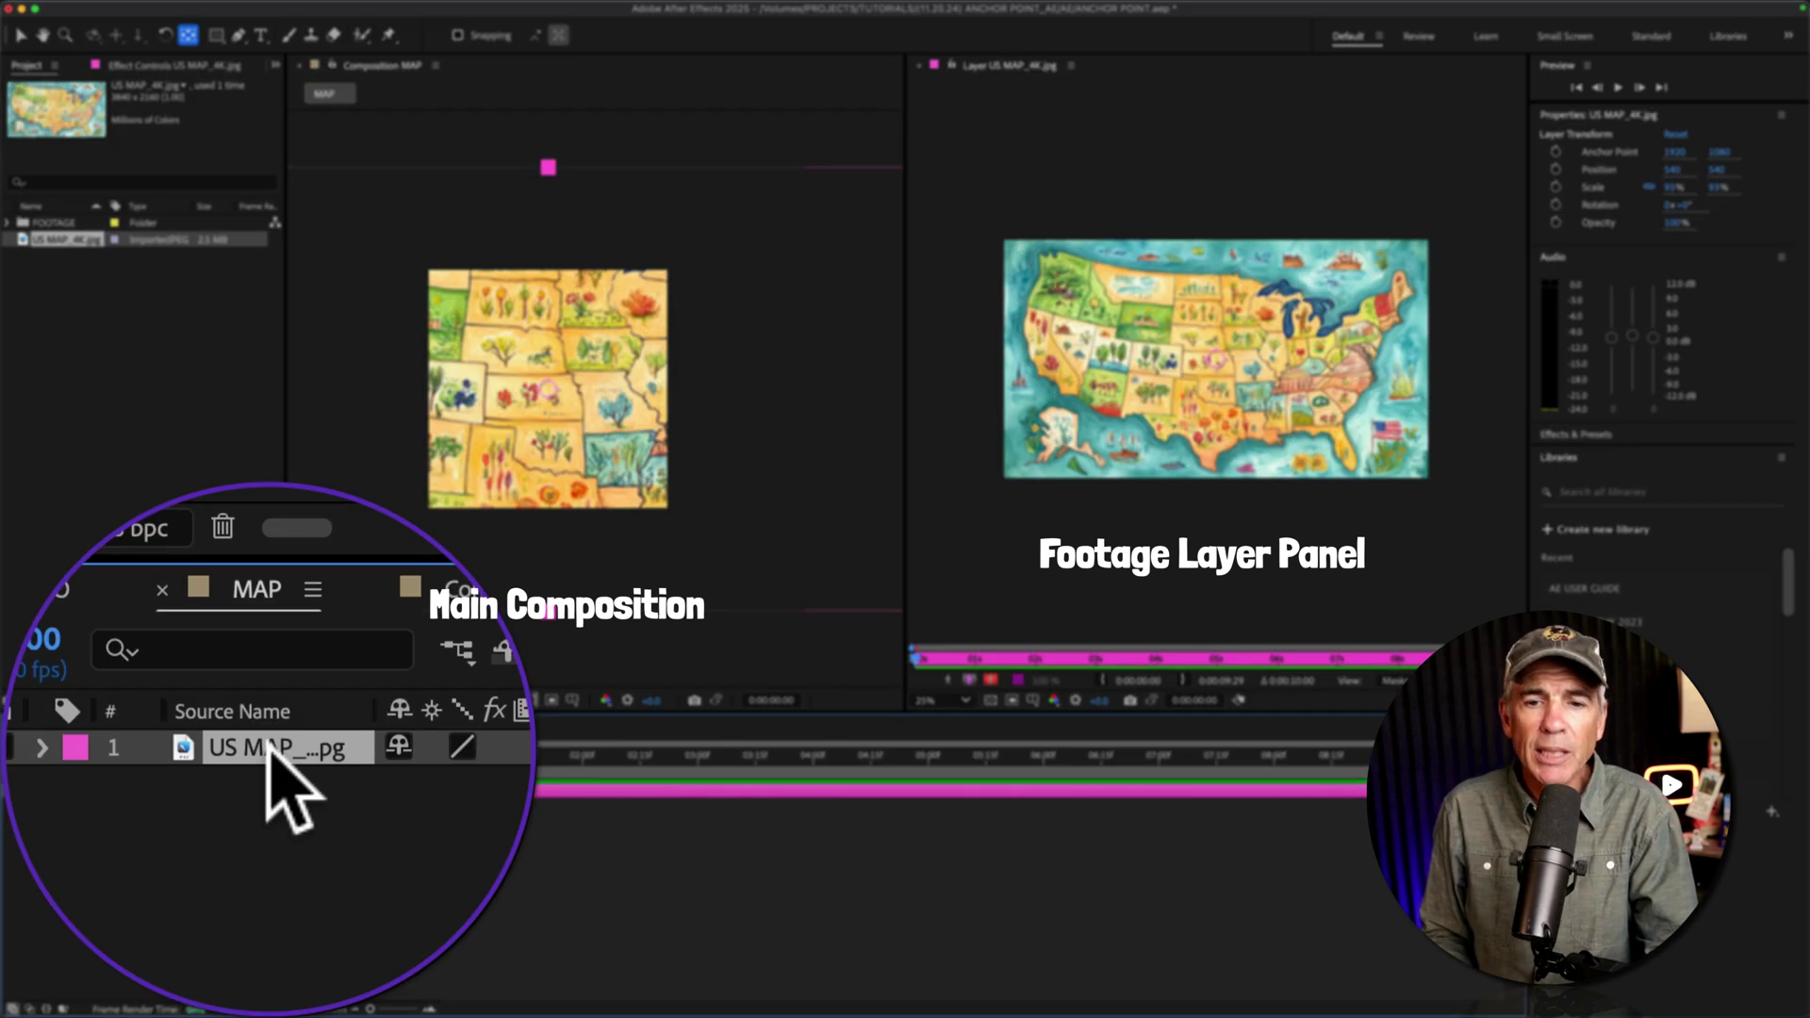
key("a")
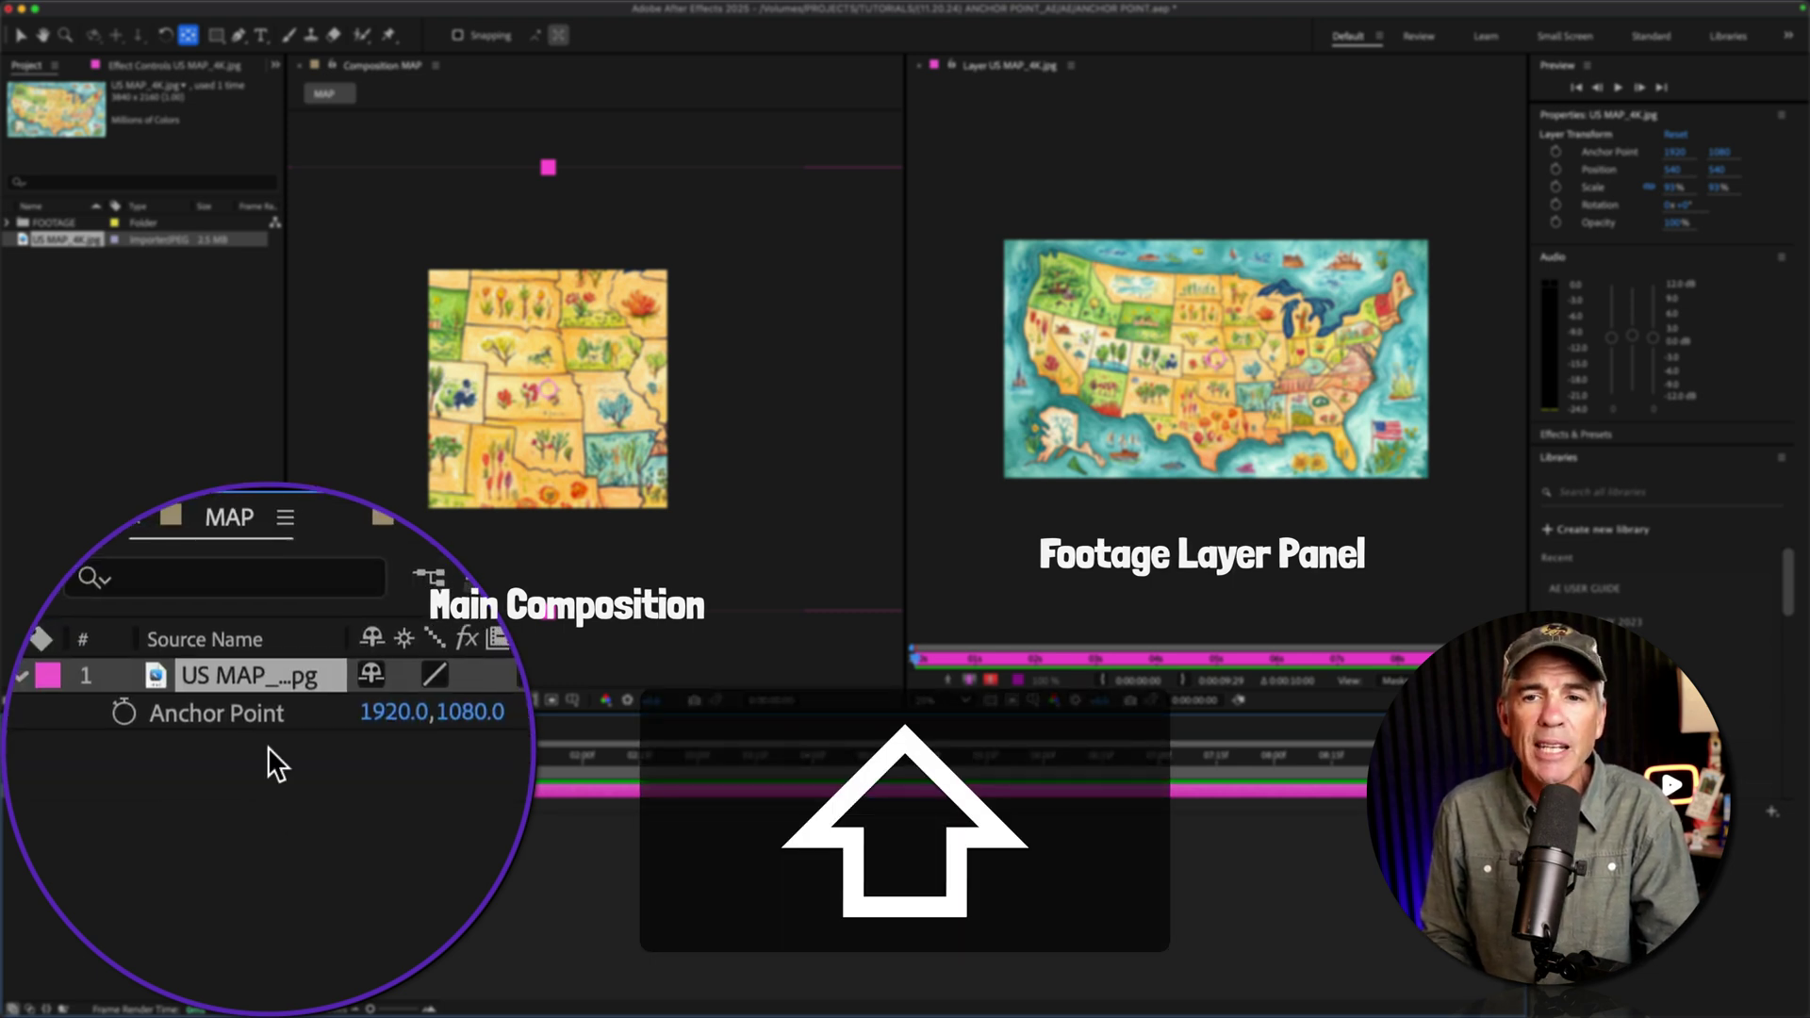
key("shift+s")
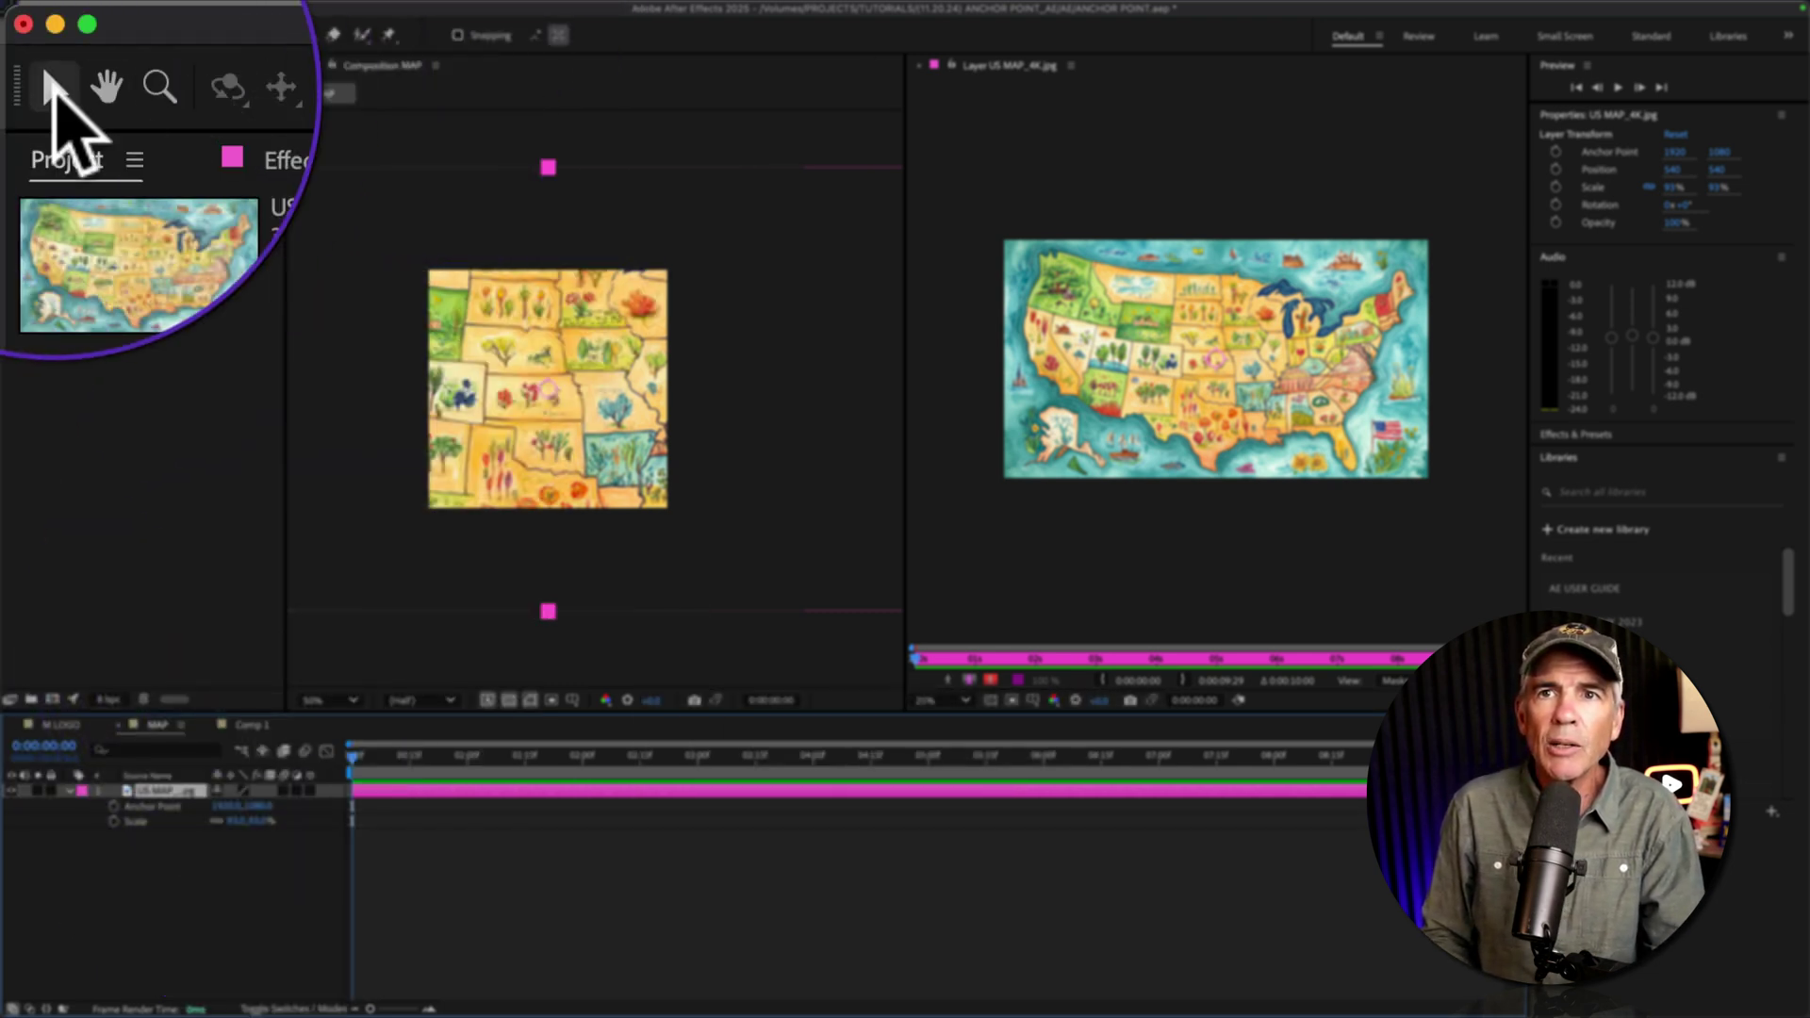
Drag the map right to frame the West Coast and scrub Scale down to 94%
left_click(19, 35)
left_click_drag(399, 351, 583, 376)
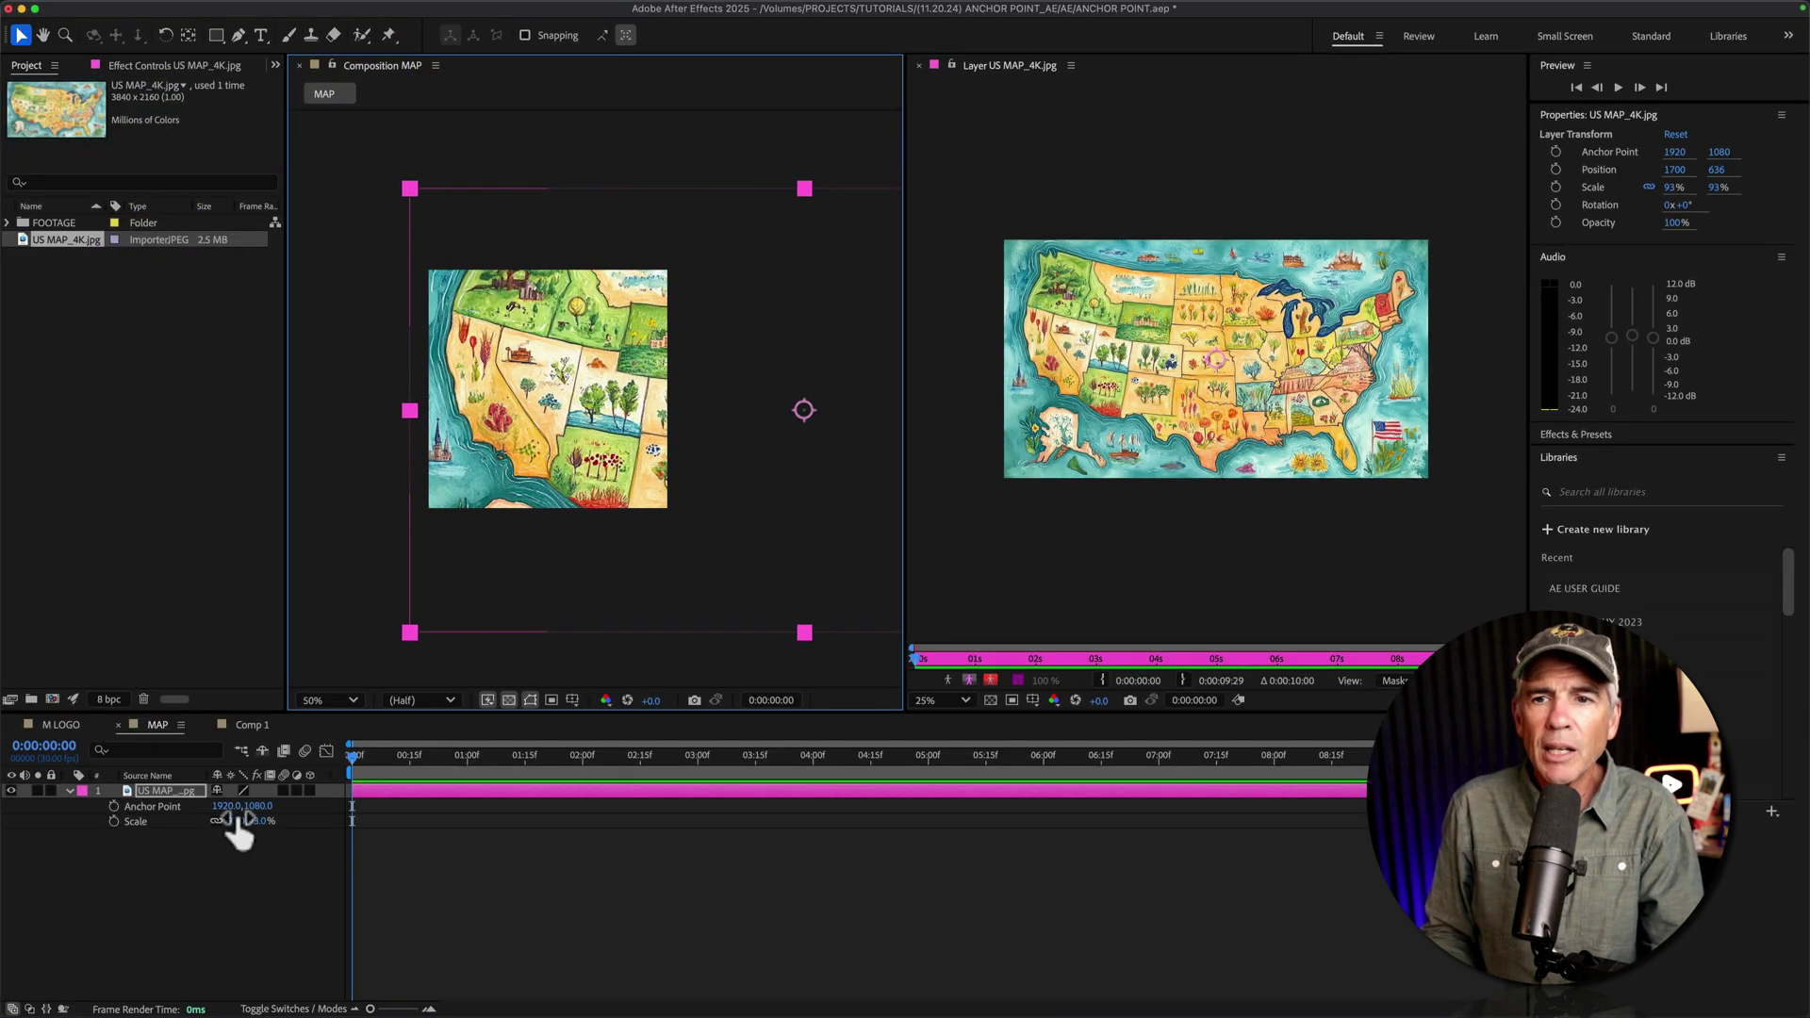
left_click_drag(236, 820, 226, 820)
key("comma")
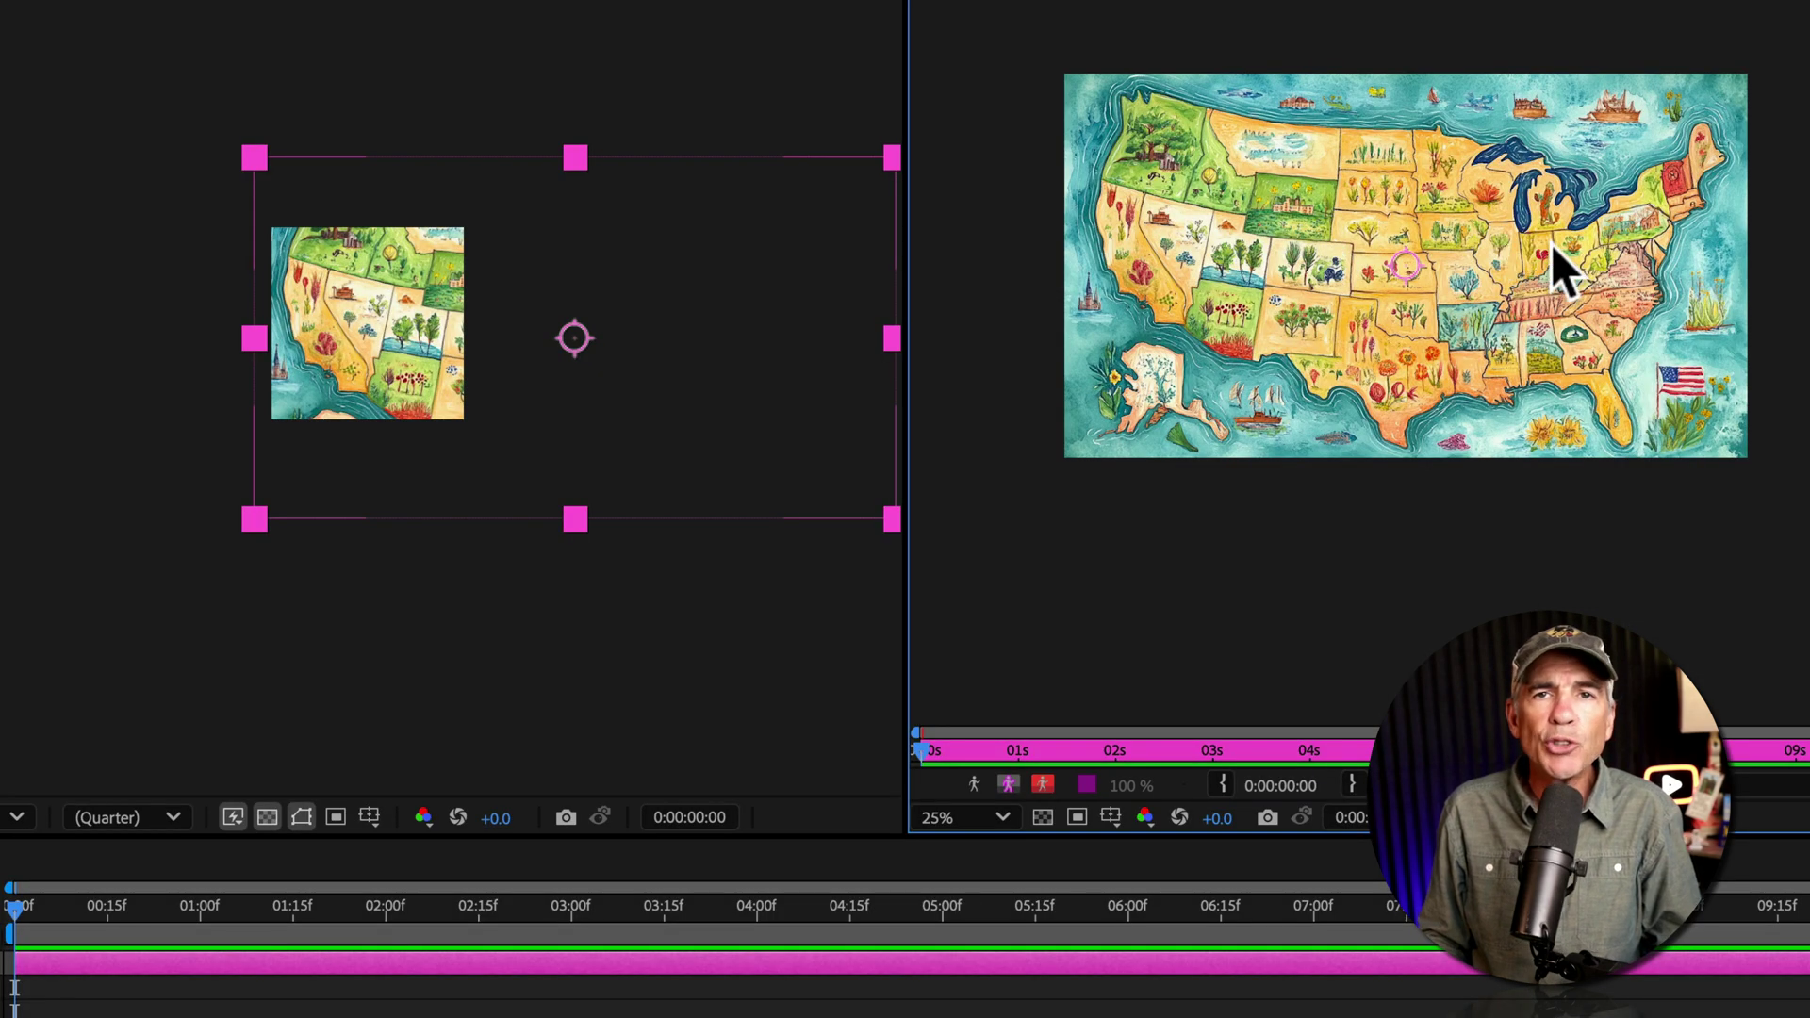
key("period")
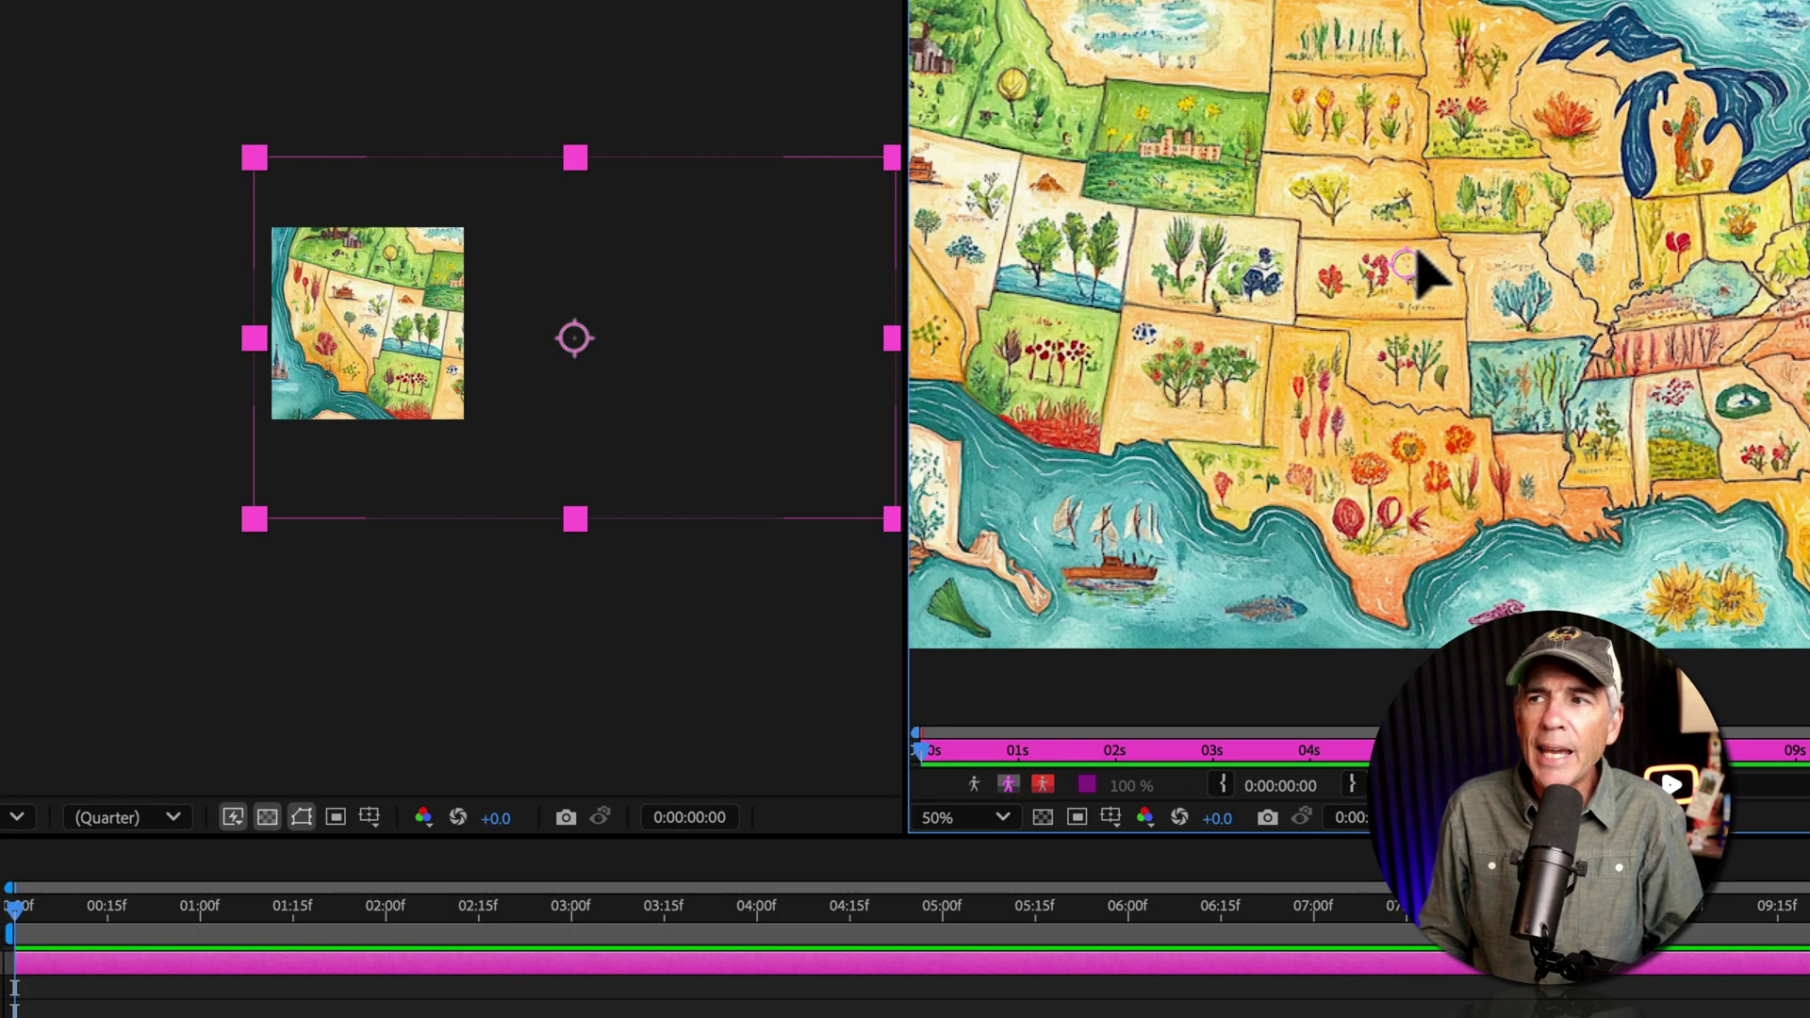
key("comma")
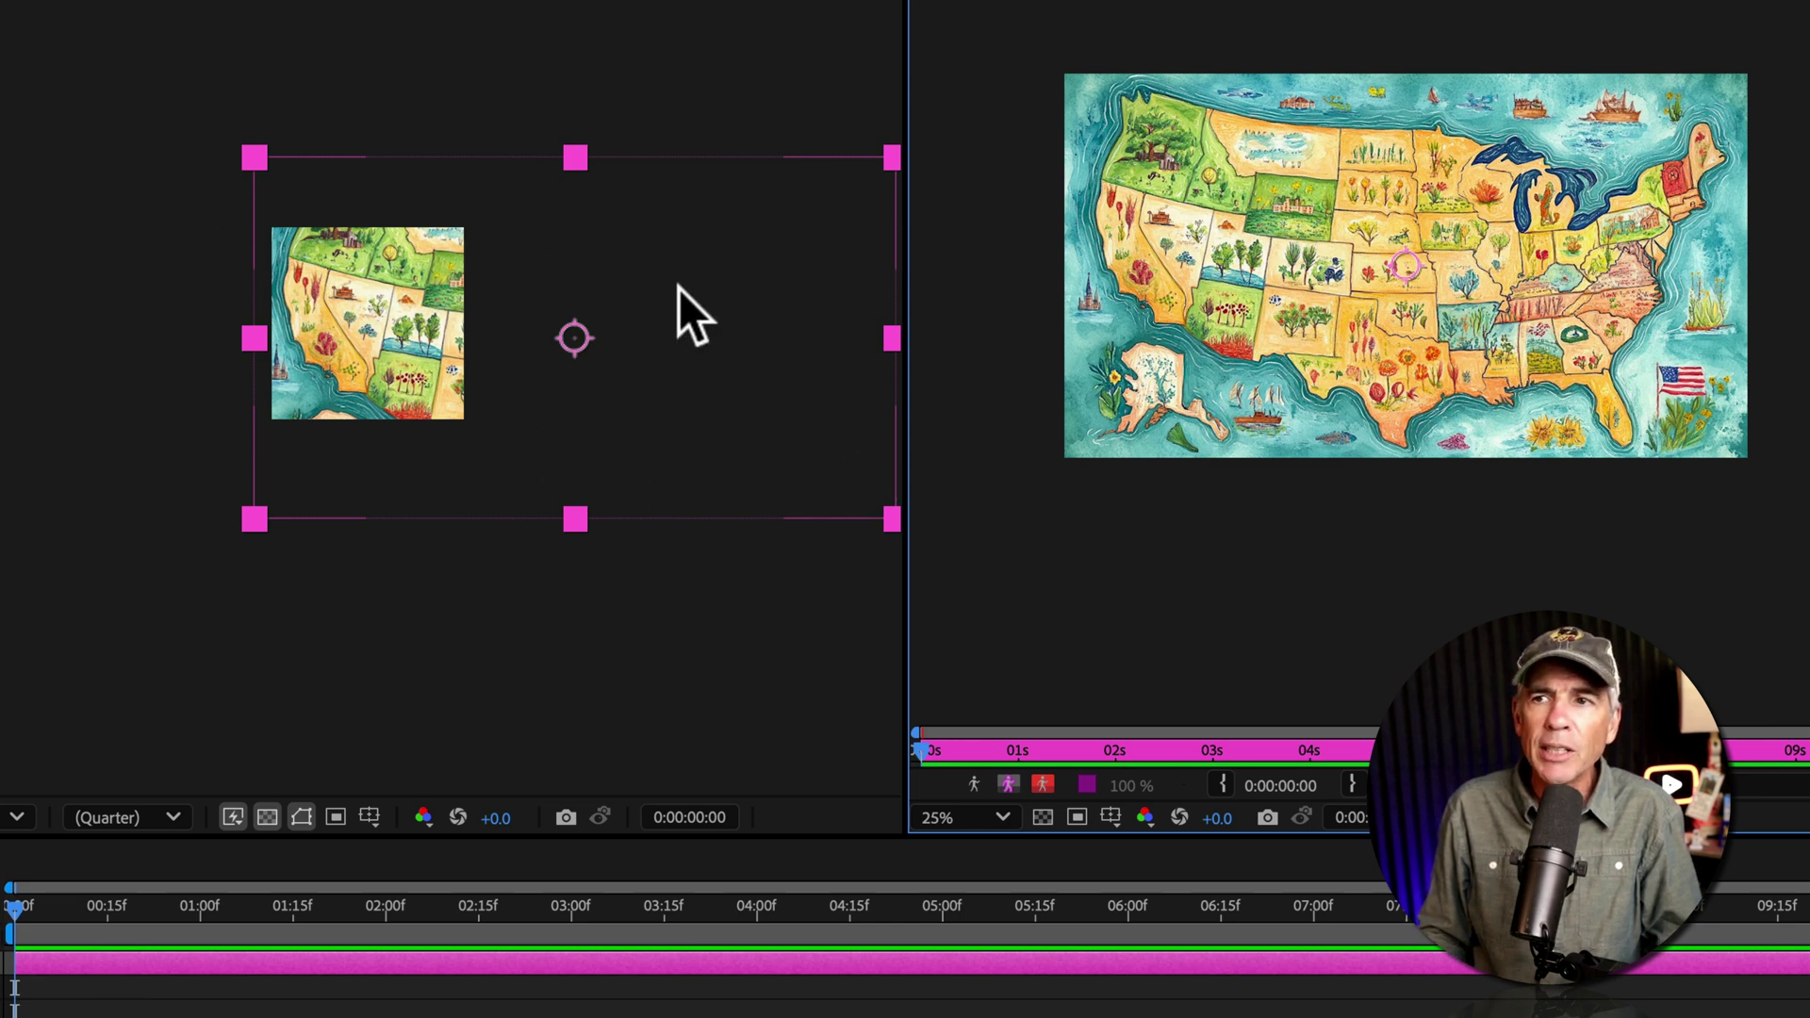
key("period")
key("comma")
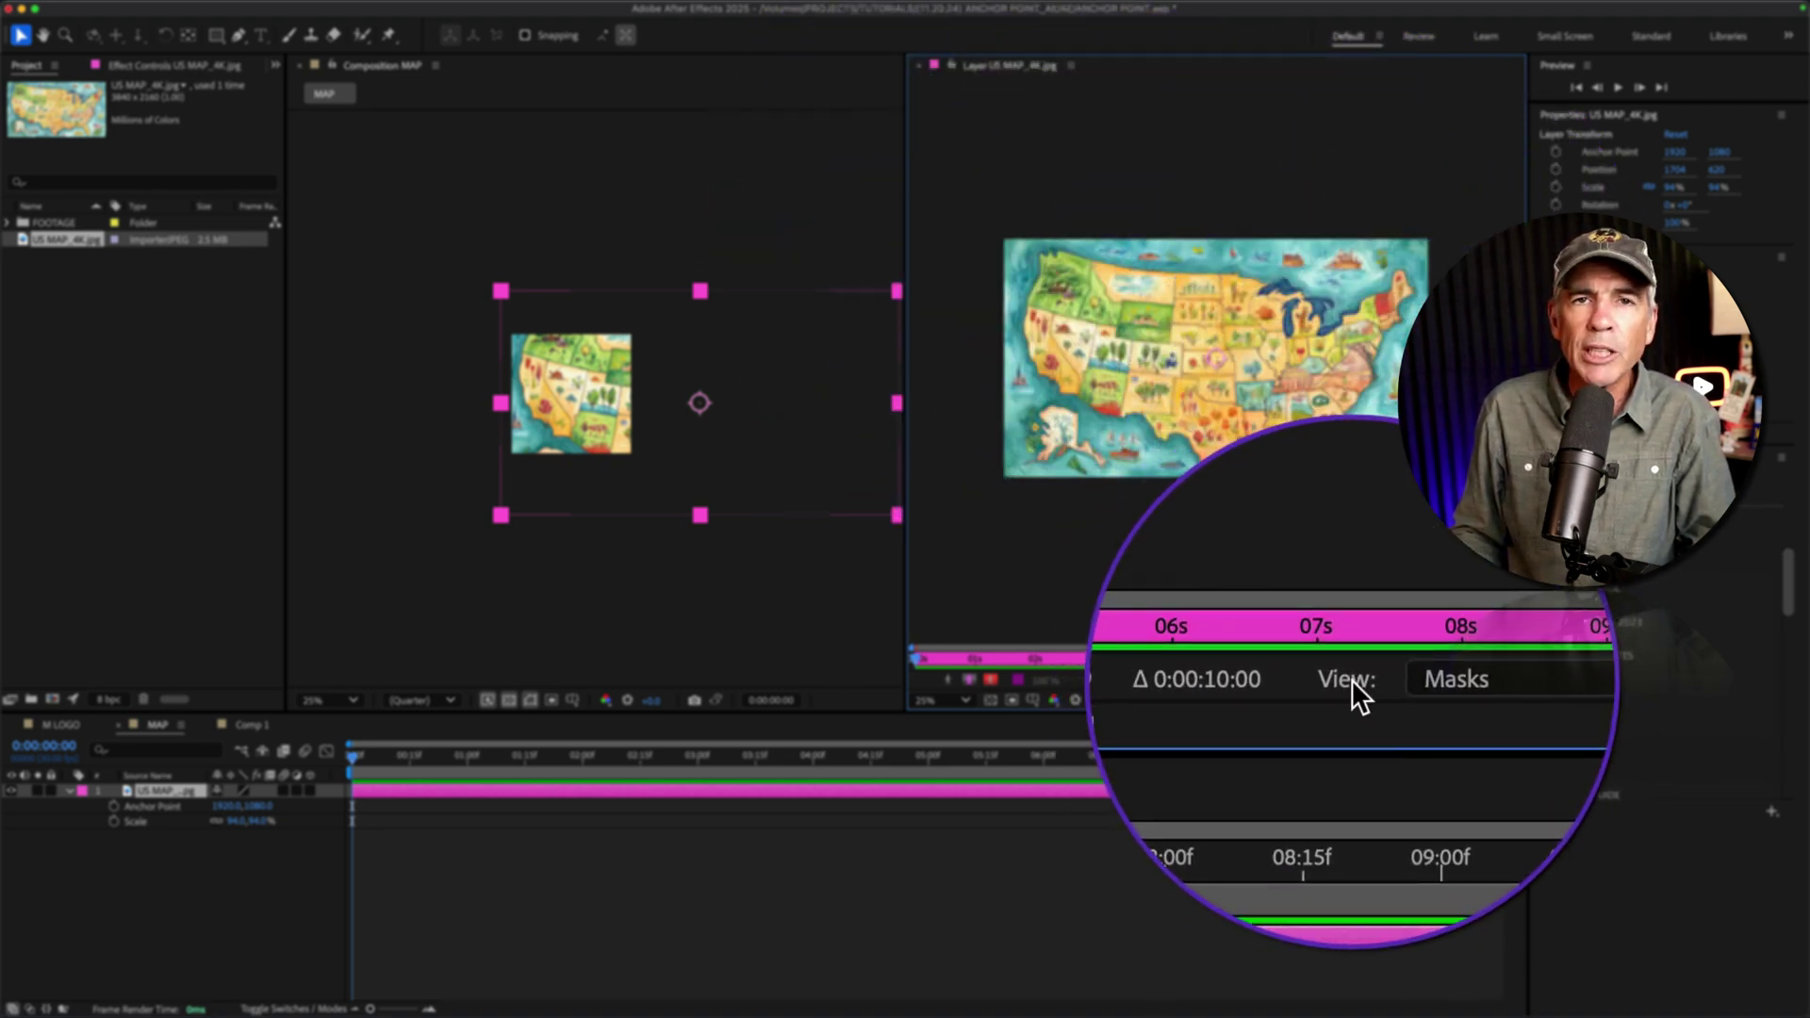
Switch the Layer panel's View dropdown from Masks to Anchor Point Path
left_click(1452, 683)
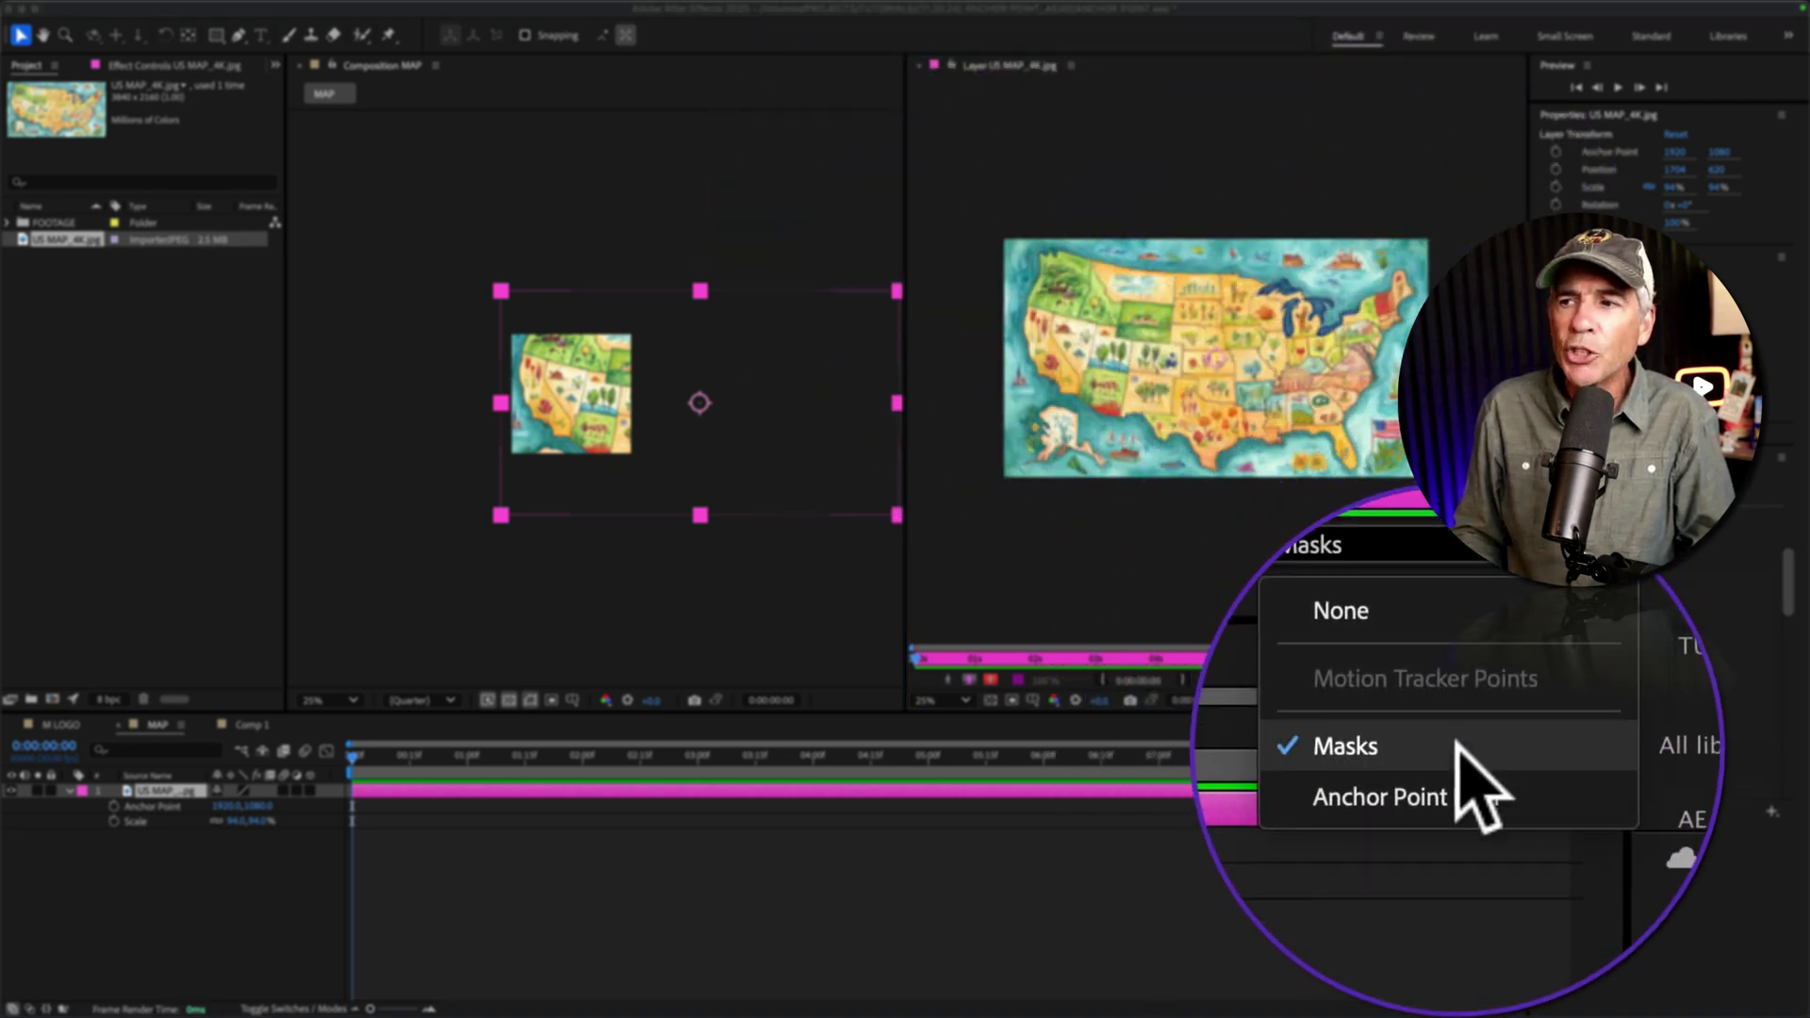
left_click(1471, 768)
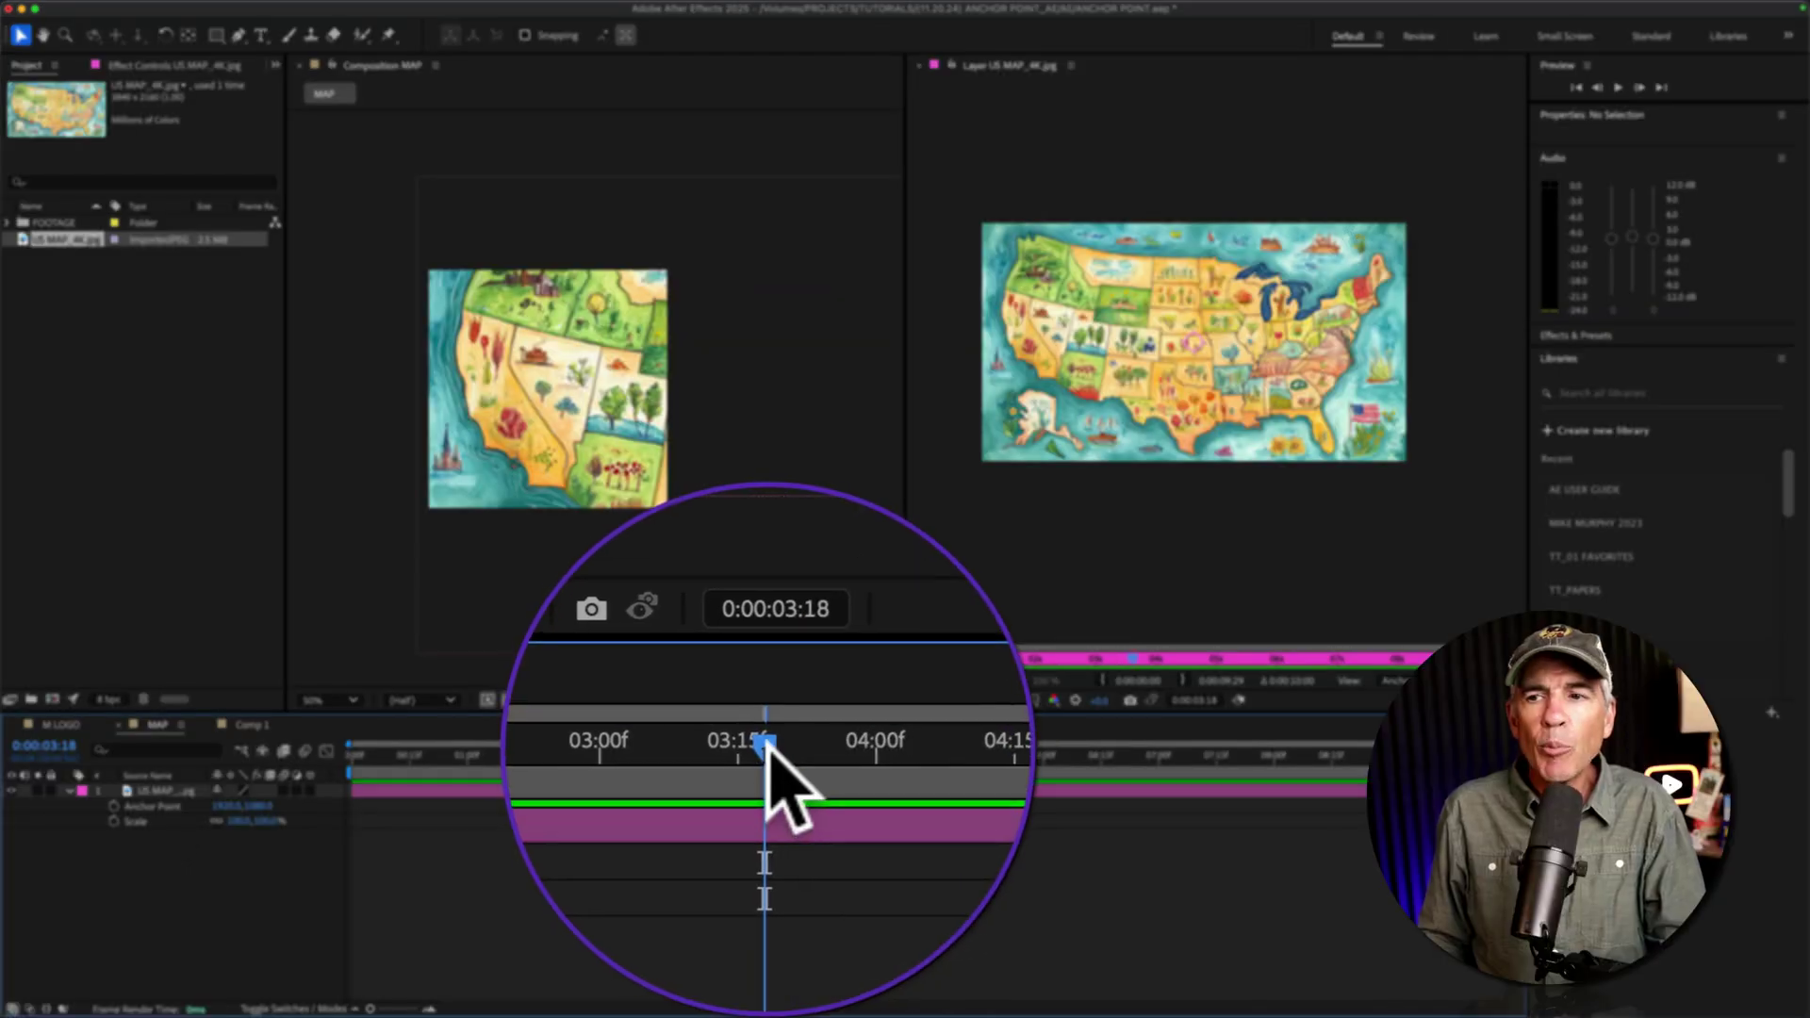
At 0:00:00:00, set Anchor Point and Scale 100% keyframes, then move the time indicator later
left_click_drag(766, 745, 416, 780)
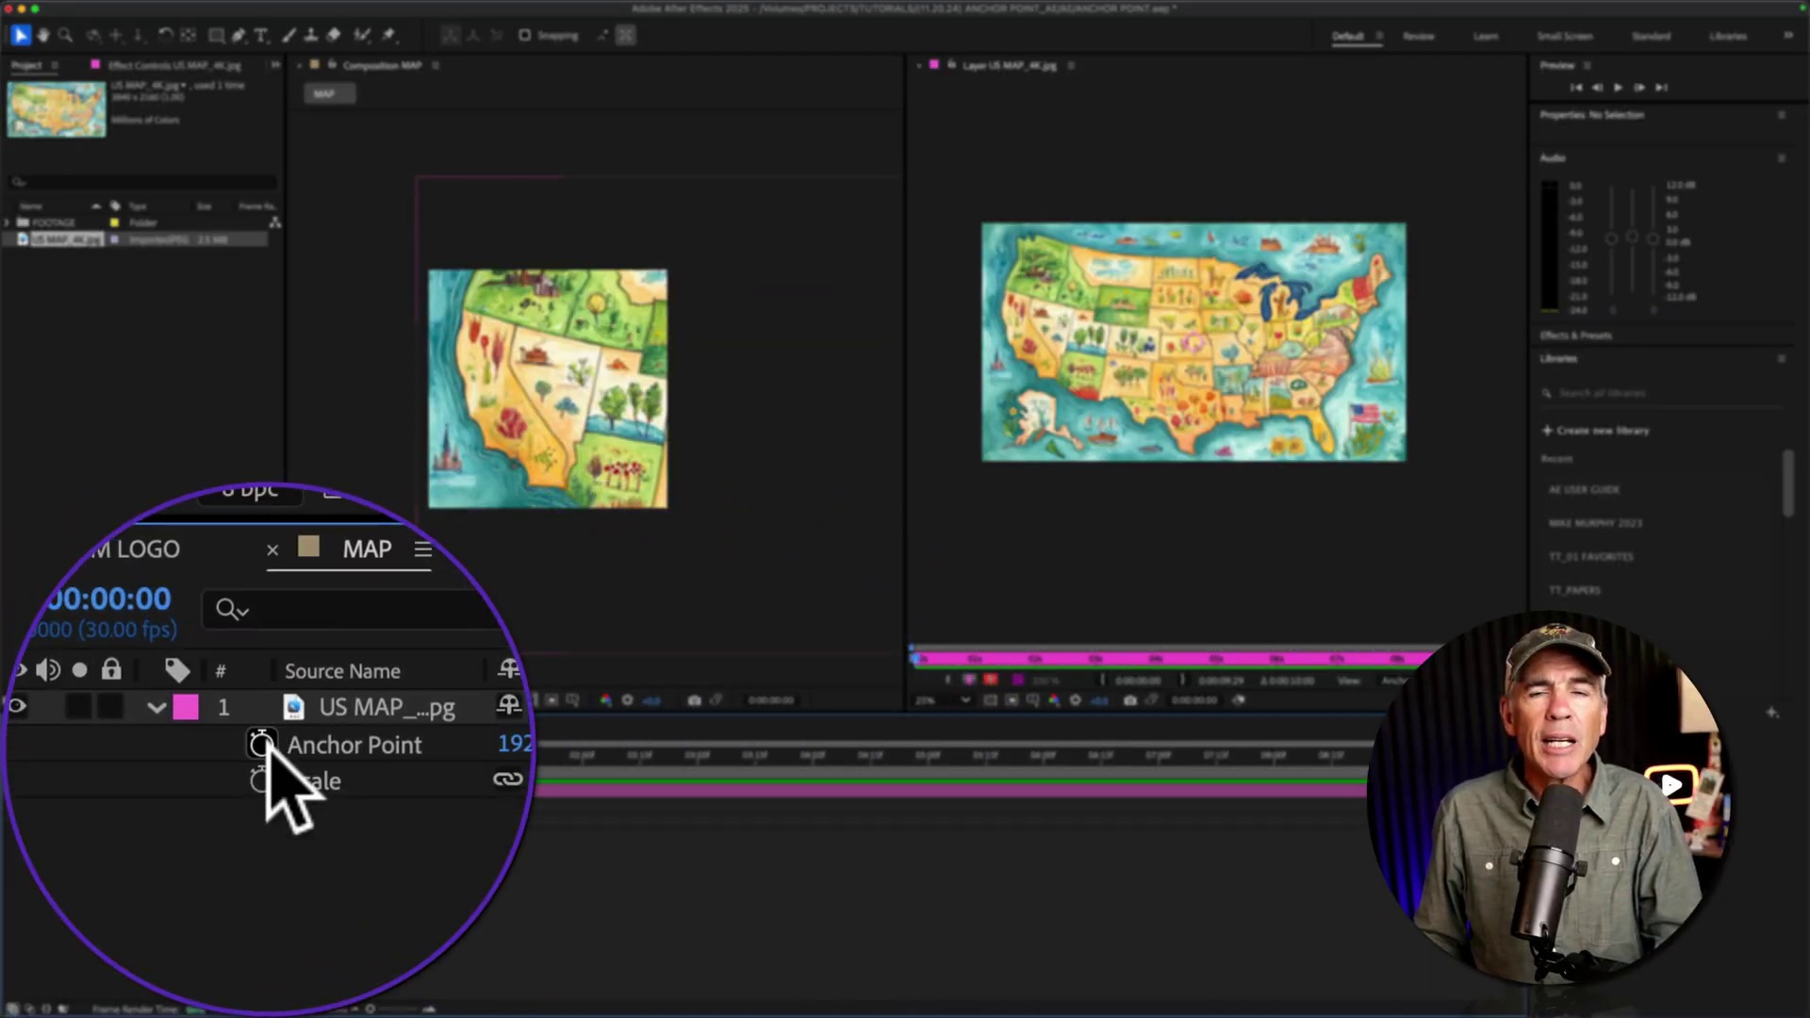
left_click(266, 743)
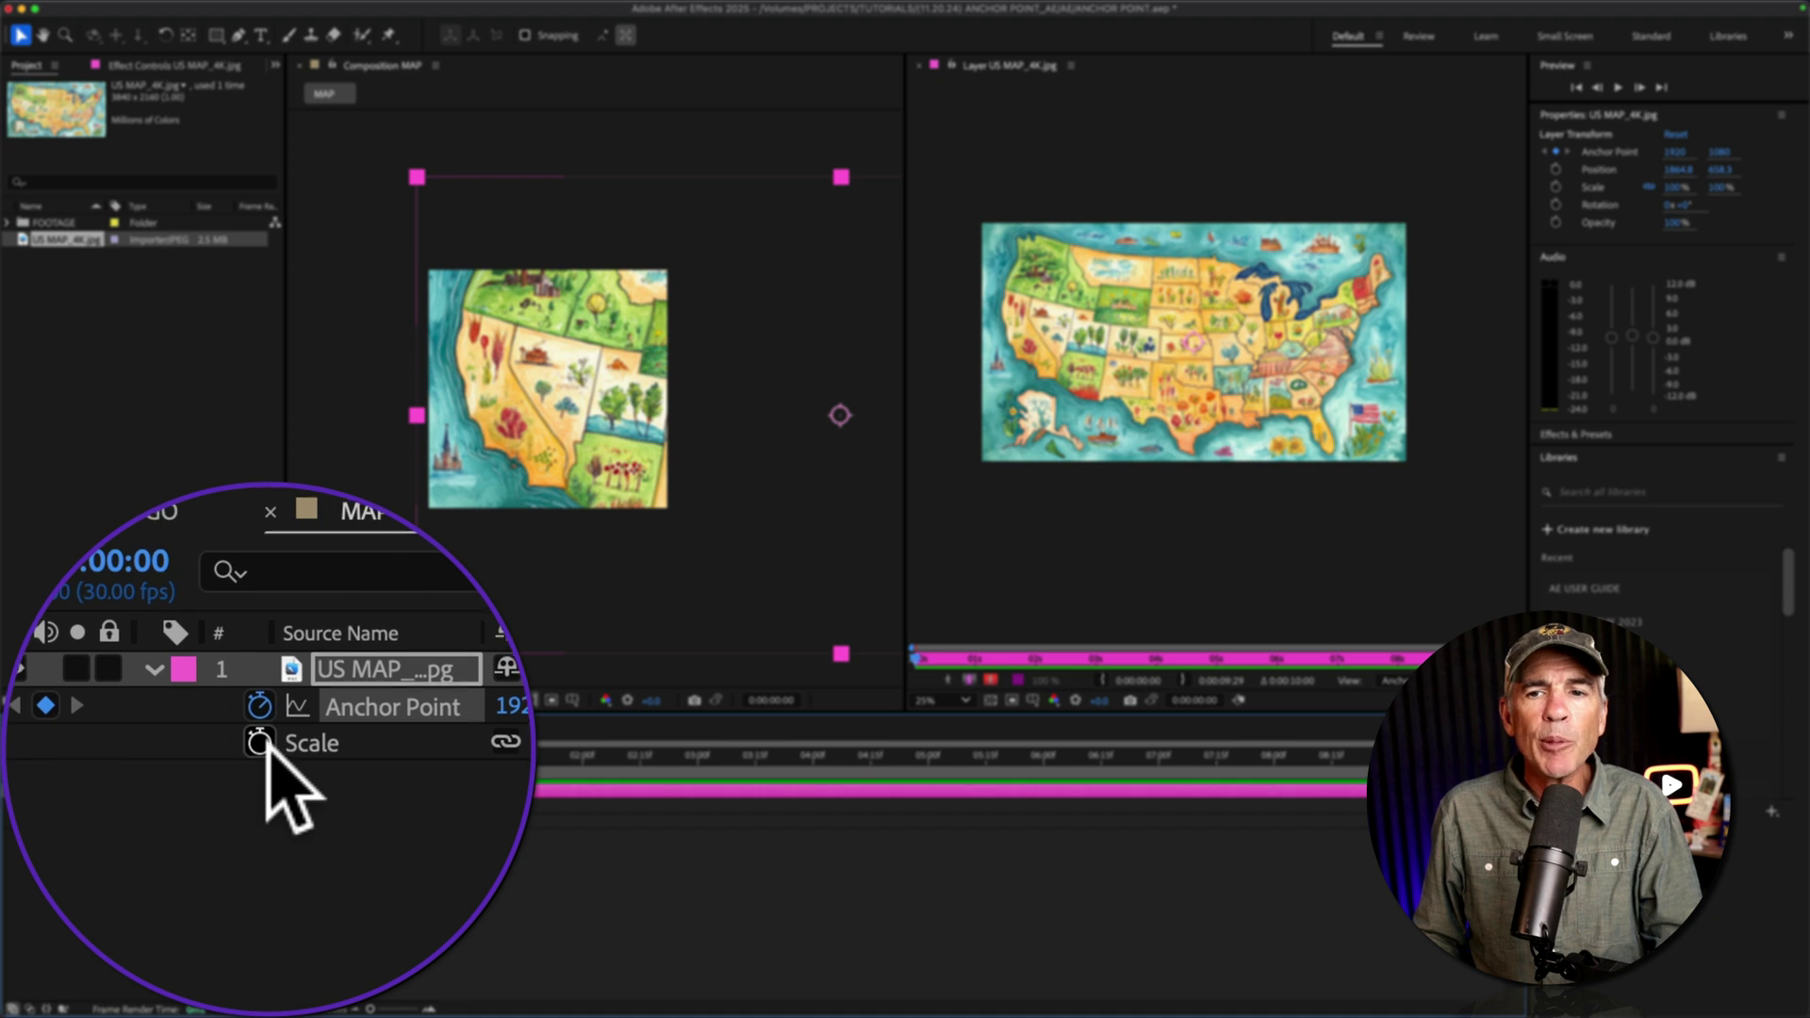
left_click(267, 749)
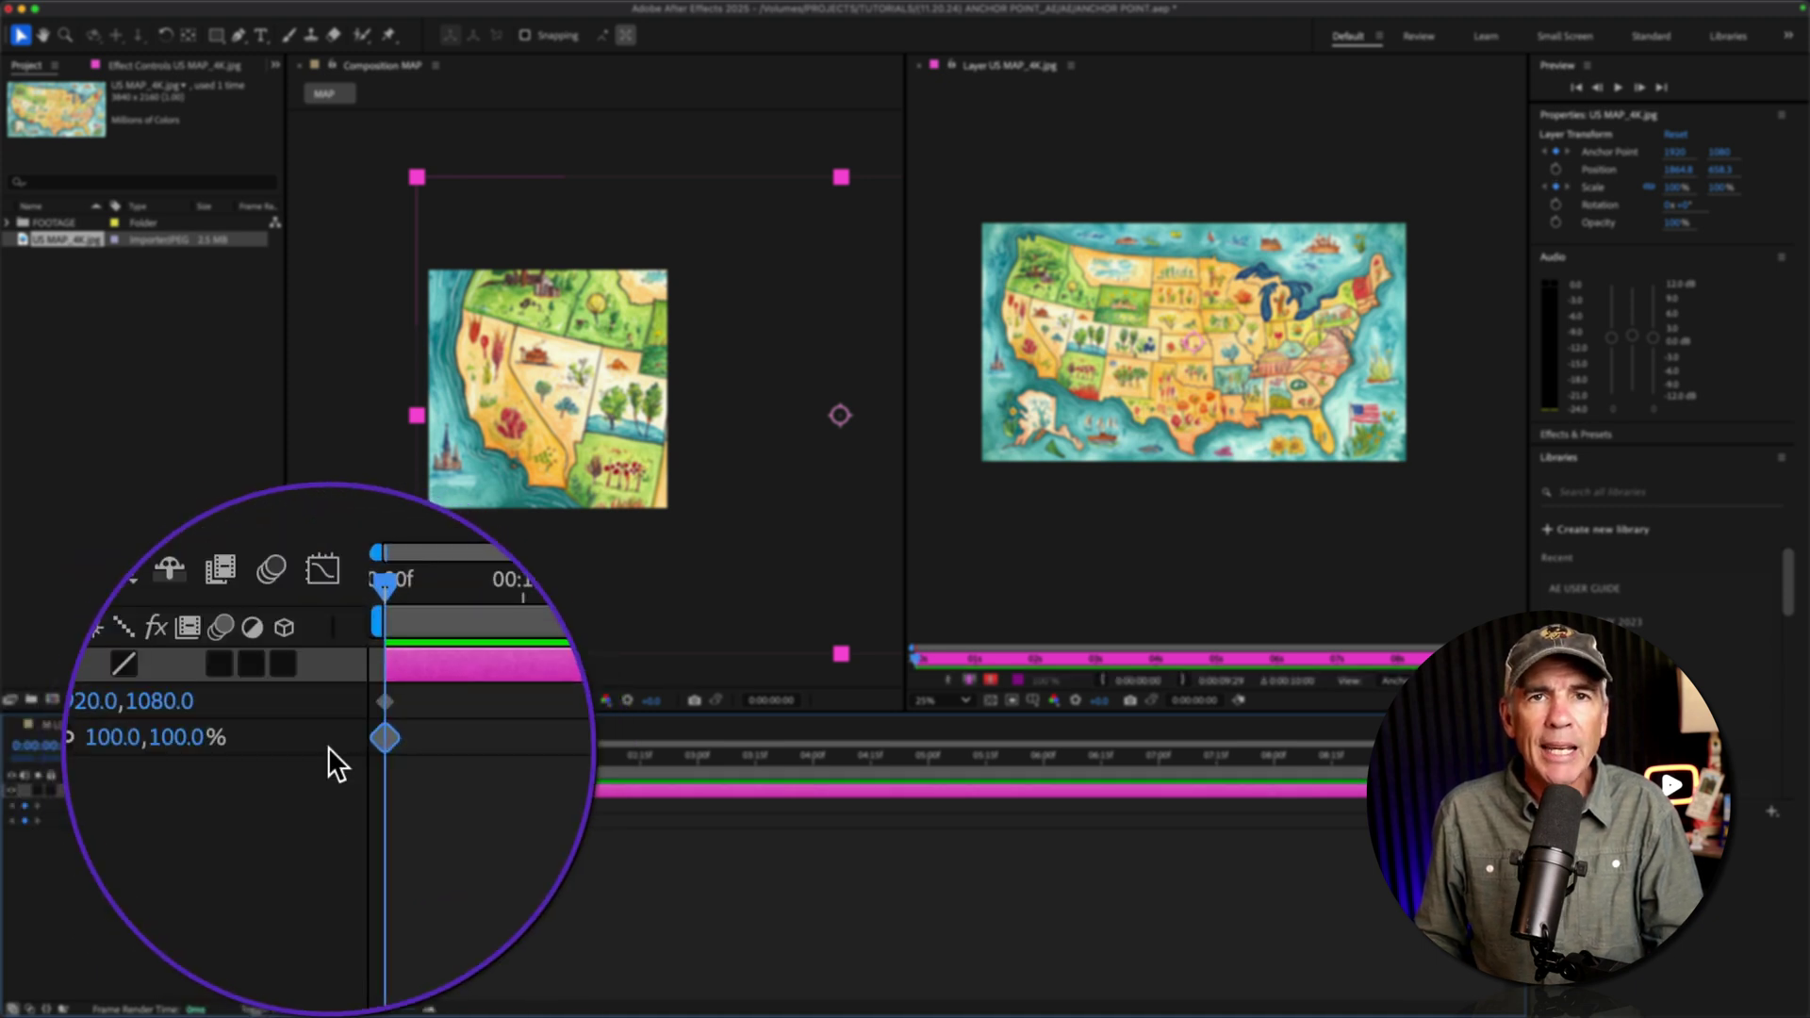
left_click_drag(354, 751, 589, 750)
scroll(1285, 323, "up", 1)
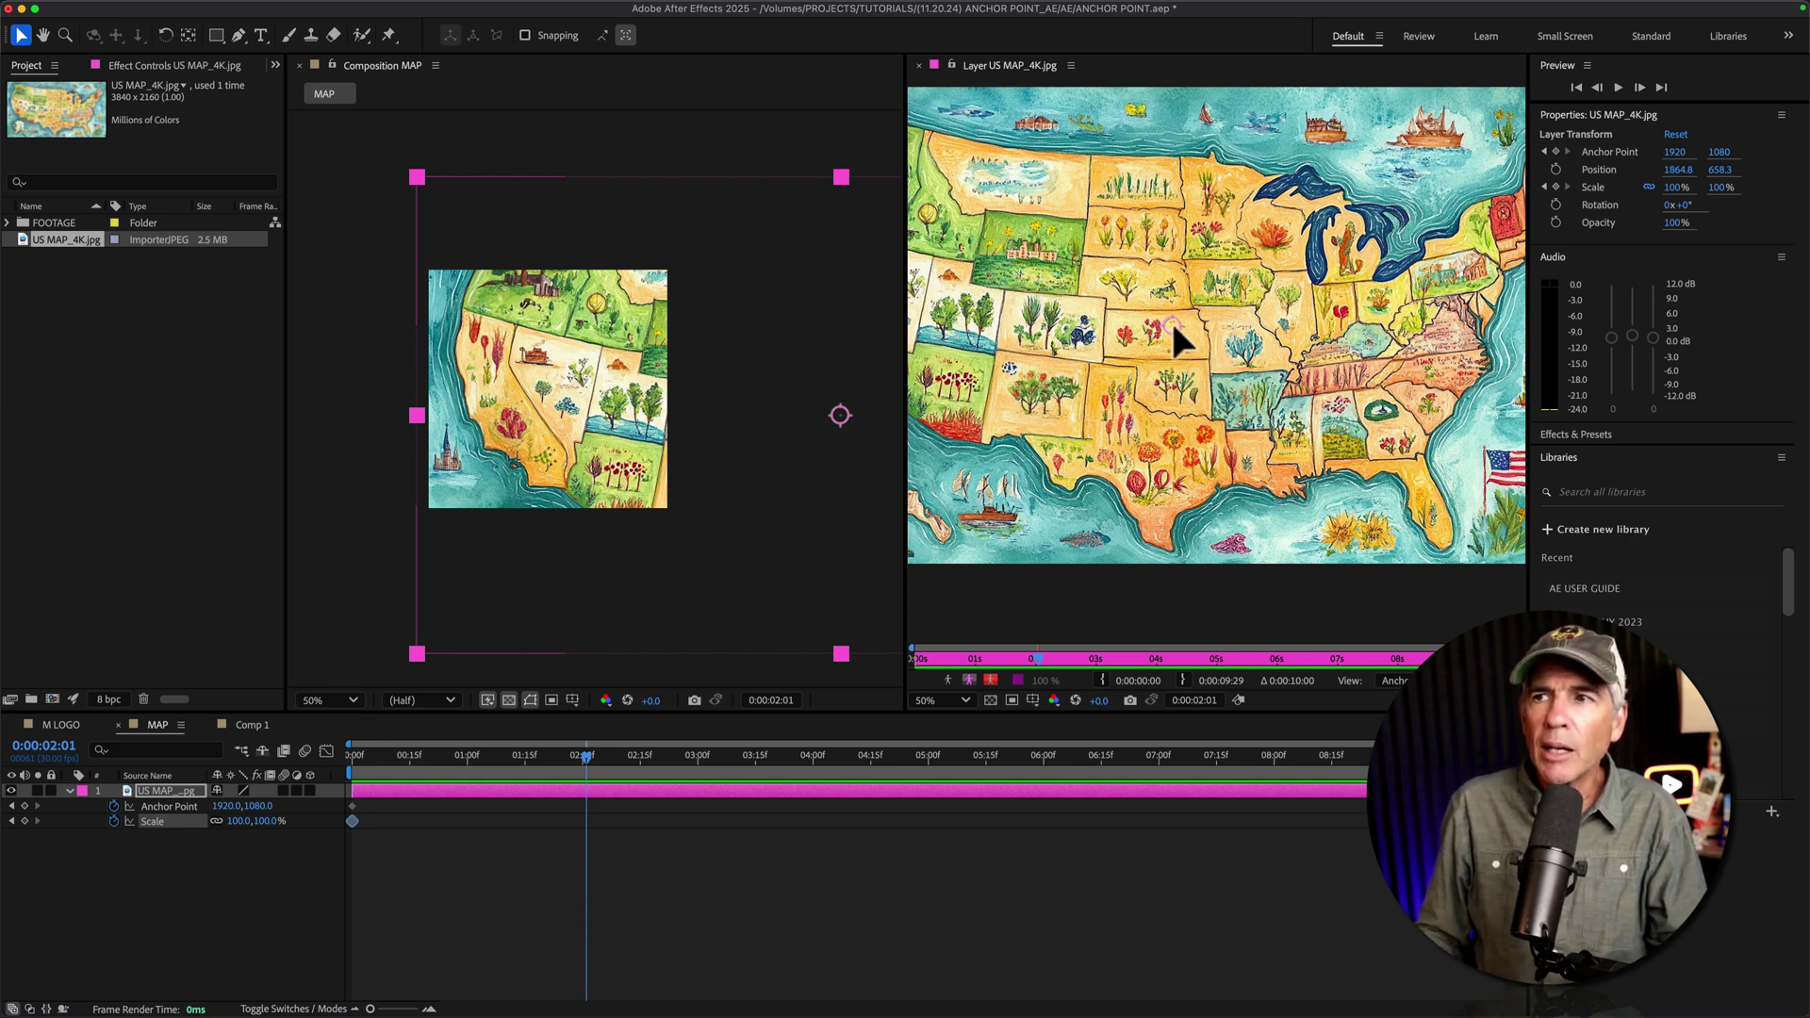
At 2:01, frame the Midwest with Anchor Point 3676, 1124 and Scale 64%, then return to the start
left_click_drag(1171, 335, 1222, 303)
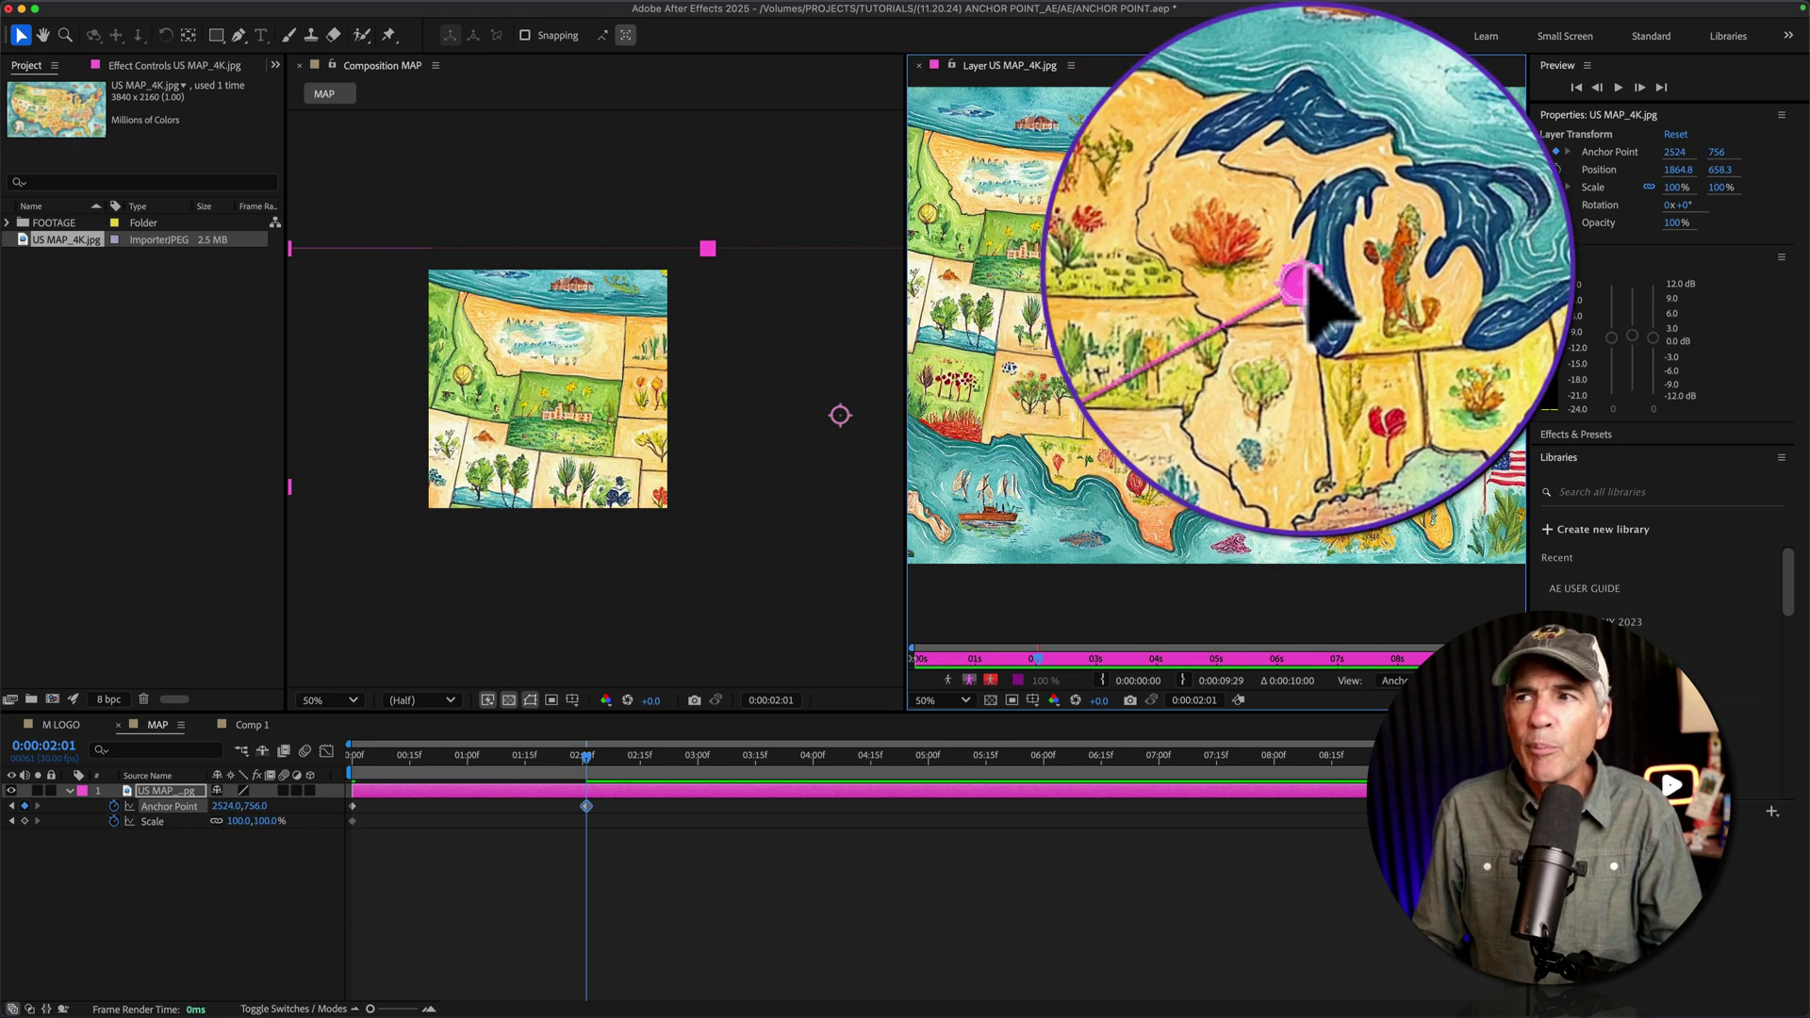
left_click_drag(1320, 279, 1351, 243)
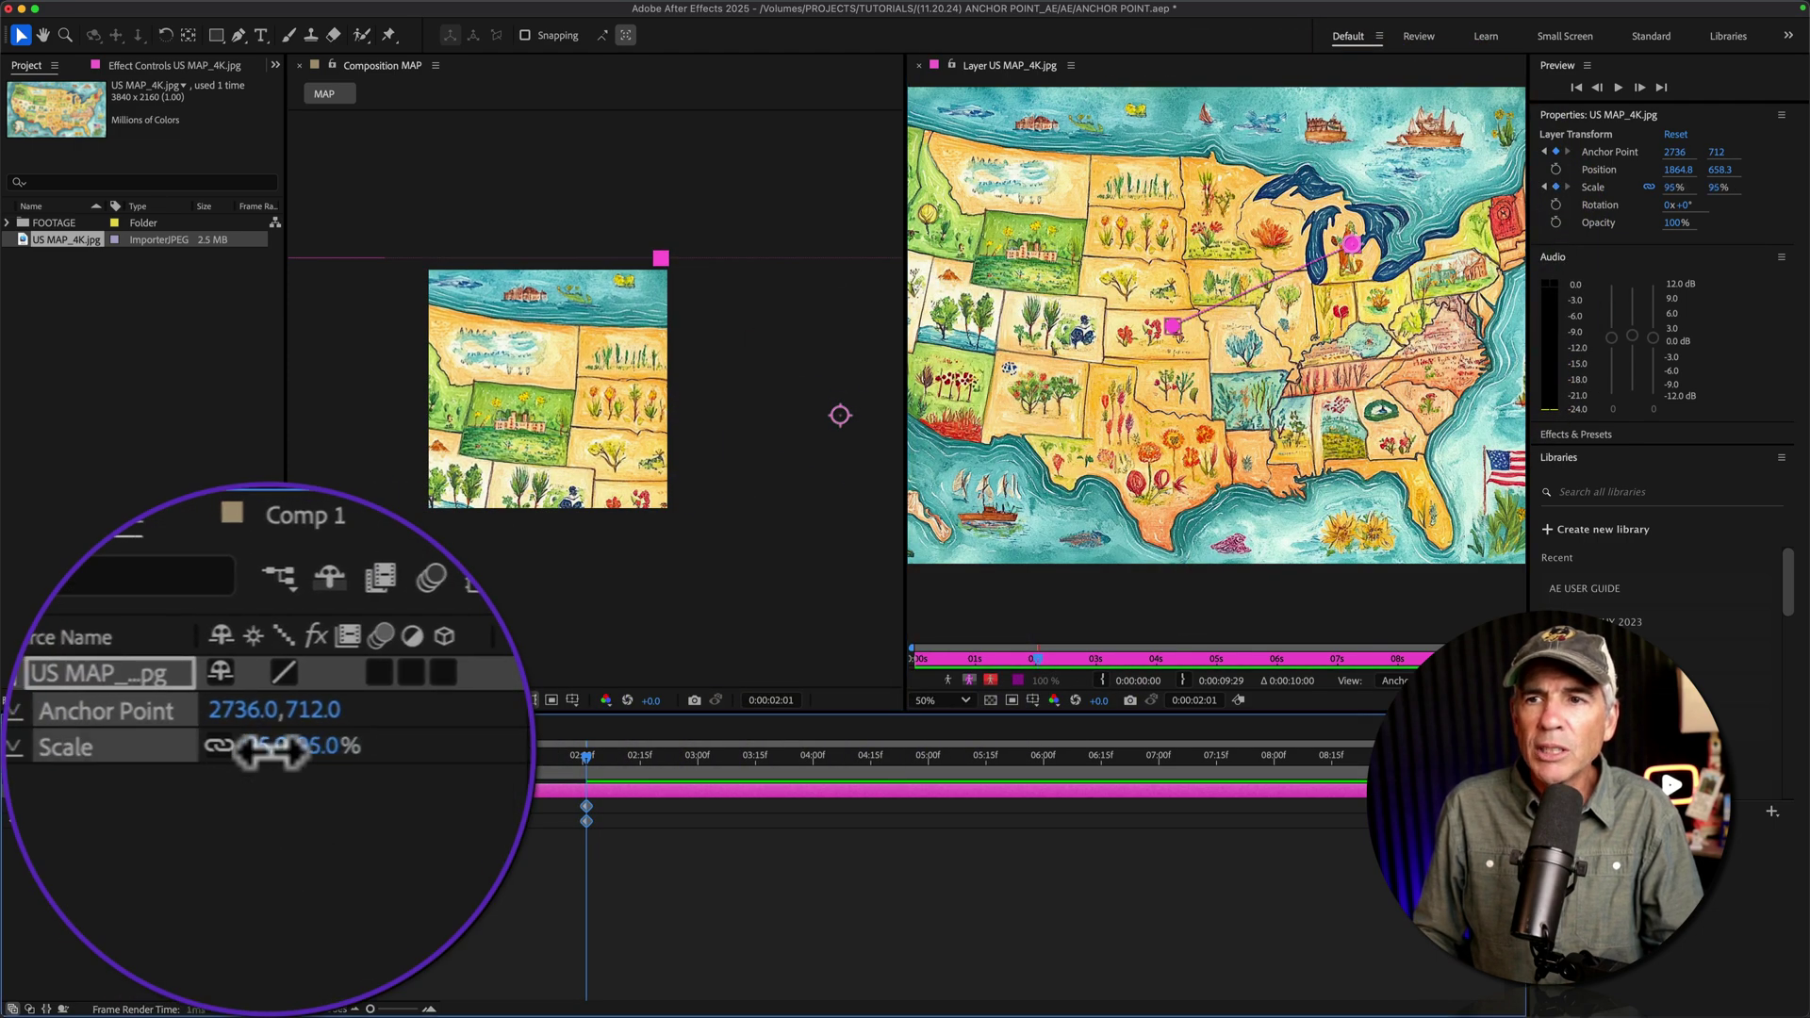
left_click_drag(271, 745, 235, 745)
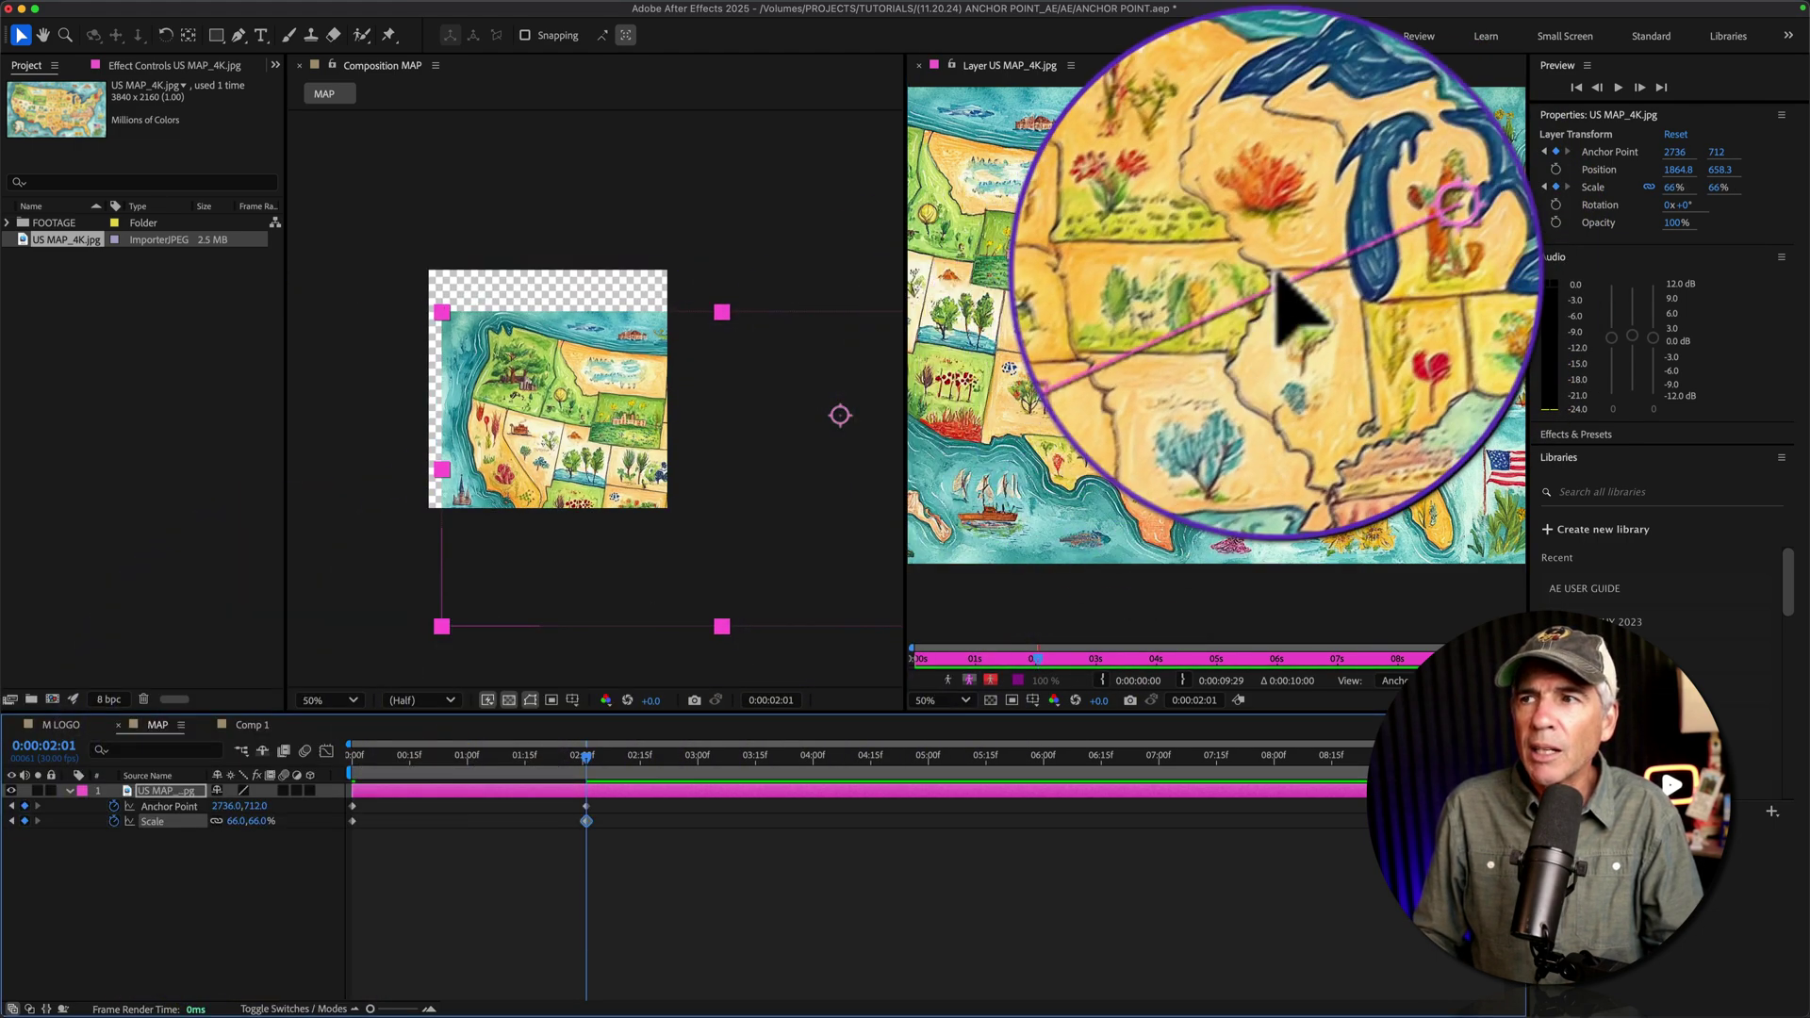
left_click_drag(1353, 244, 1461, 332)
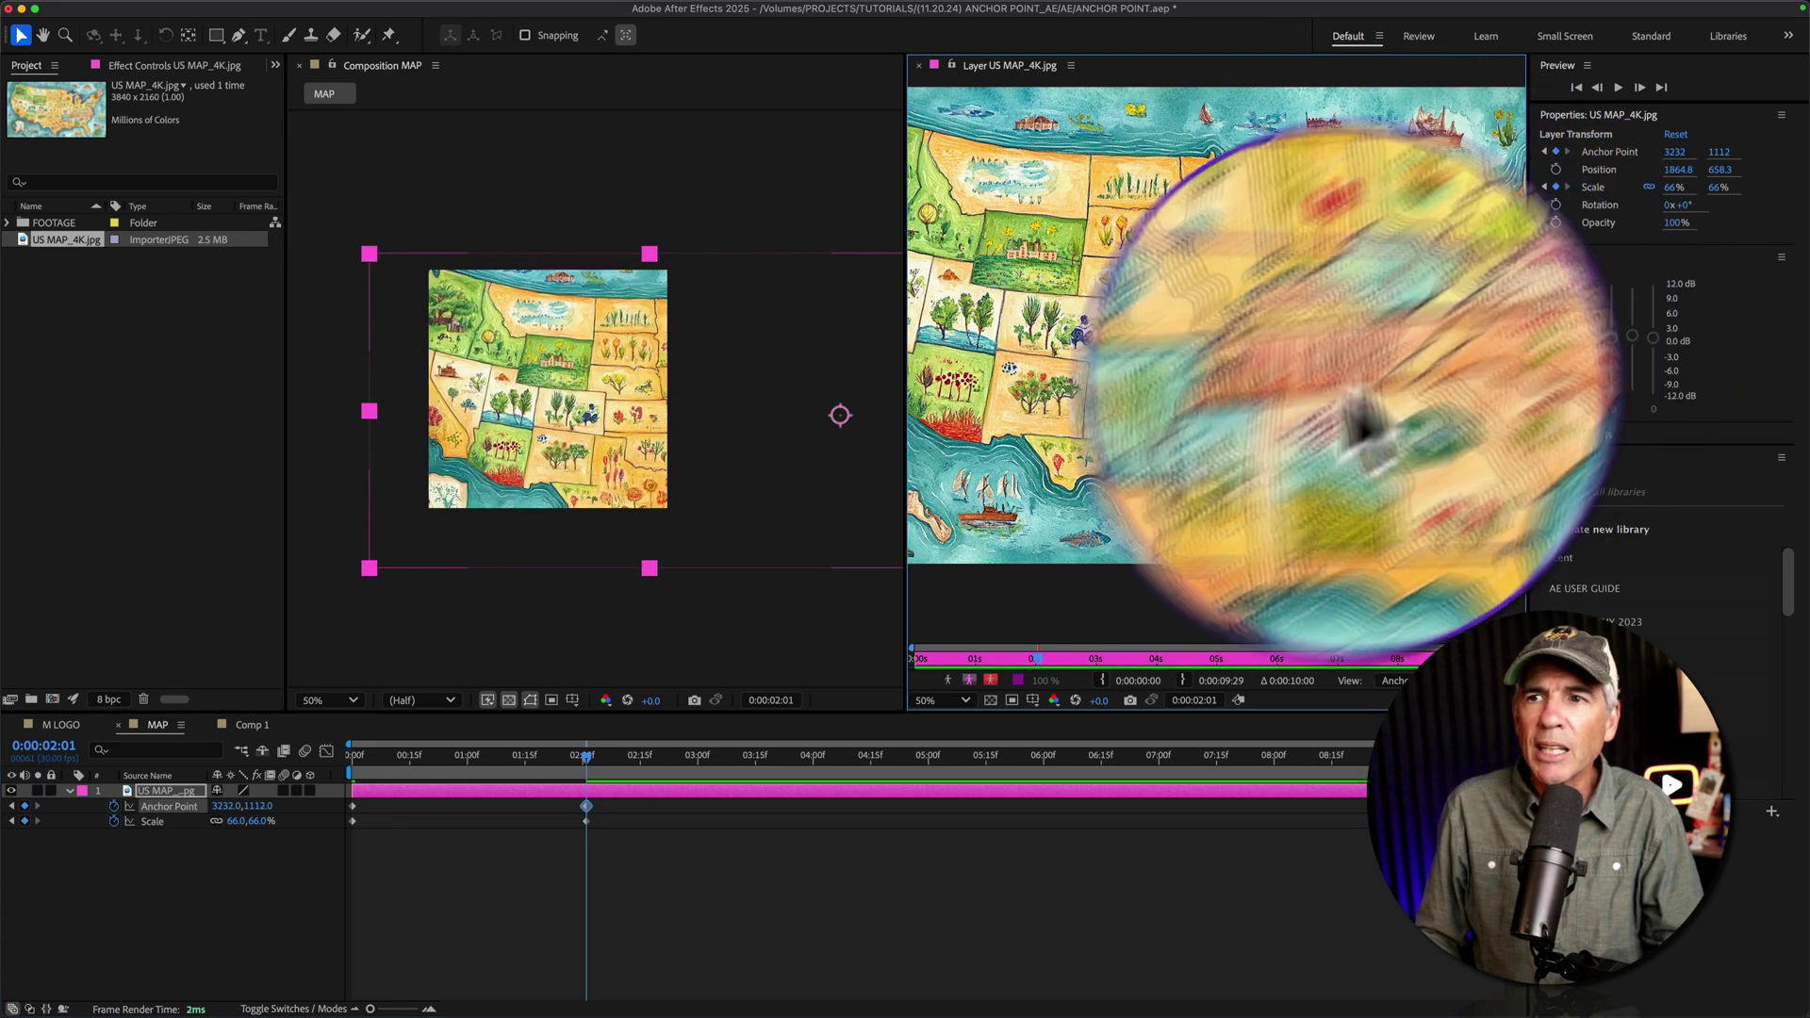
left_click_drag(238, 822, 230, 822)
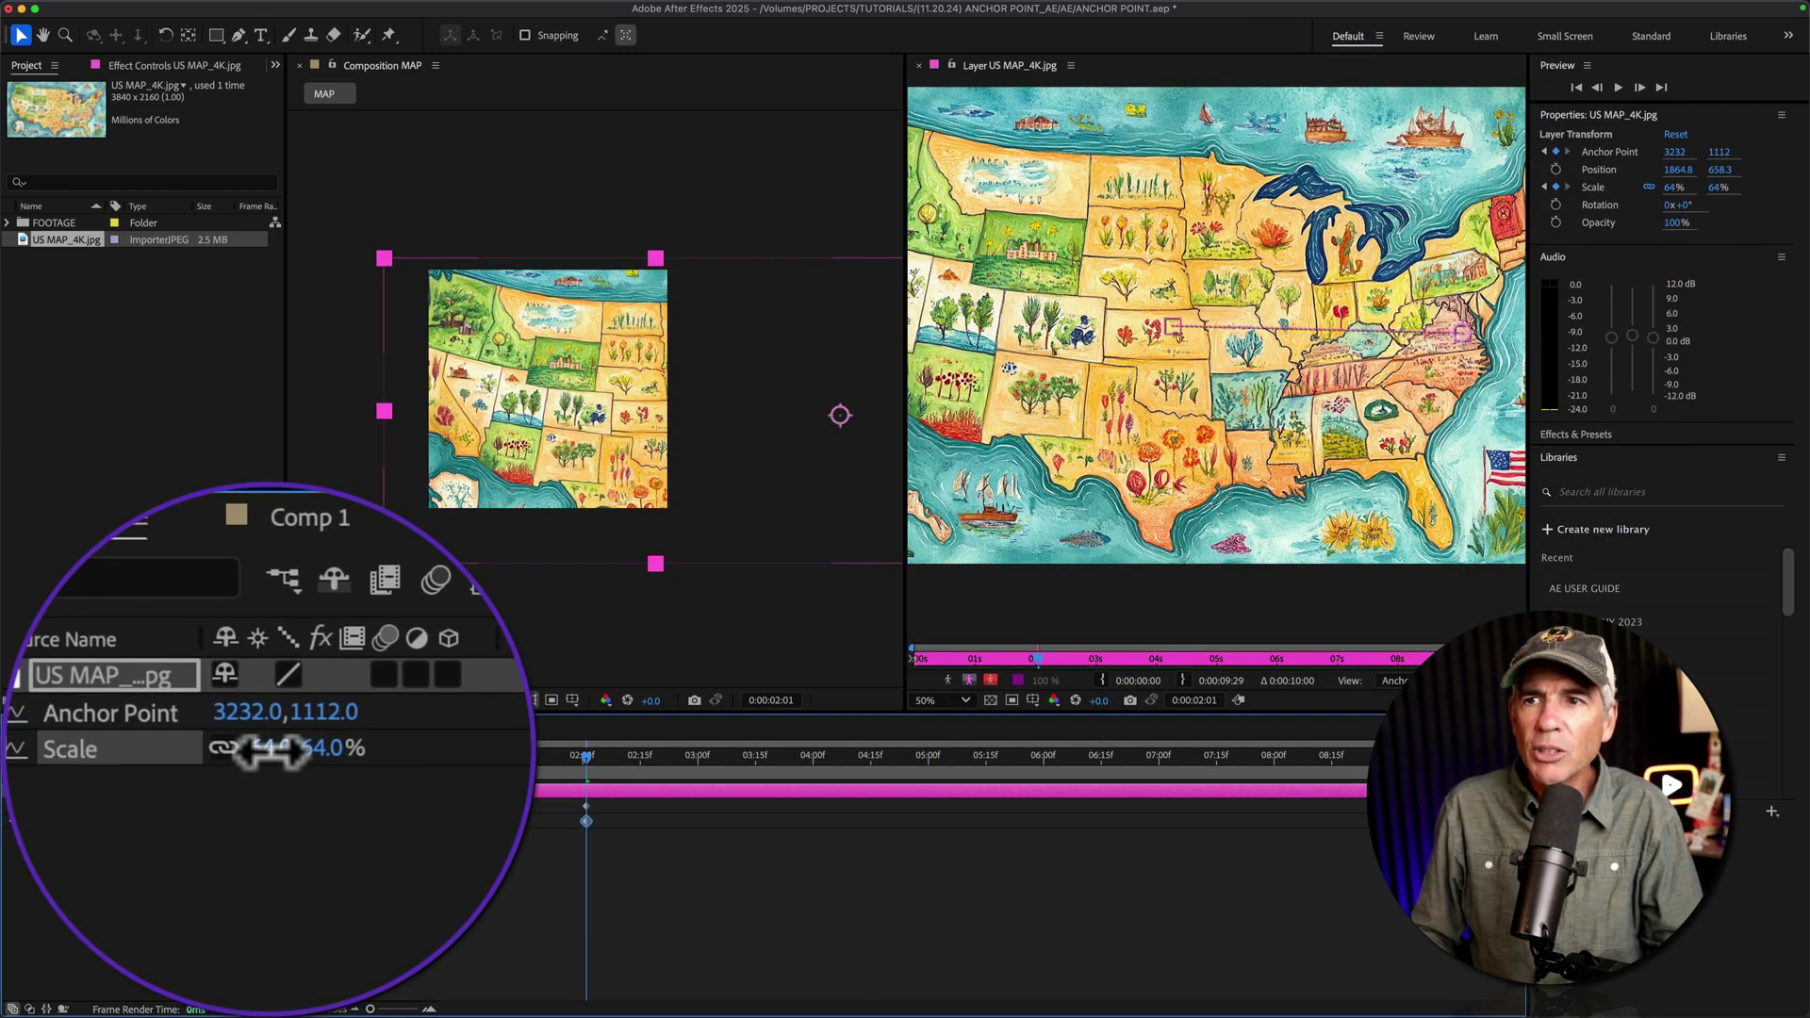
mouse_move(1475, 334)
left_mouse_down()
mouse_move(1535, 351)
mouse_move(1498, 343)
left_mouse_up()
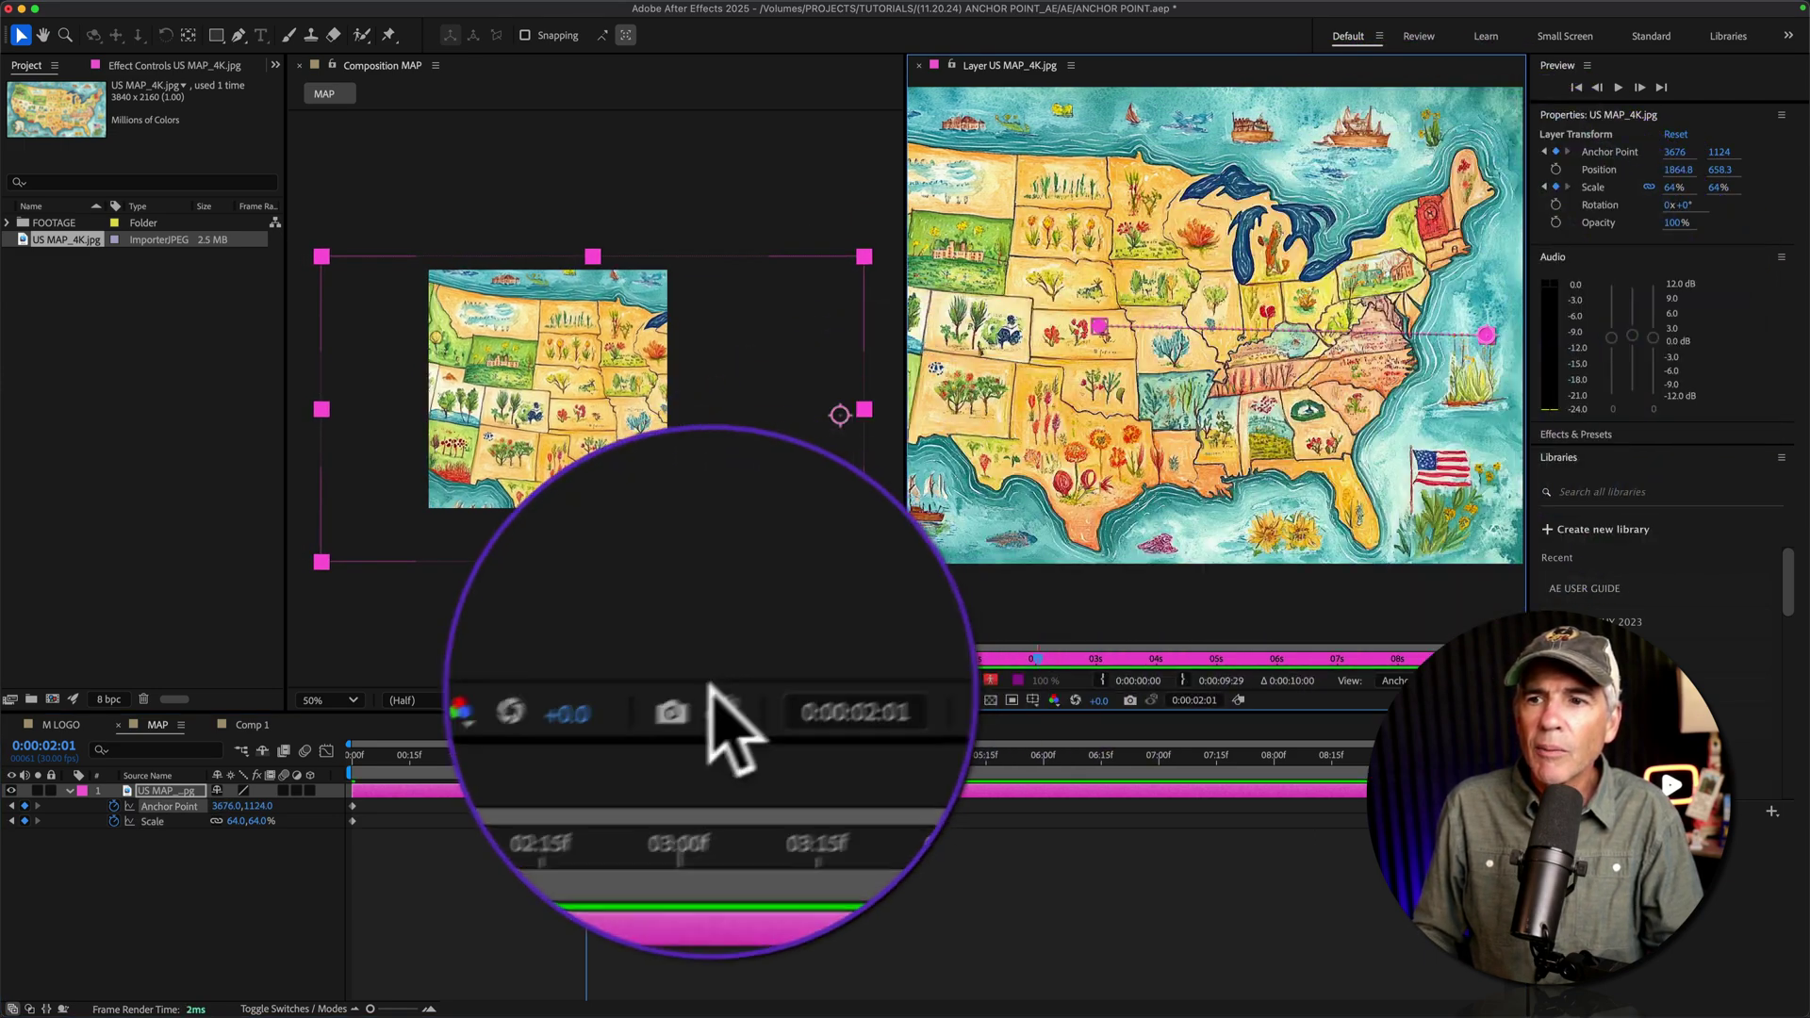
left_click_drag(585, 755, 625, 792)
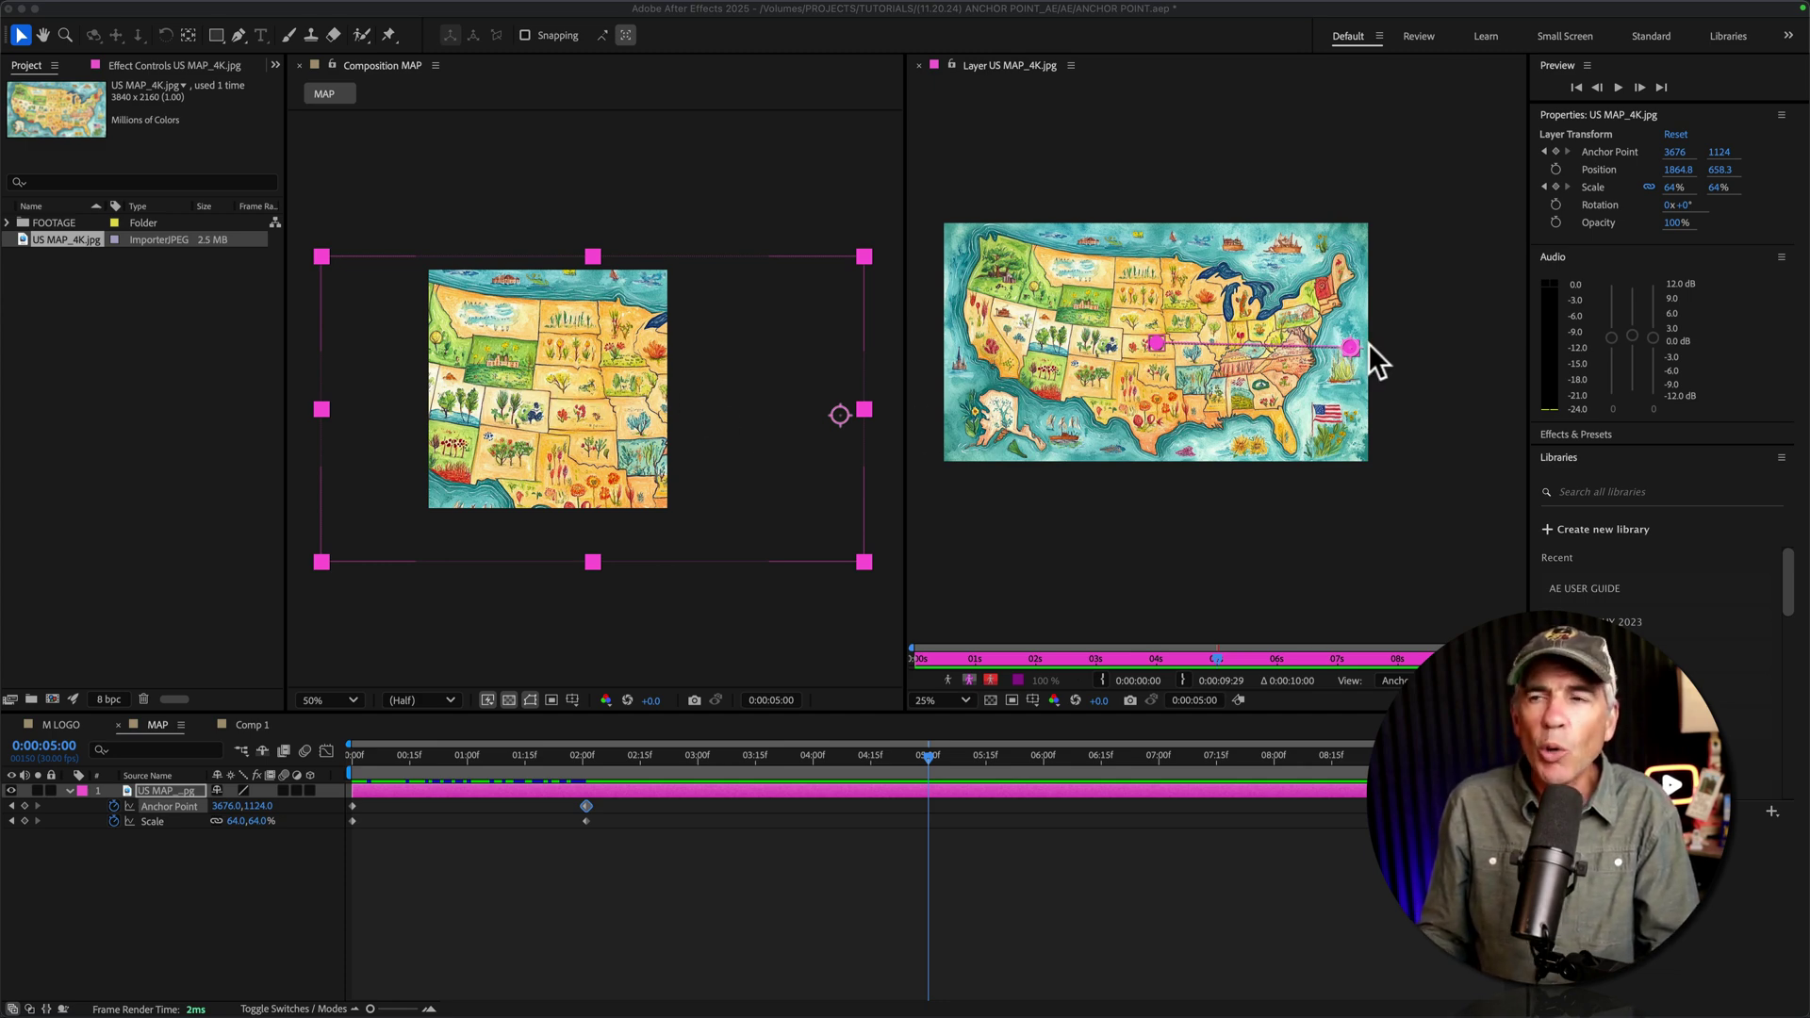
At 5:00, frame the Great Lakes and Northeast coast with Anchor Point 4816, 948 and Scale 78%
key("period")
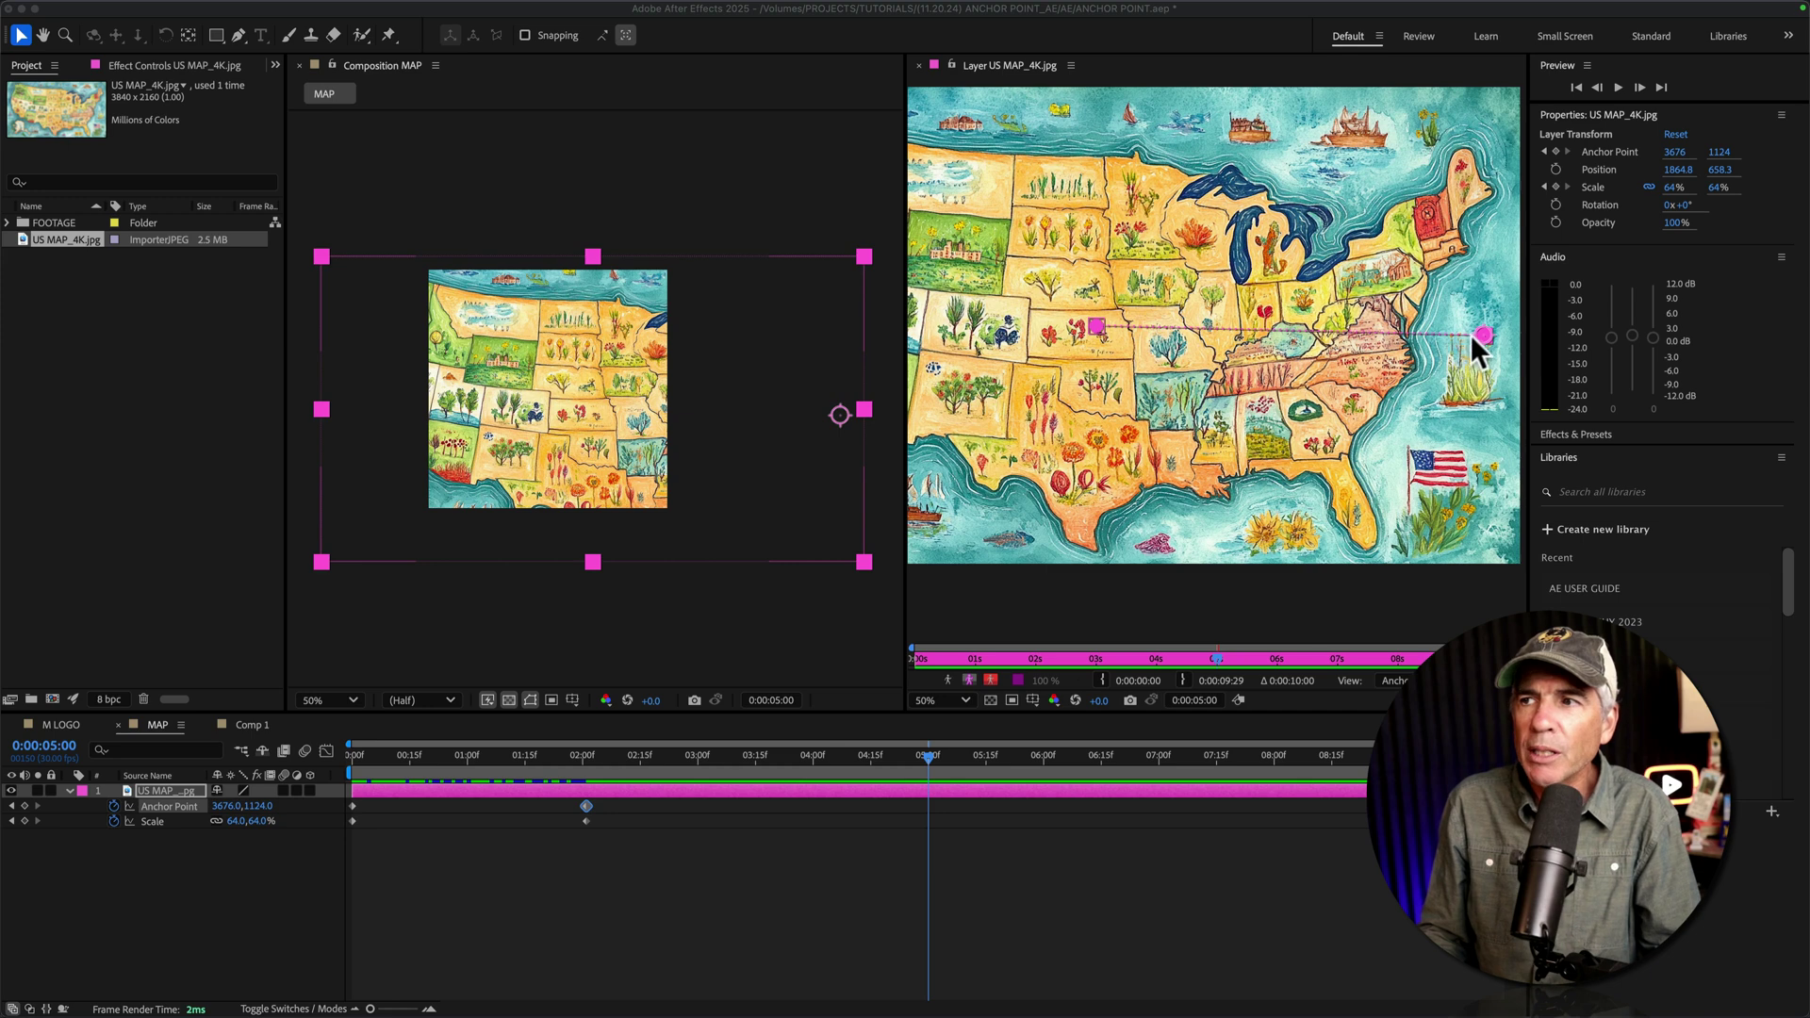
left_click_drag(1479, 332, 1809, 362)
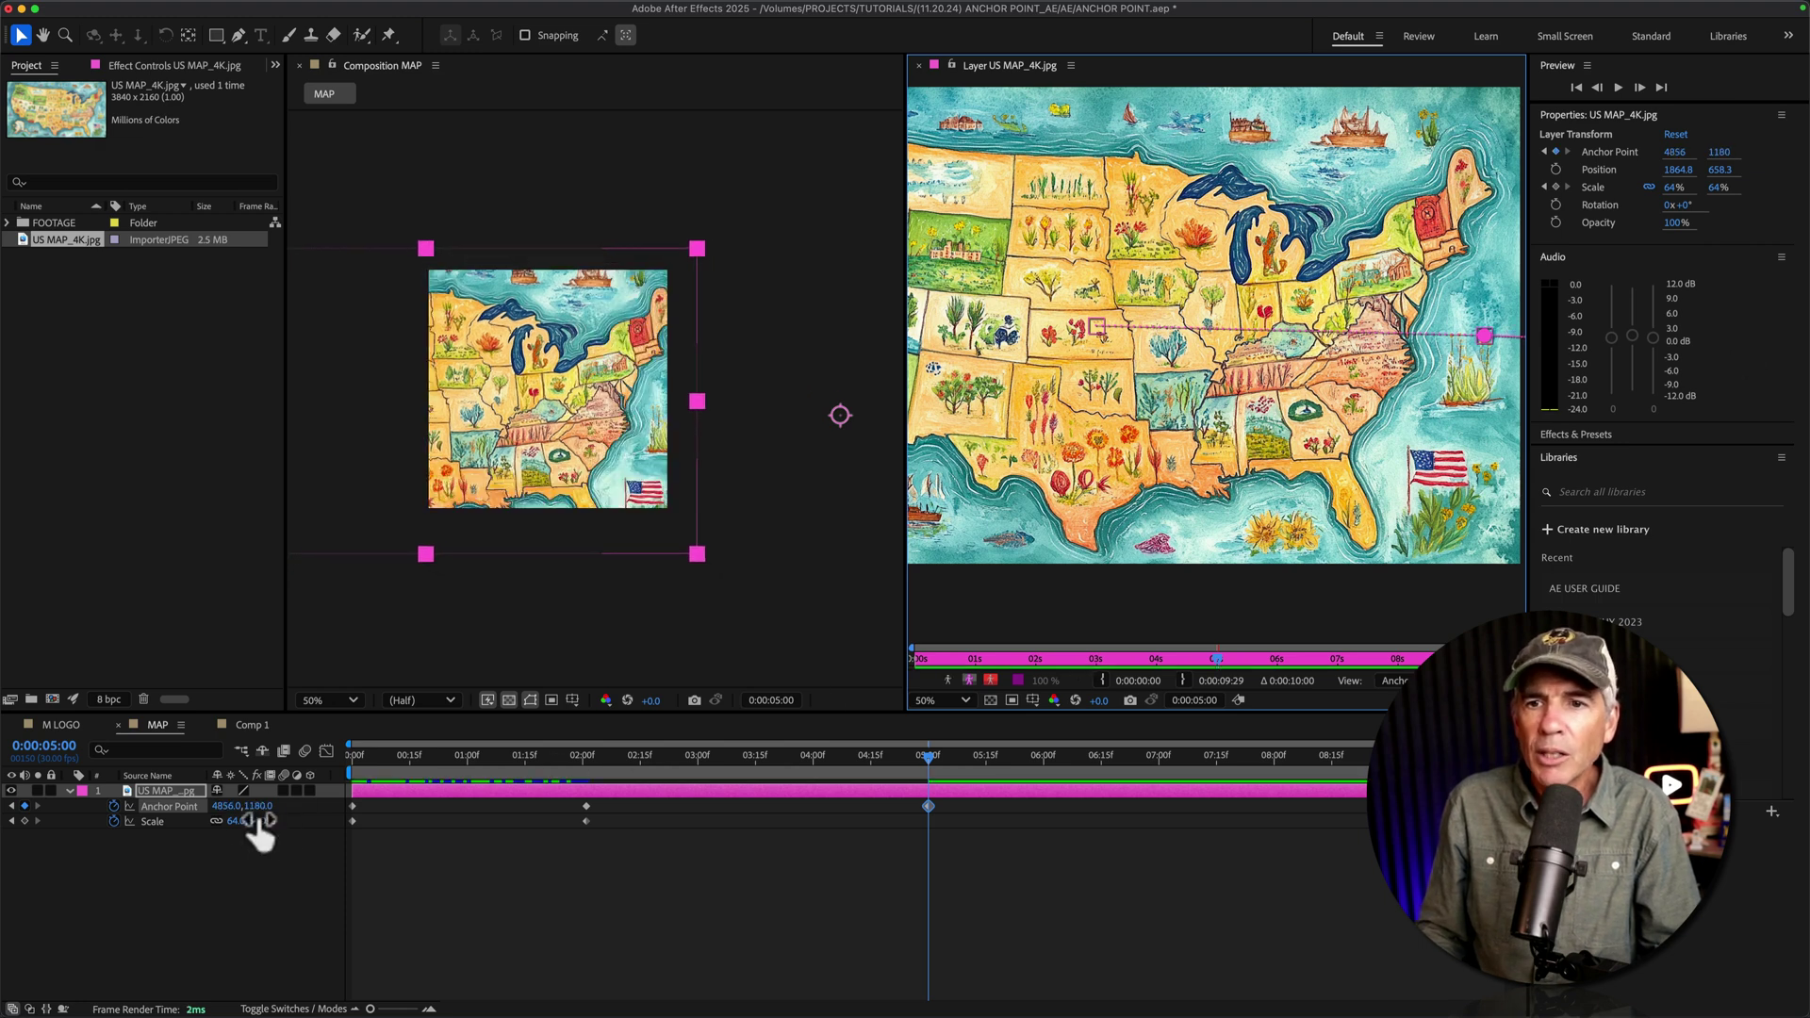
left_click_drag(241, 824, 254, 823)
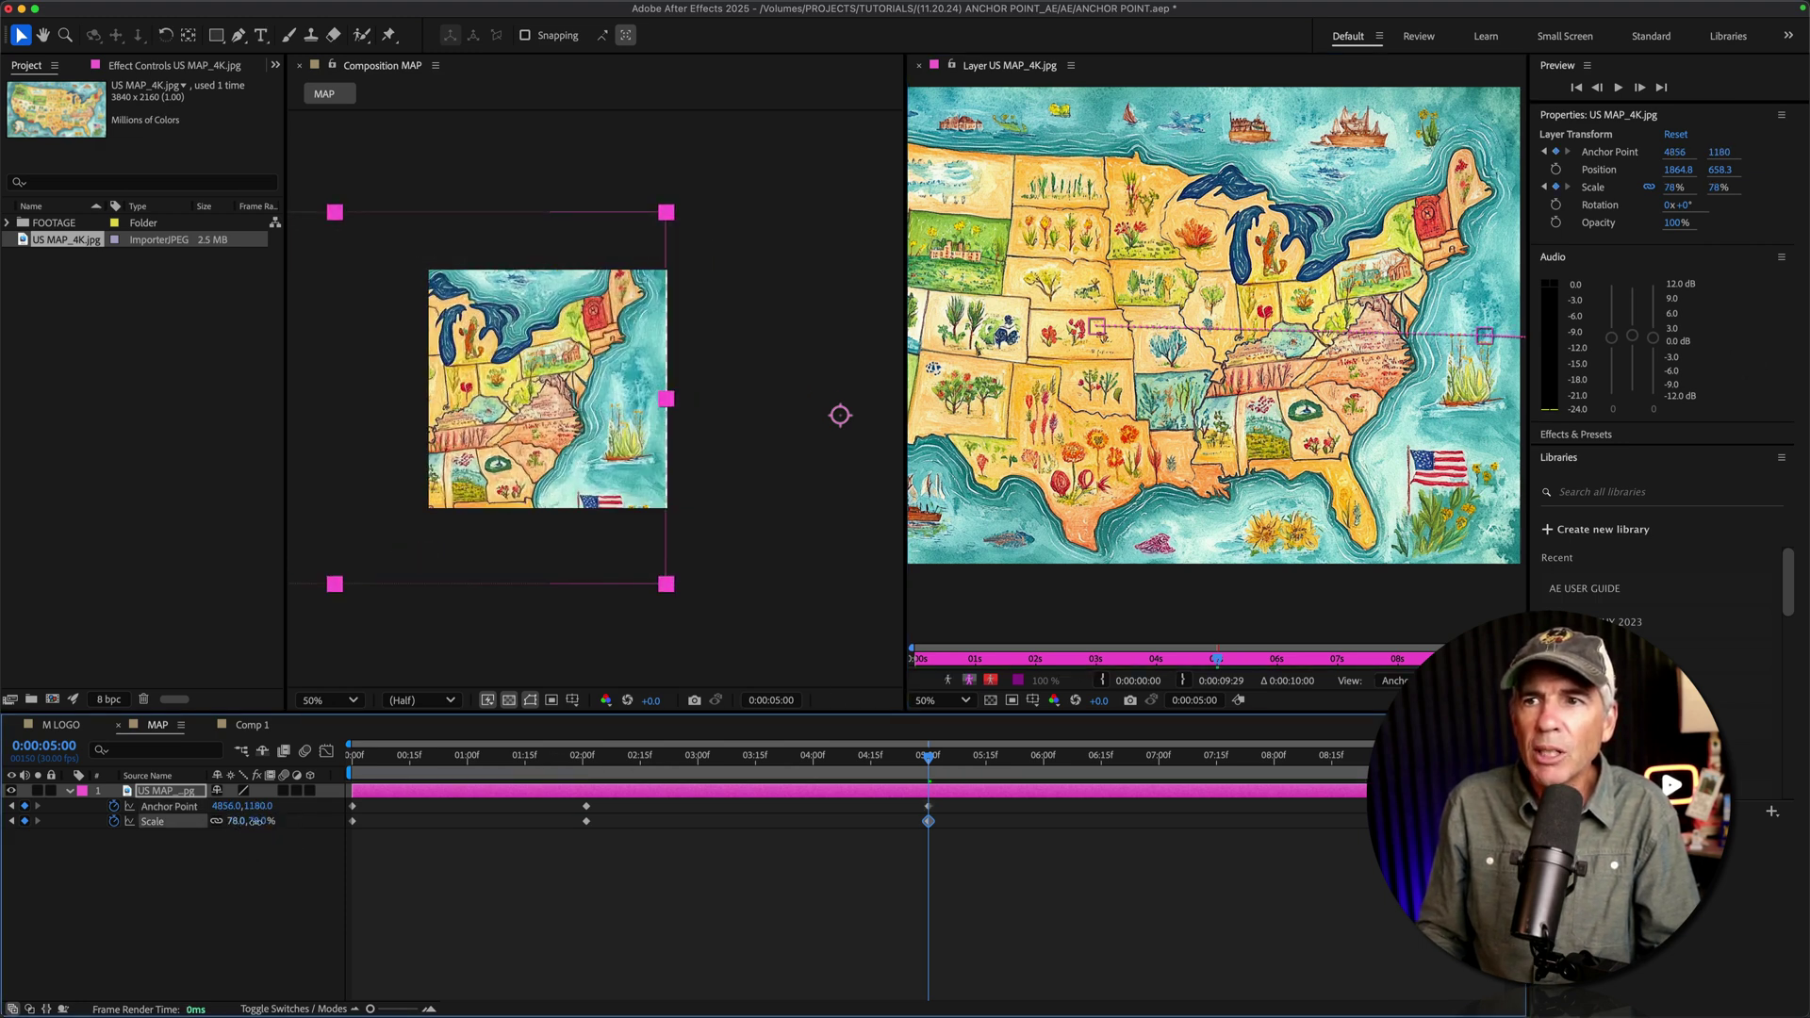
key("comma")
mouse_move(1483, 356)
left_mouse_down()
mouse_move(1493, 345)
mouse_move(1464, 343)
left_mouse_up()
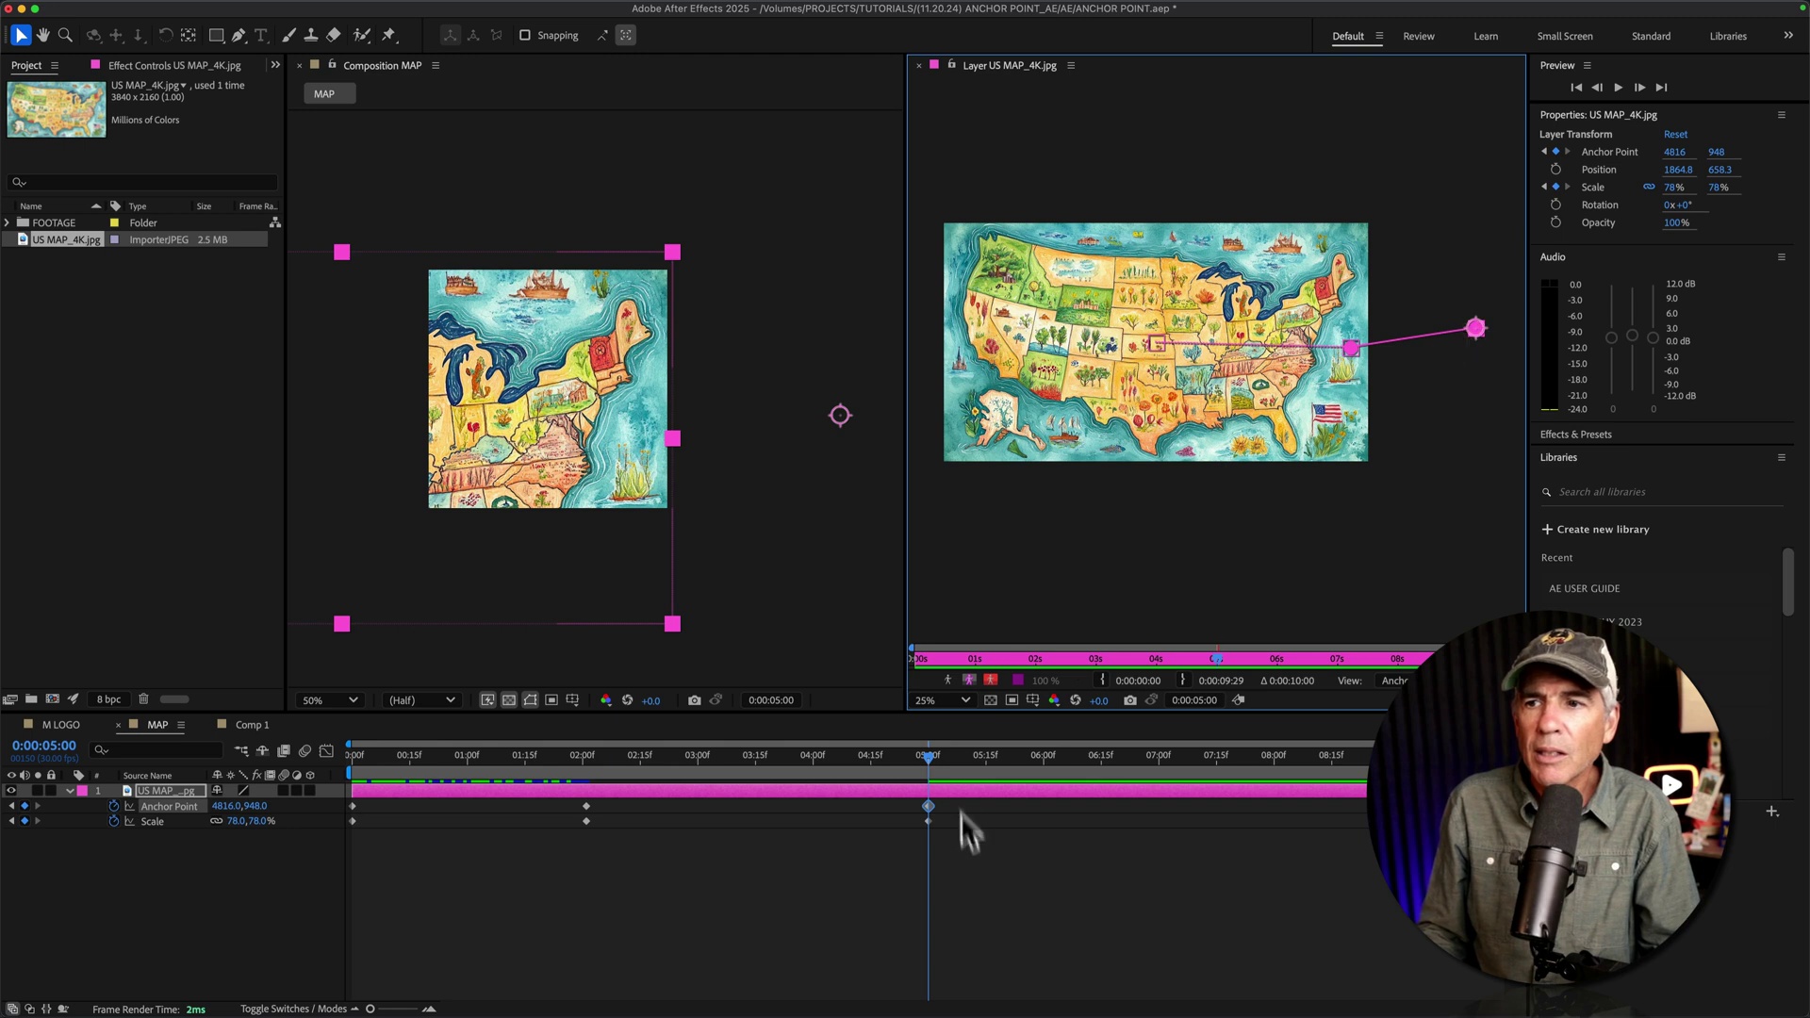
At 8:02, frame Florida and the Southeast coast with Scale 115%, then return to 0:00
left_click_drag(928, 754, 1053, 760)
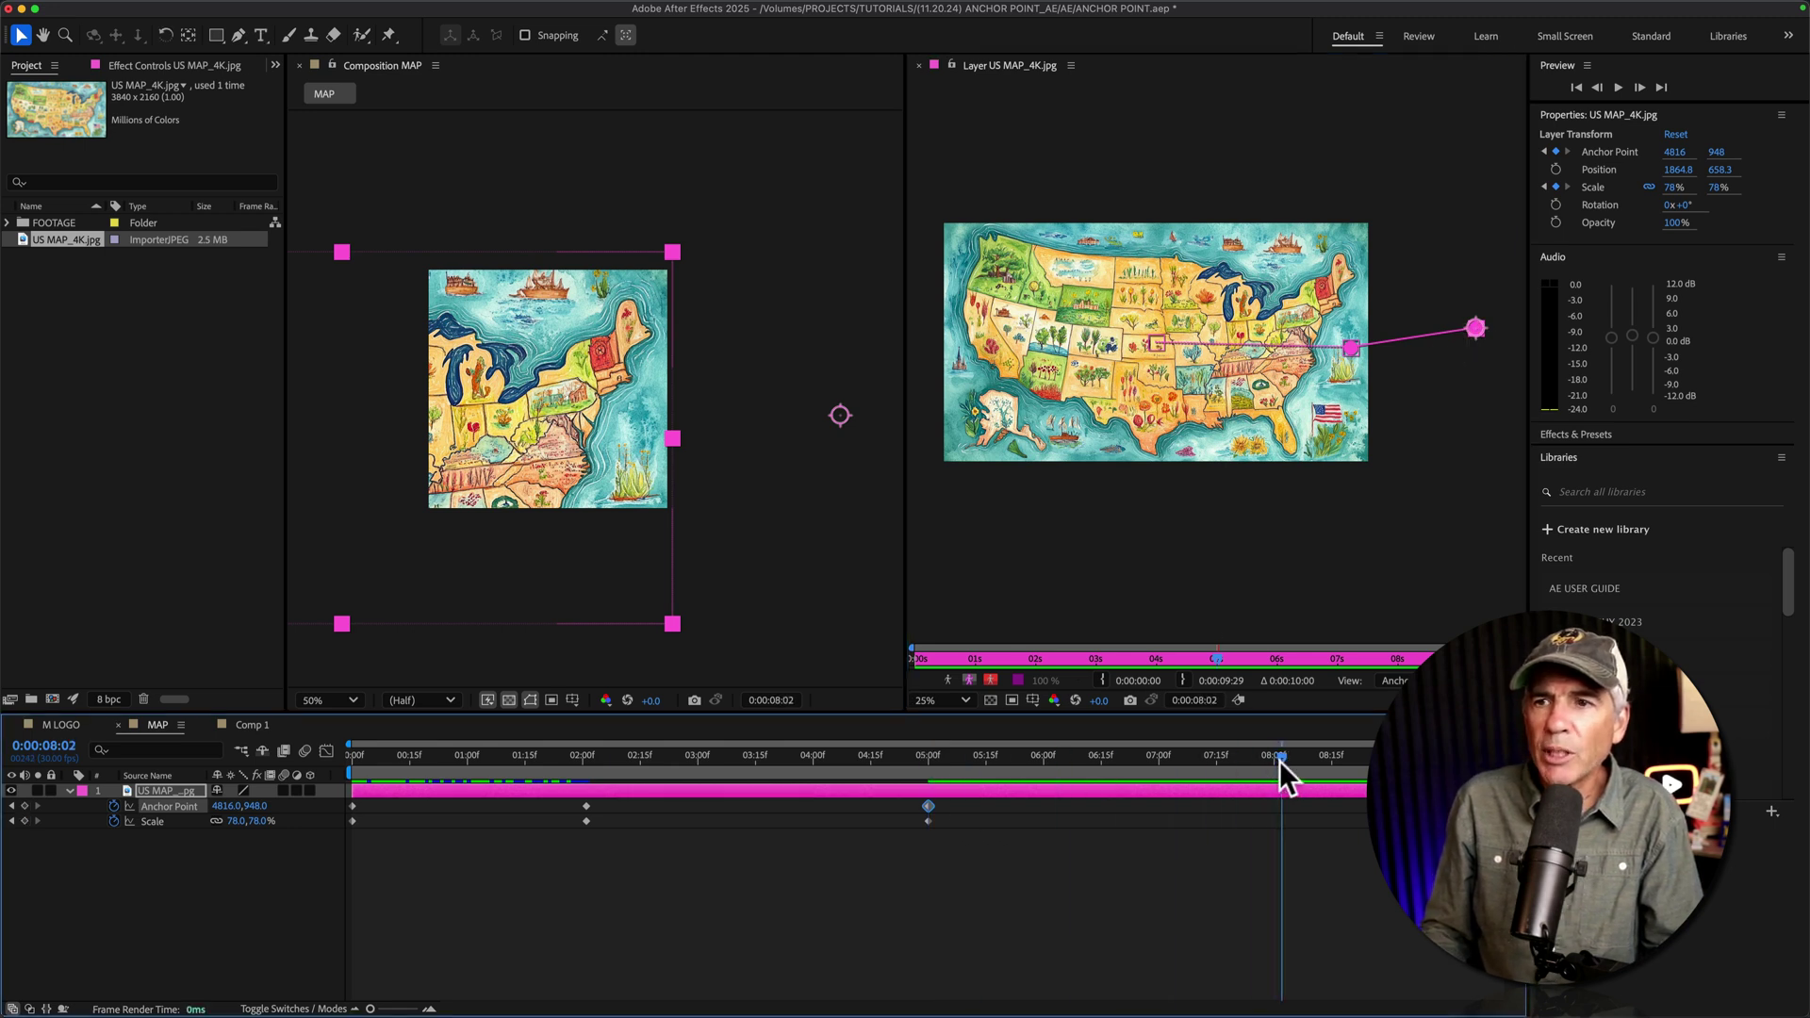
left_click_drag(1480, 328, 1480, 356)
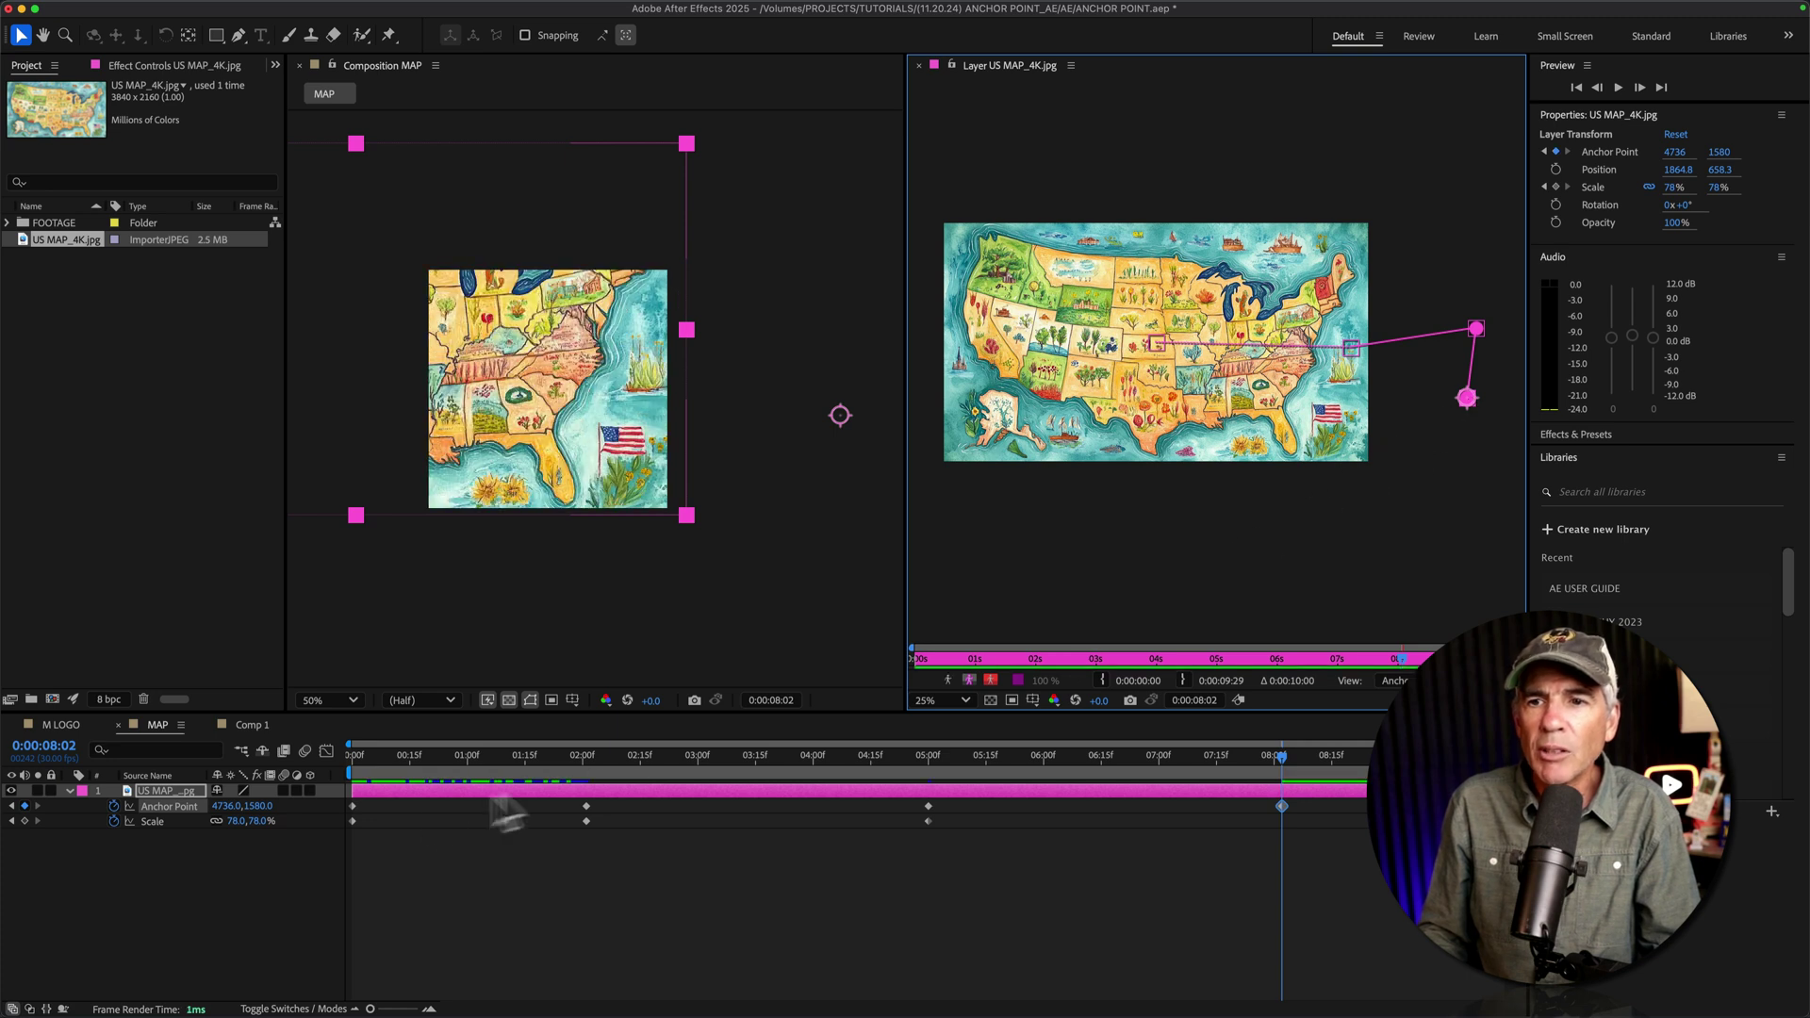
left_click_drag(241, 823, 283, 825)
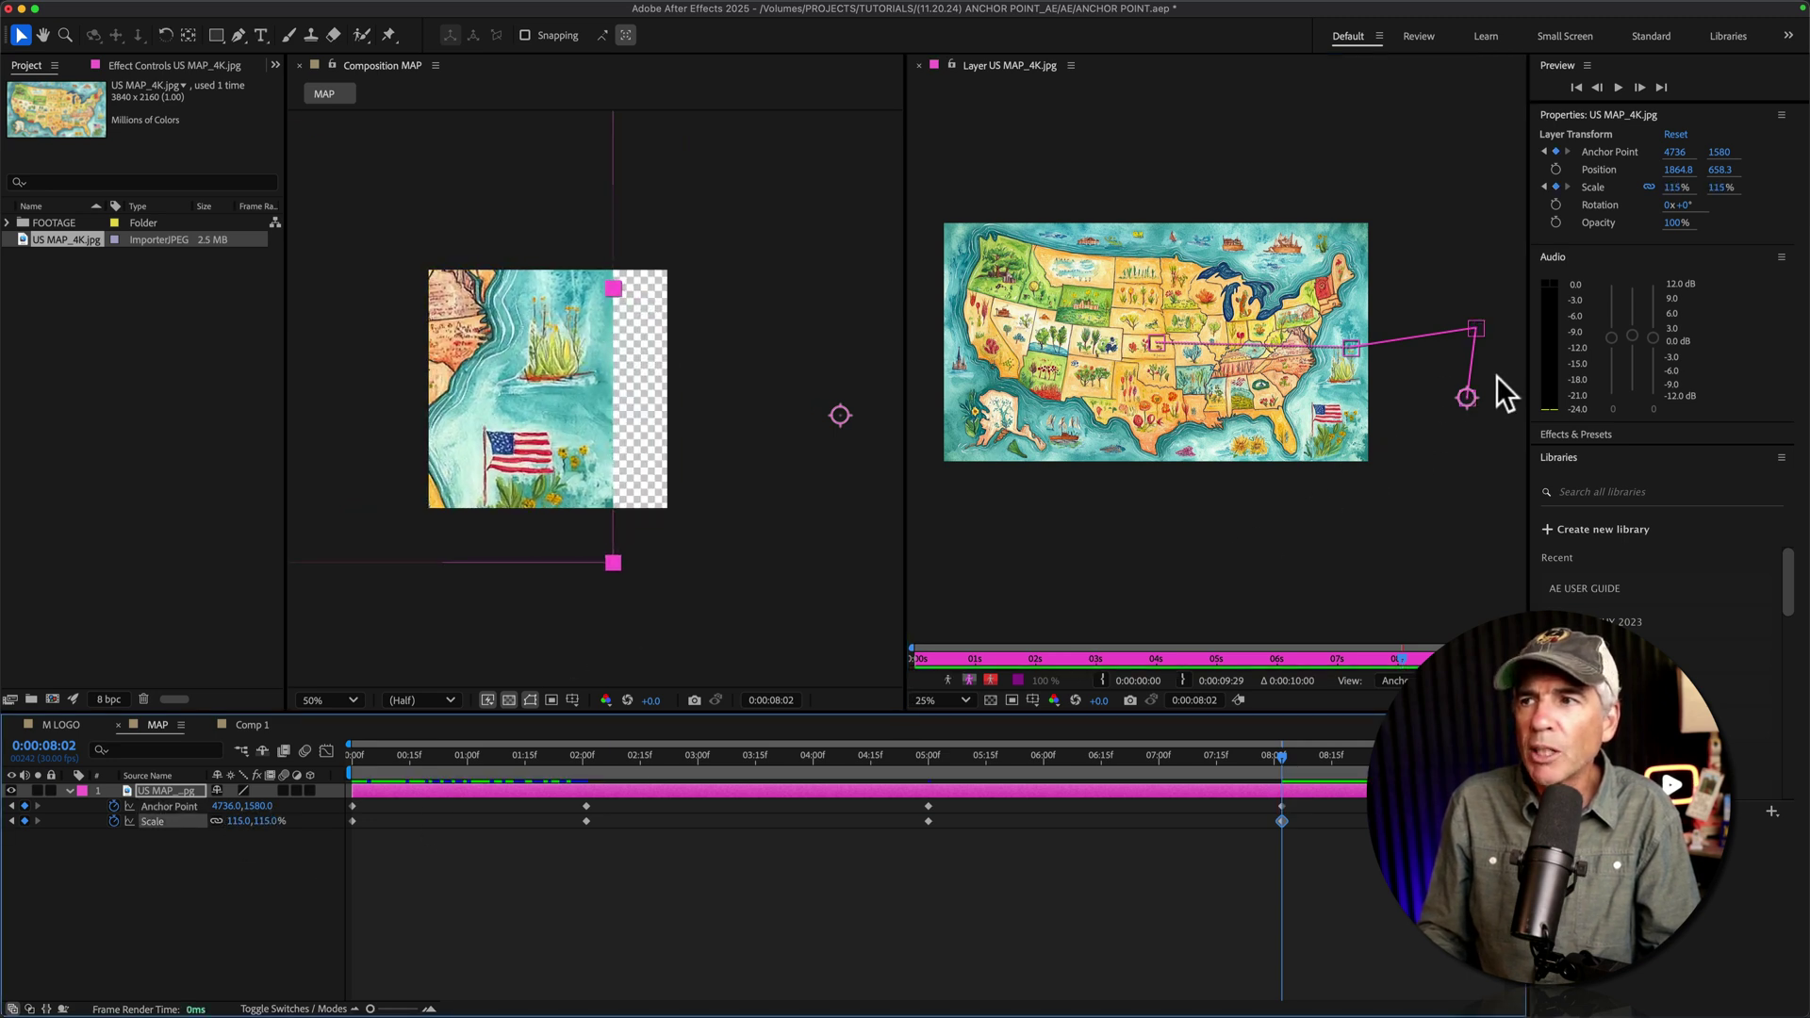
left_click_drag(1466, 400, 1423, 414)
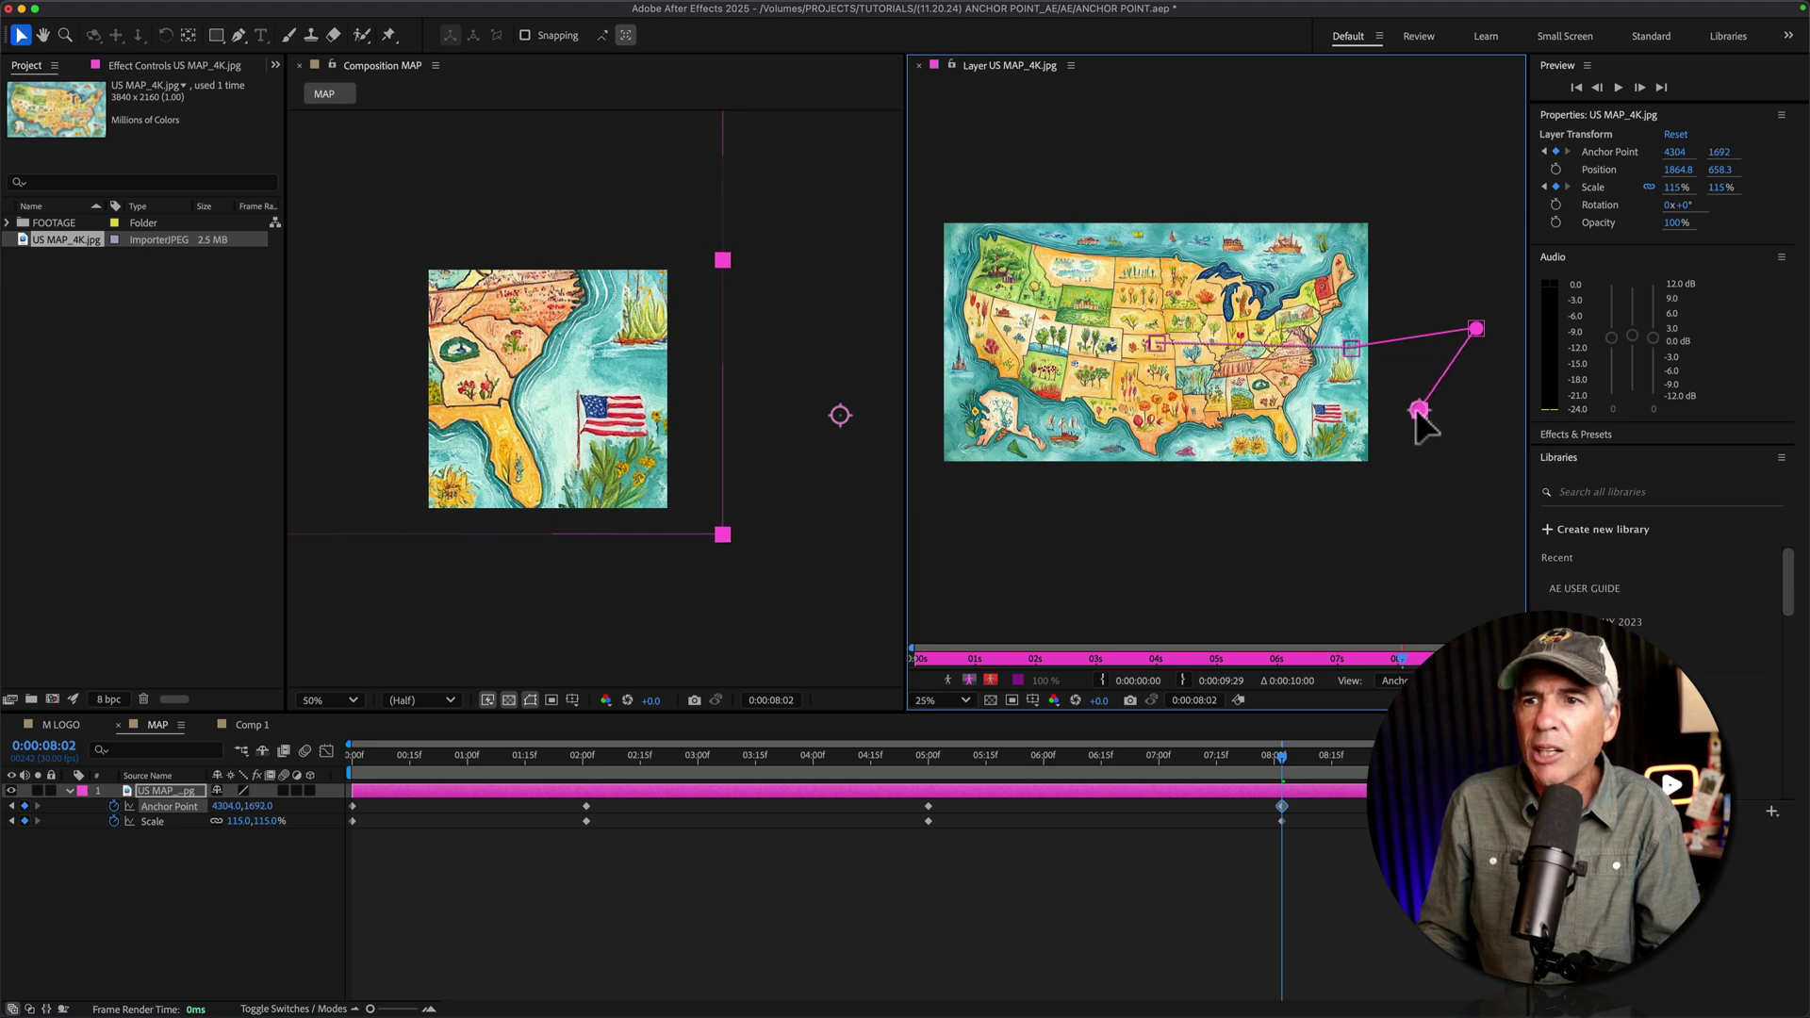
left_click_drag(1407, 413, 1398, 421)
left_click_drag(1279, 756, 275, 732)
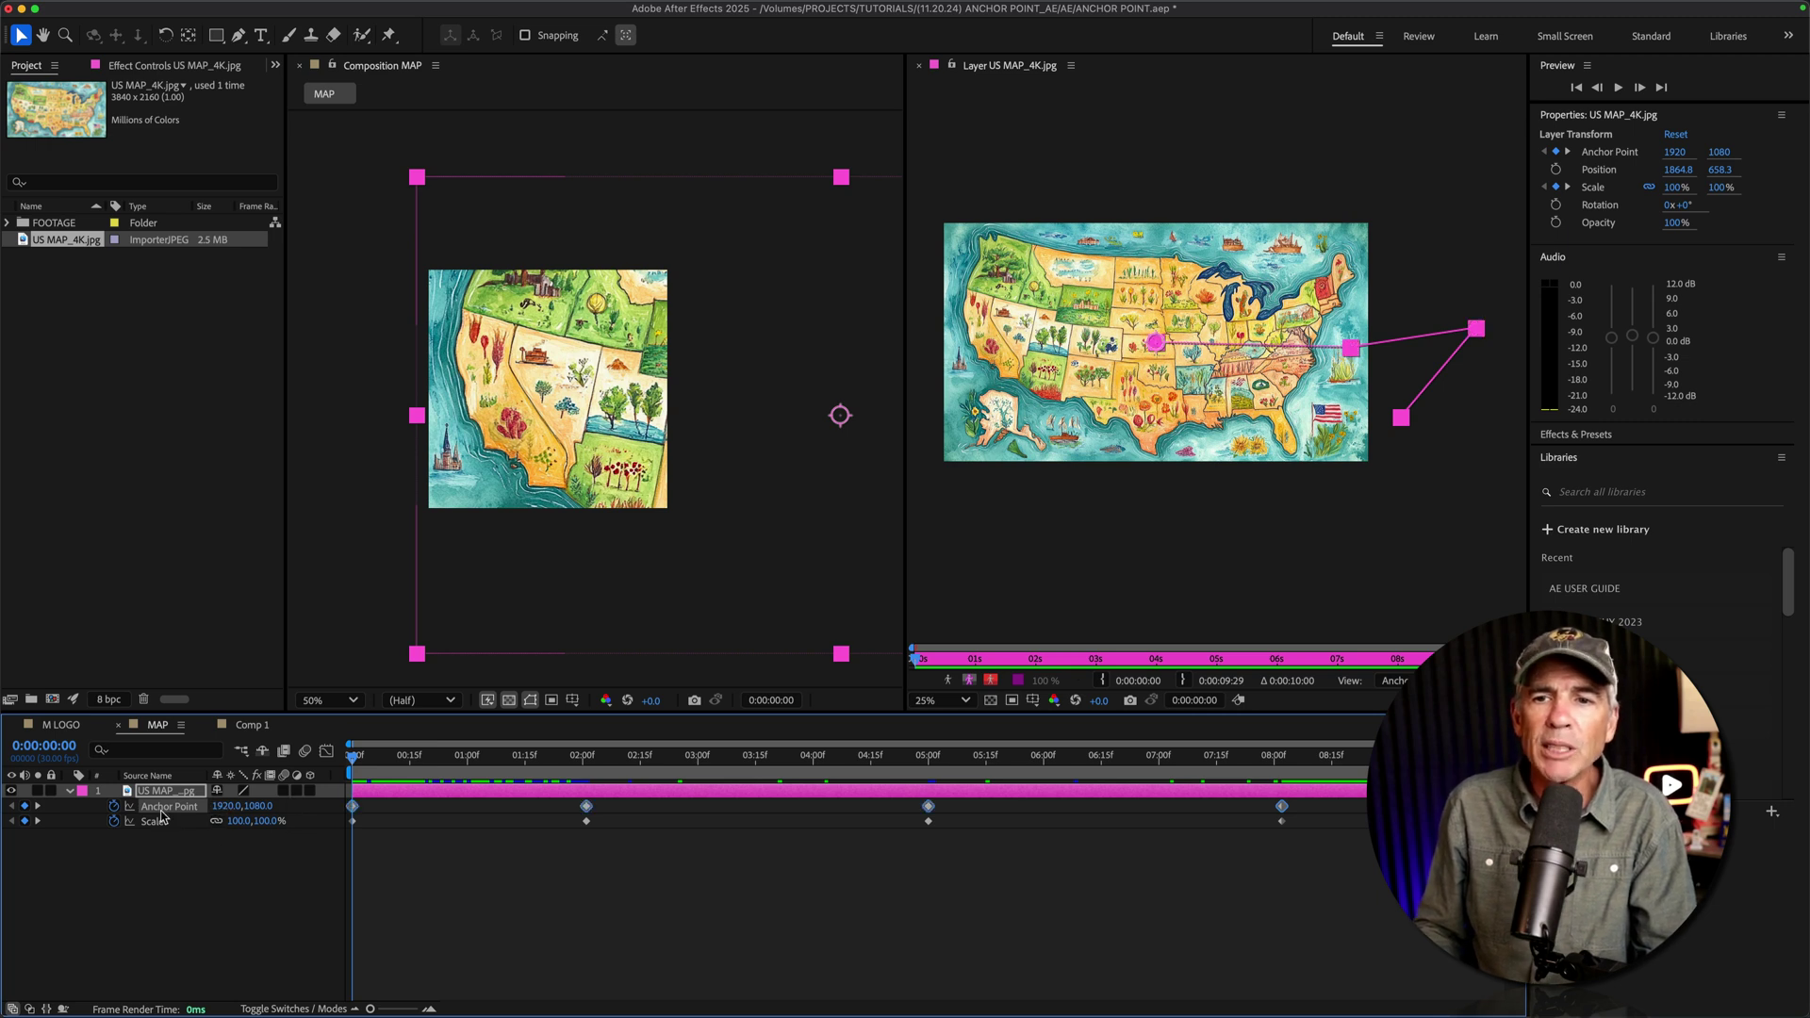
Apply Easy Ease (F9) to all Anchor Point and Scale keyframes, then deselect and preview the pan
key("shift")
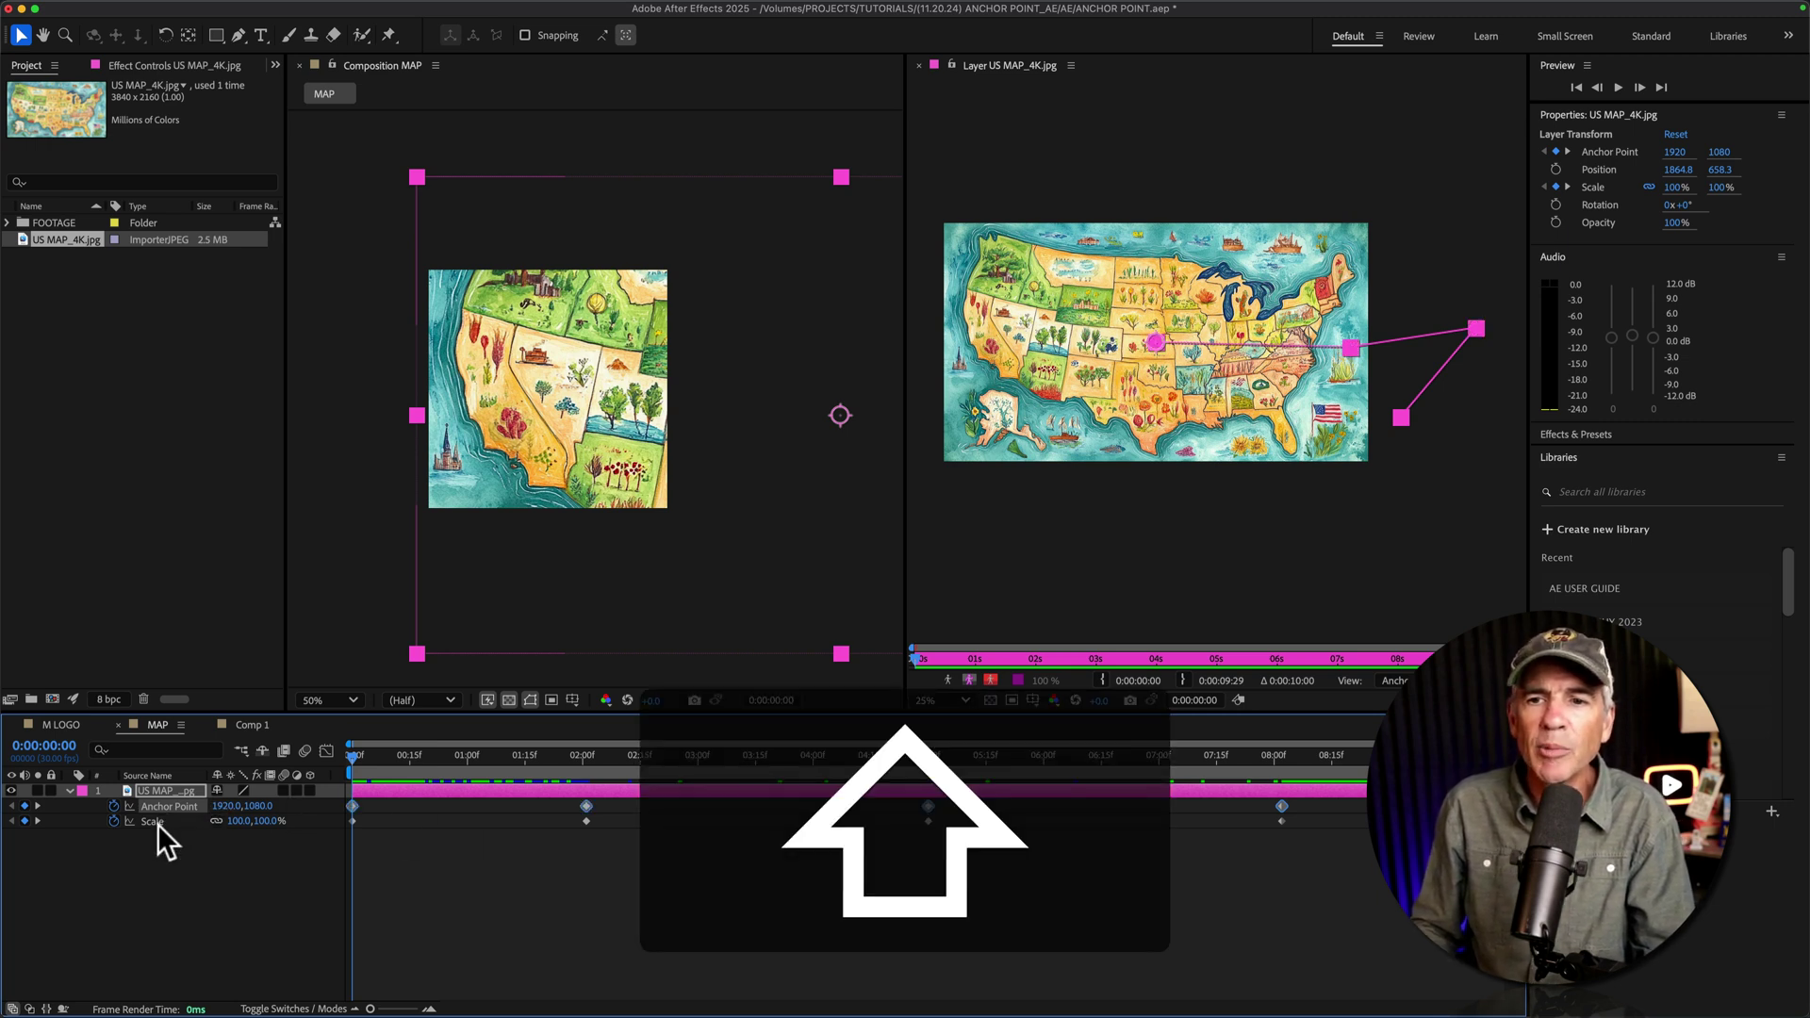
left_click(157, 822, "shift")
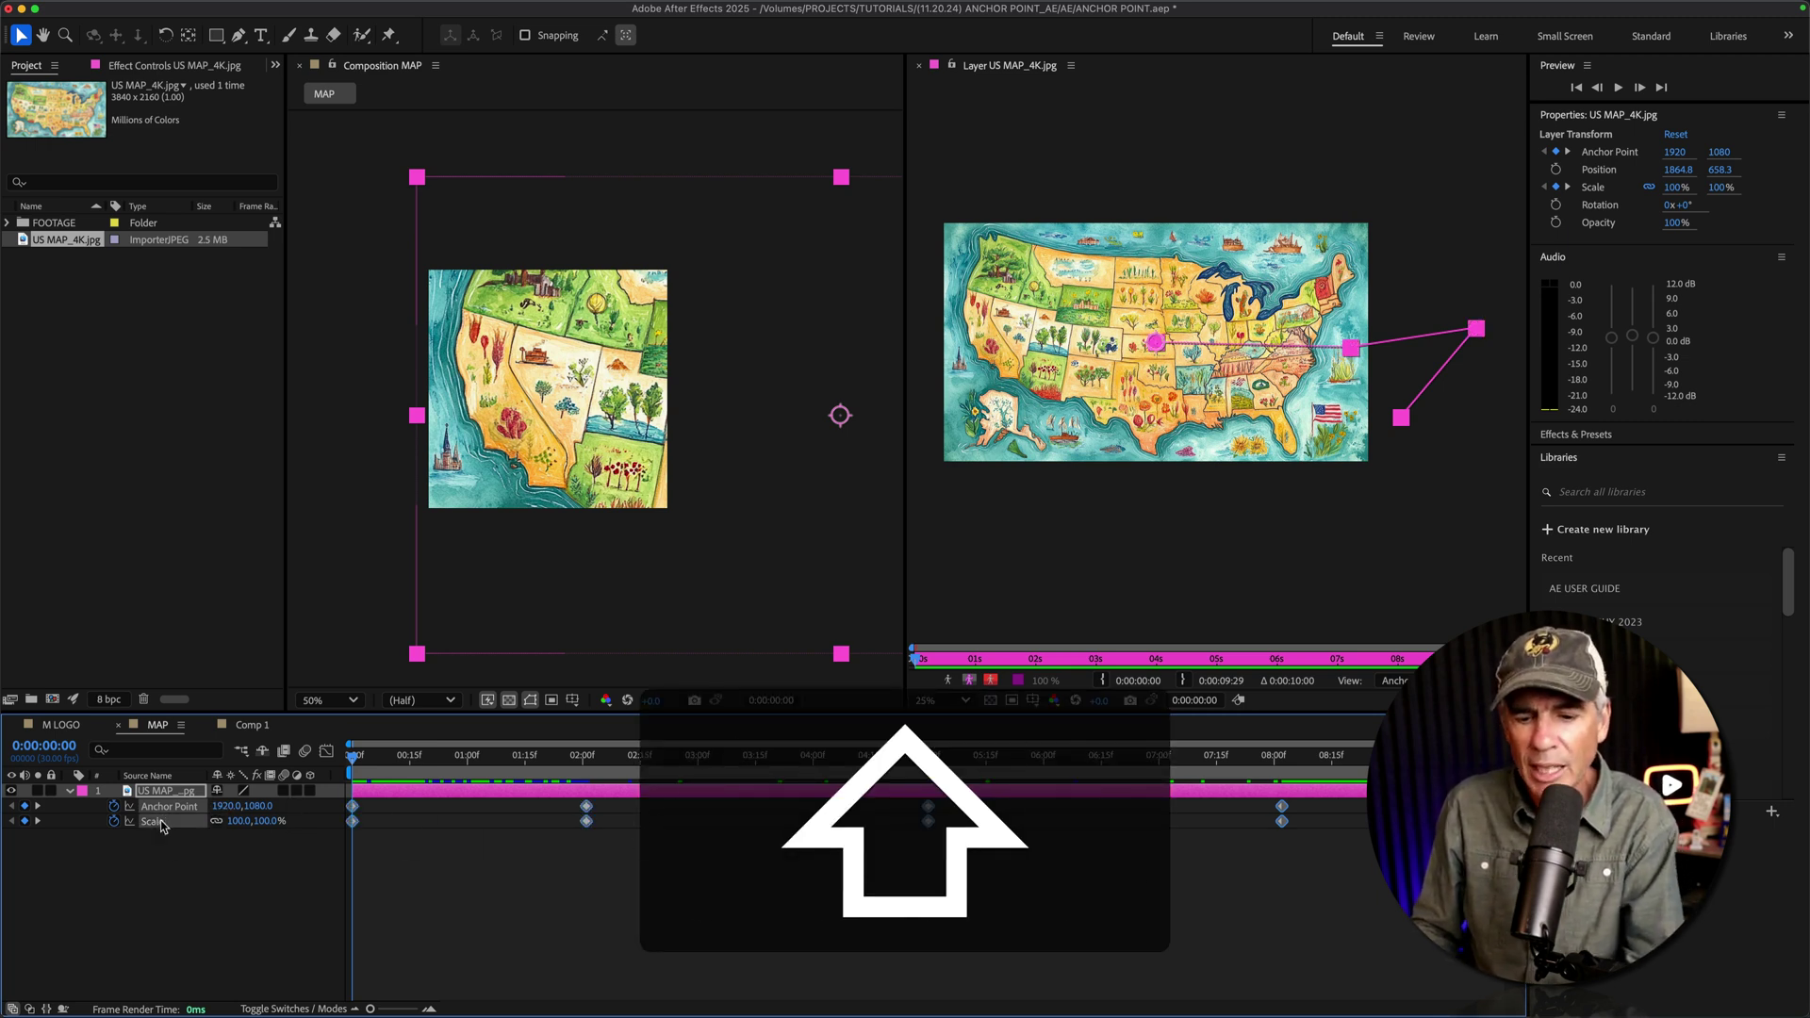
key("F9")
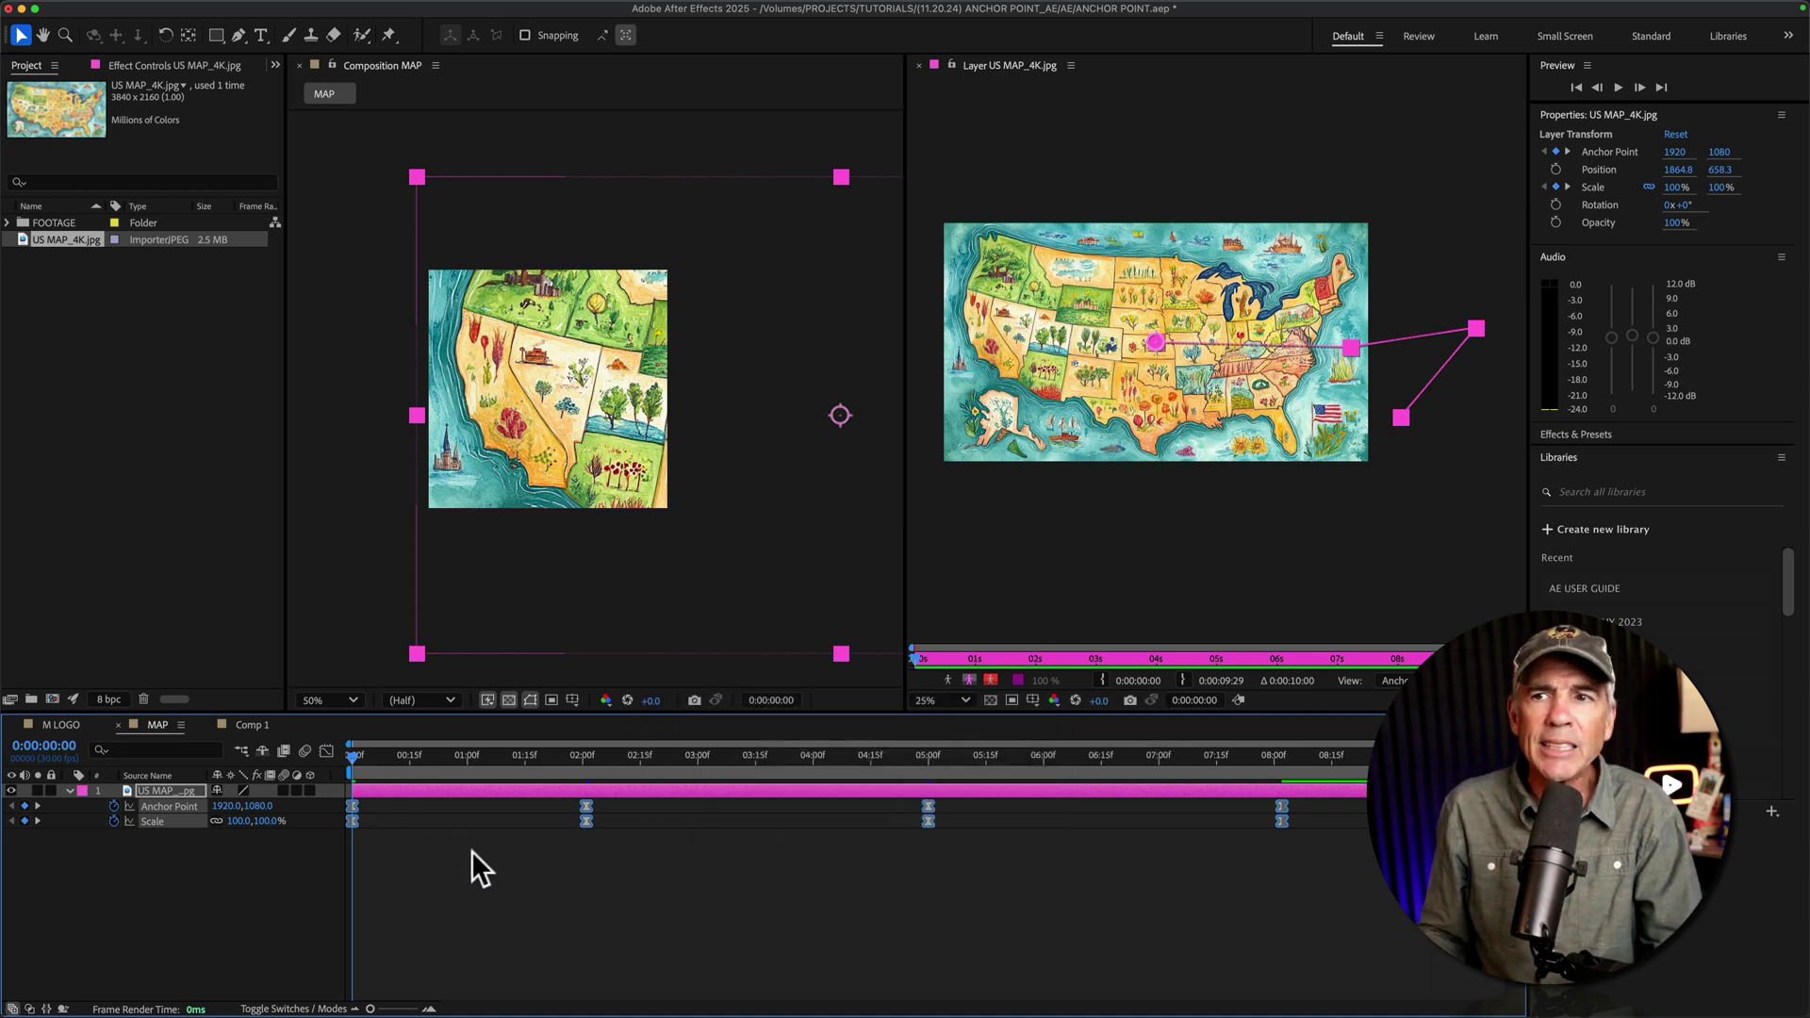
left_click(469, 857)
key("space")
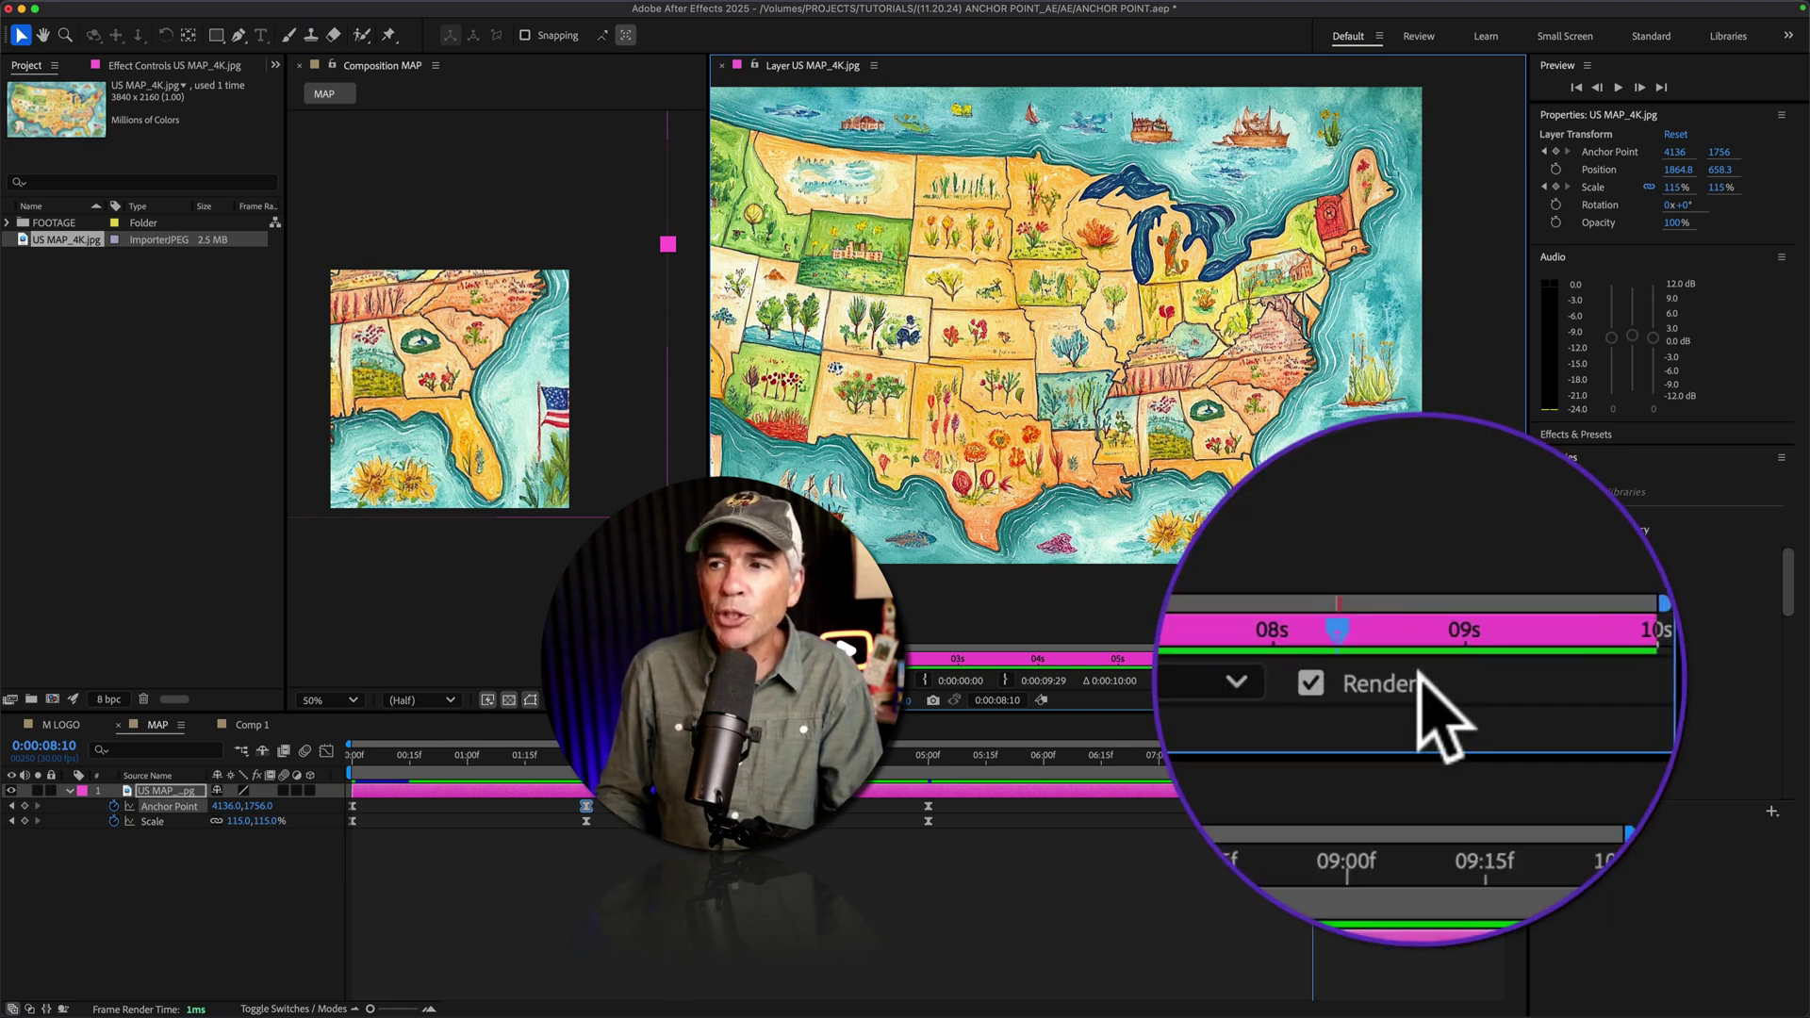
Show the Anchor Point Path and convert its vertex into a curve arcing up over Maine
left_click(1254, 681)
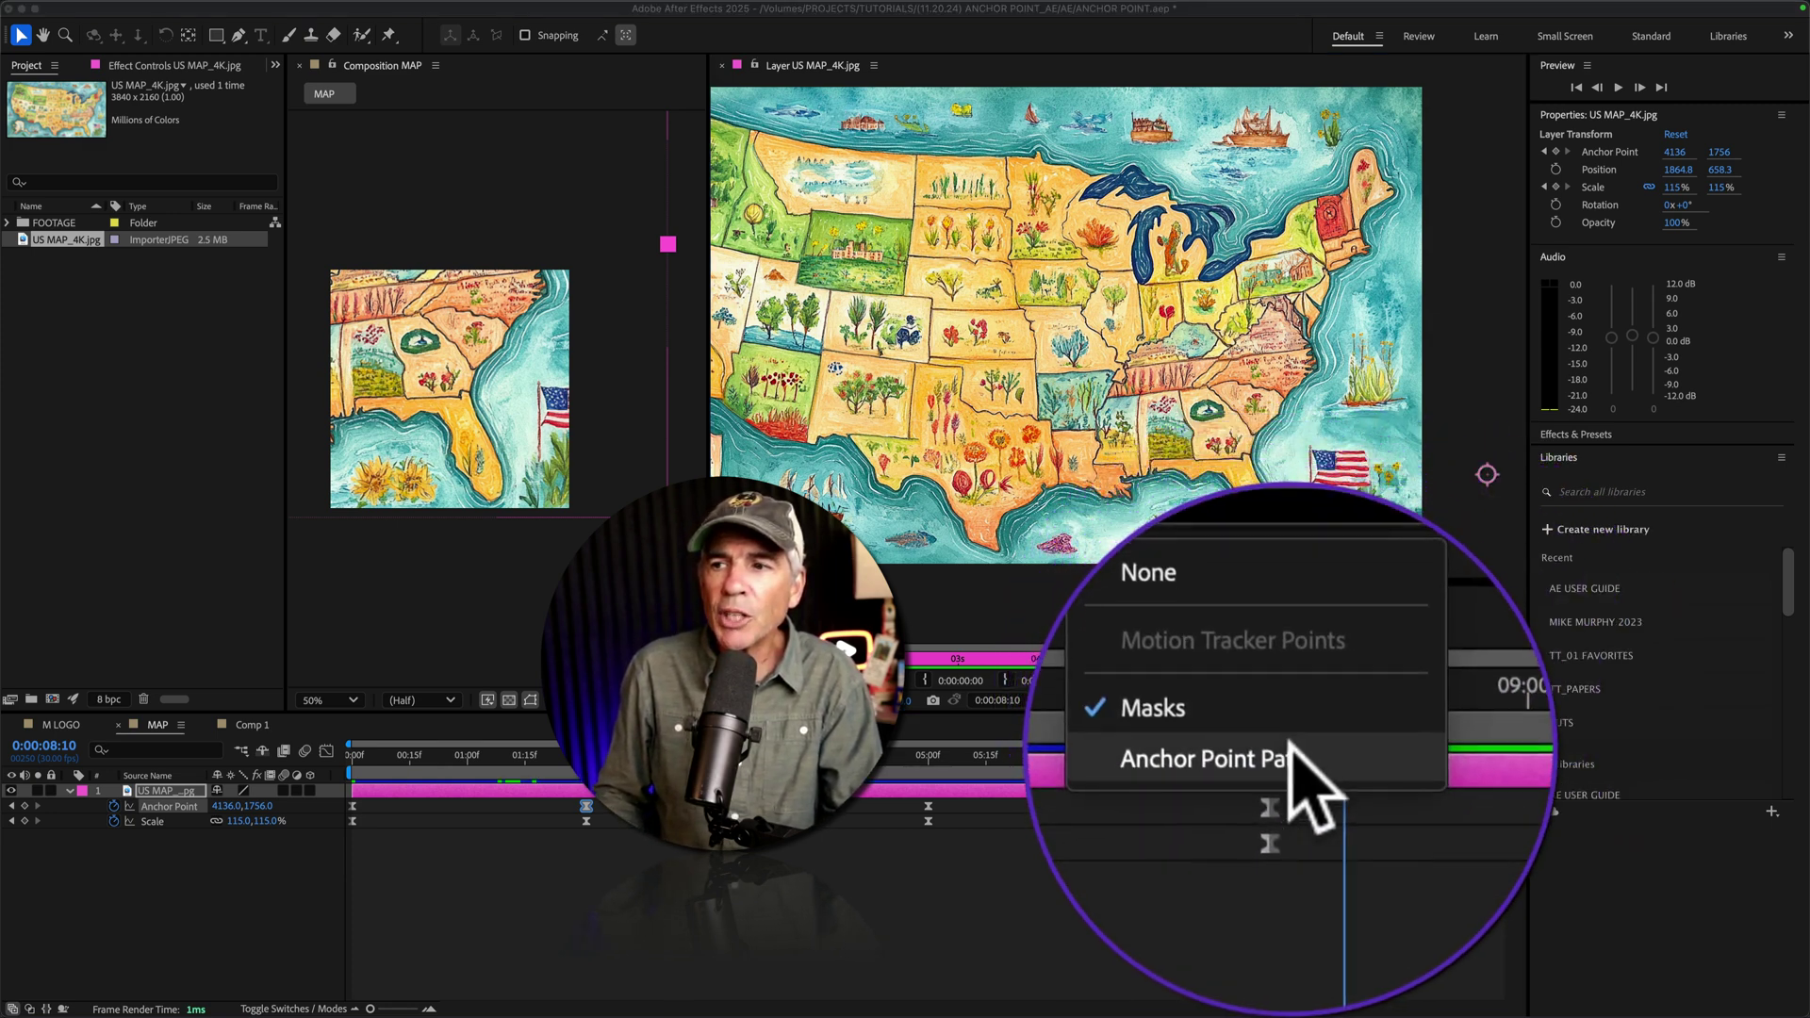
left_click(1277, 702)
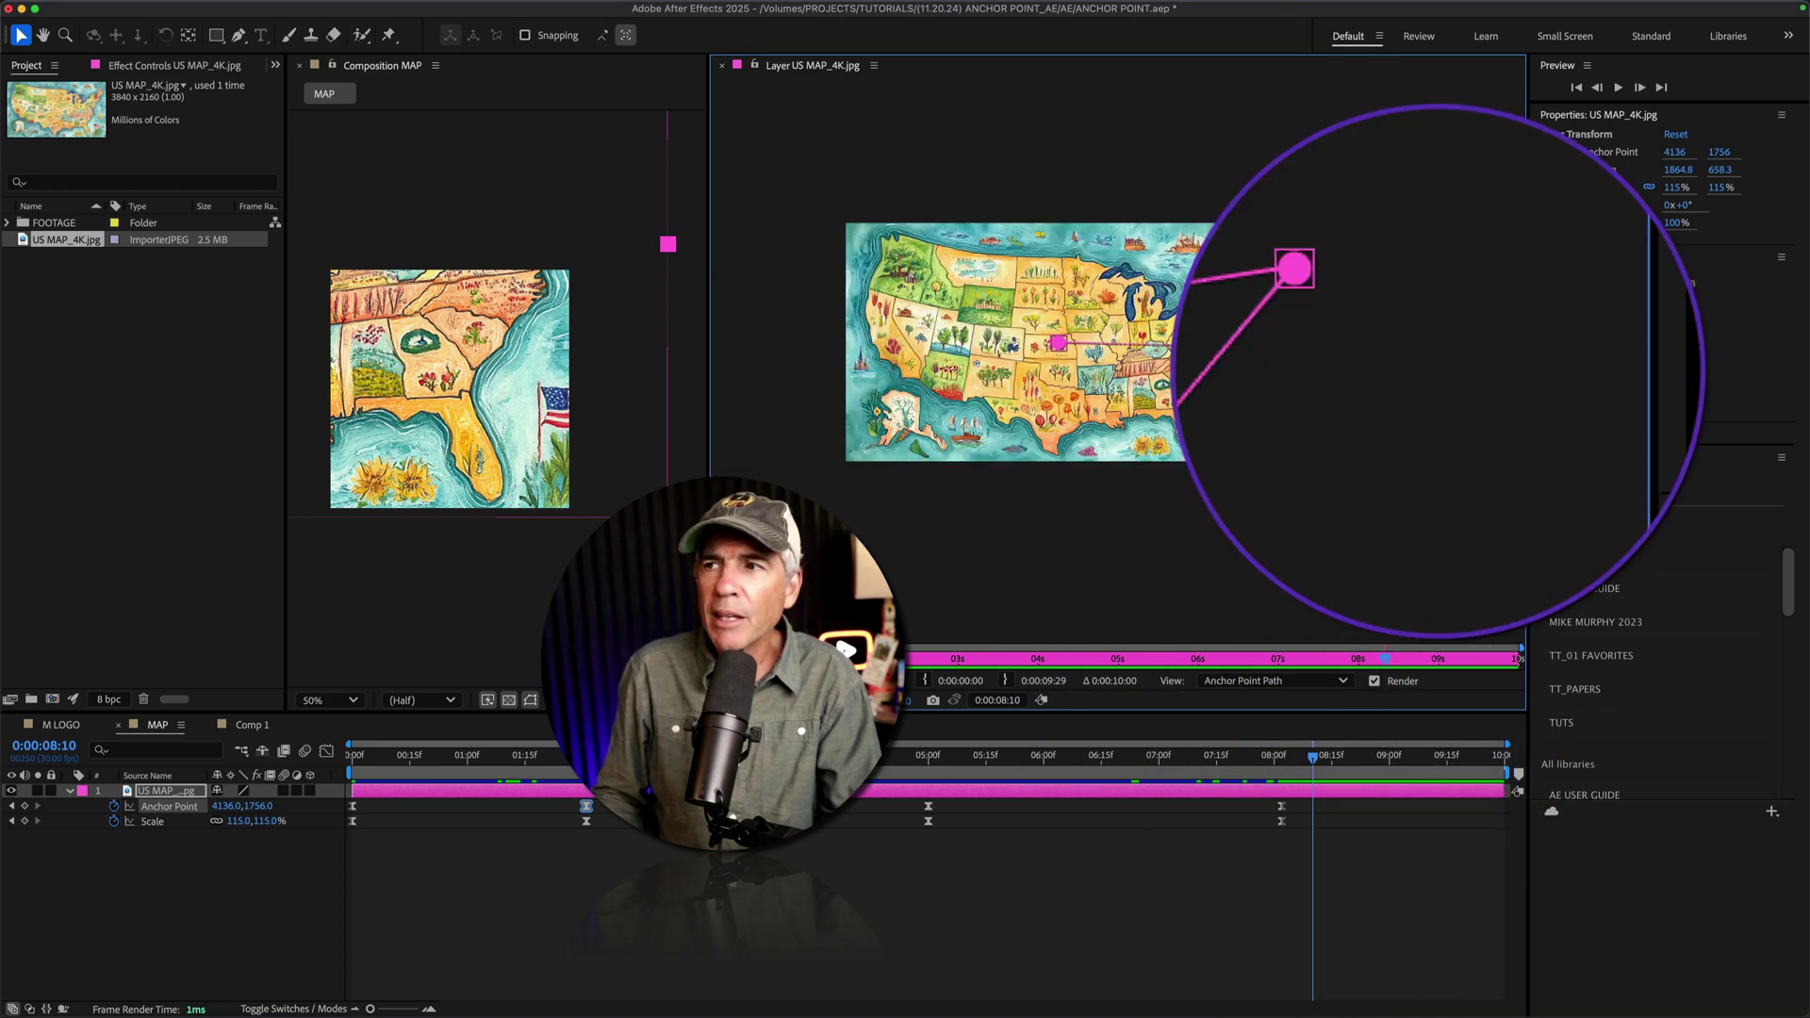
left_click(238, 35)
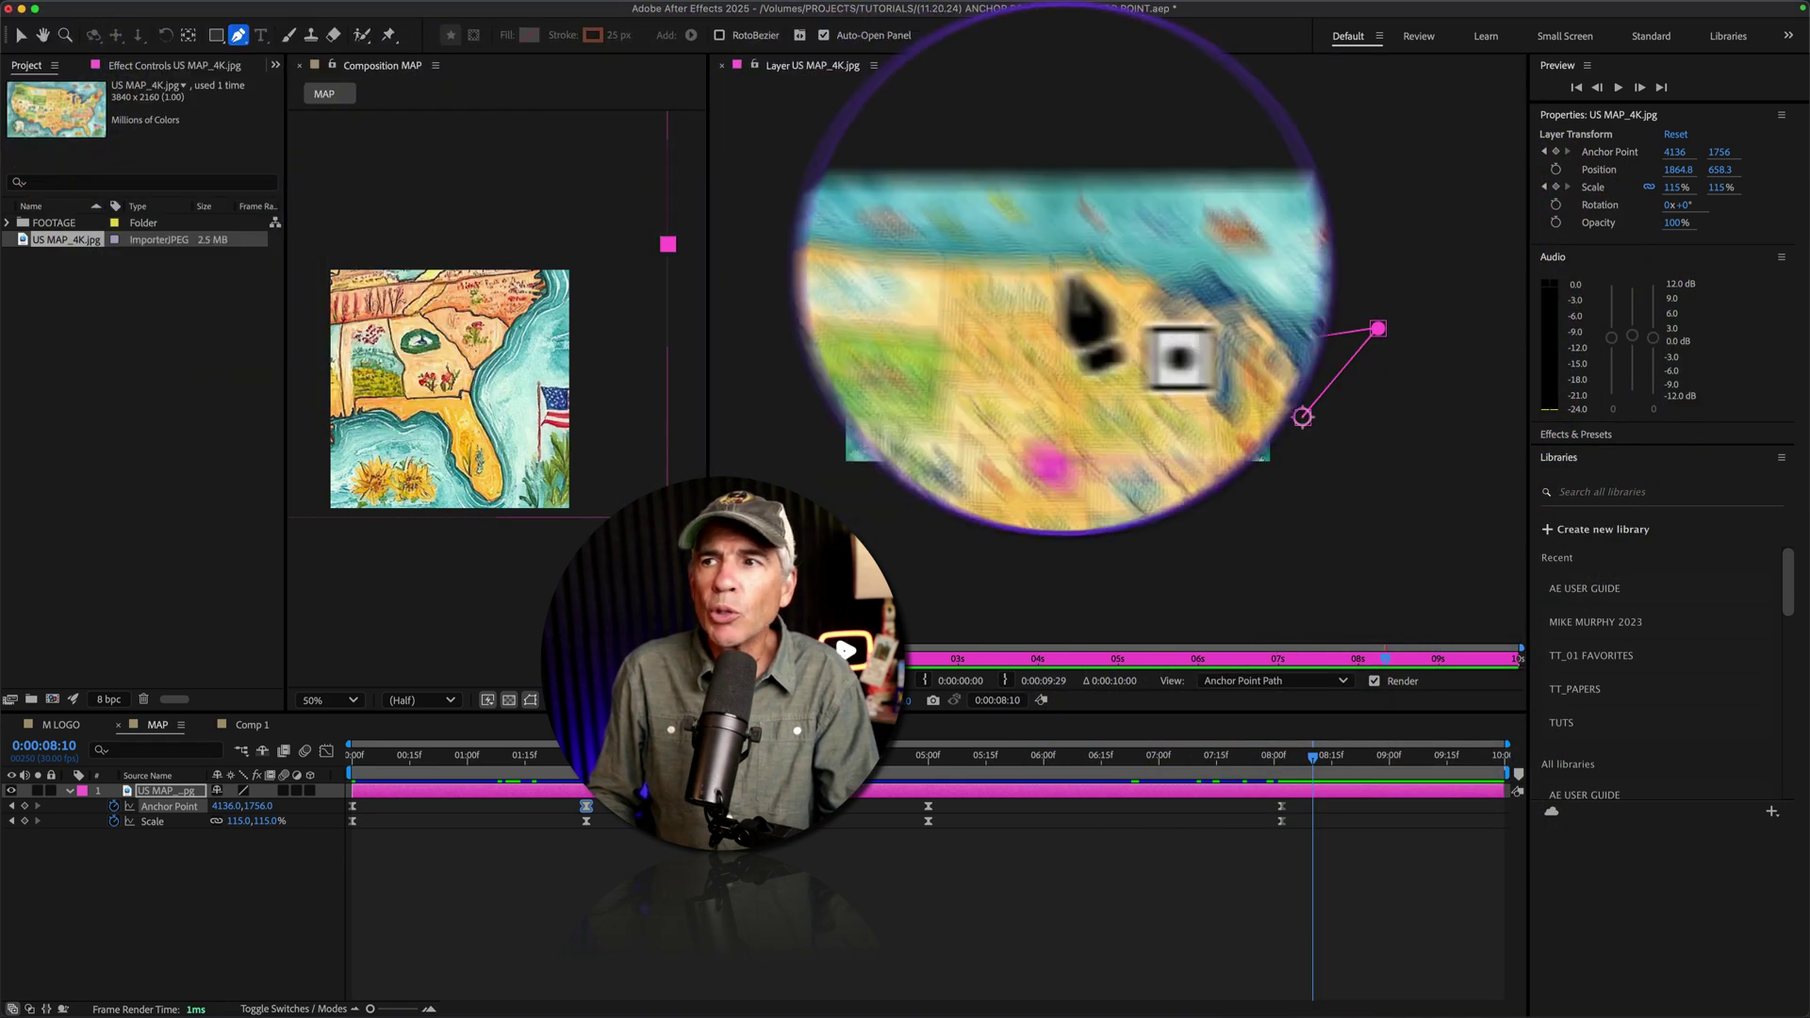
left_click(1261, 349)
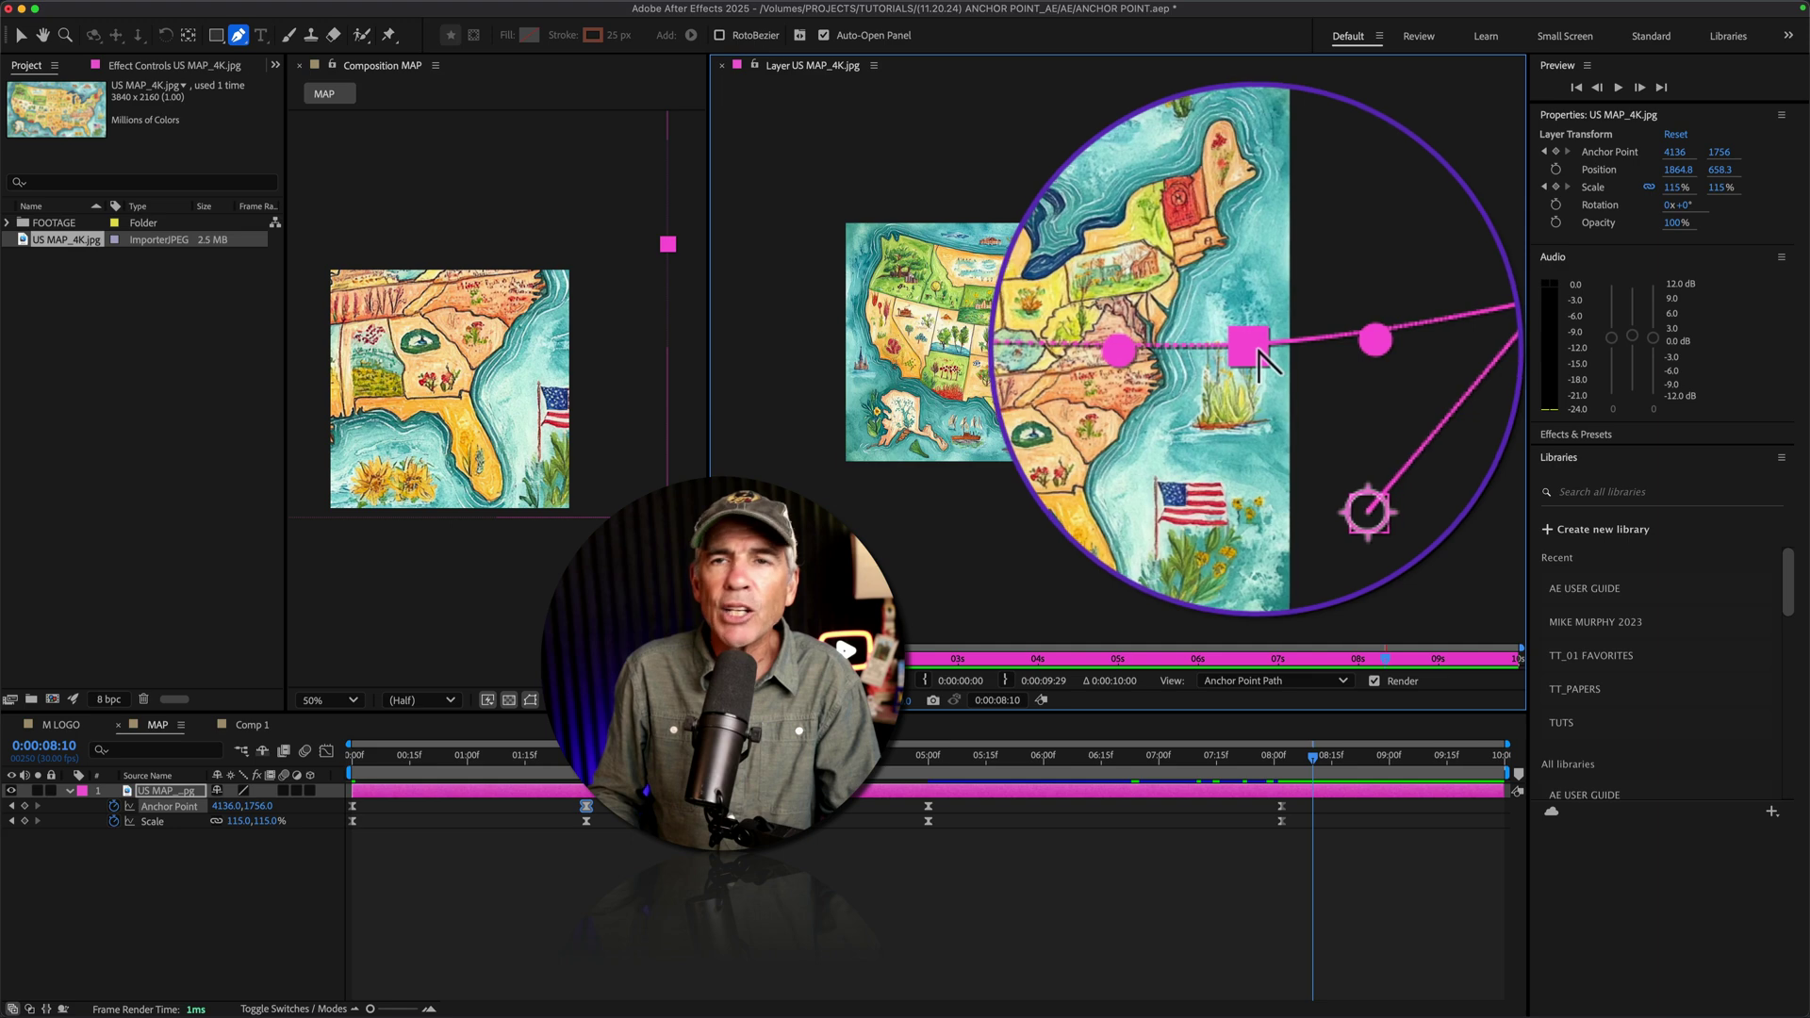
left_click(20, 35)
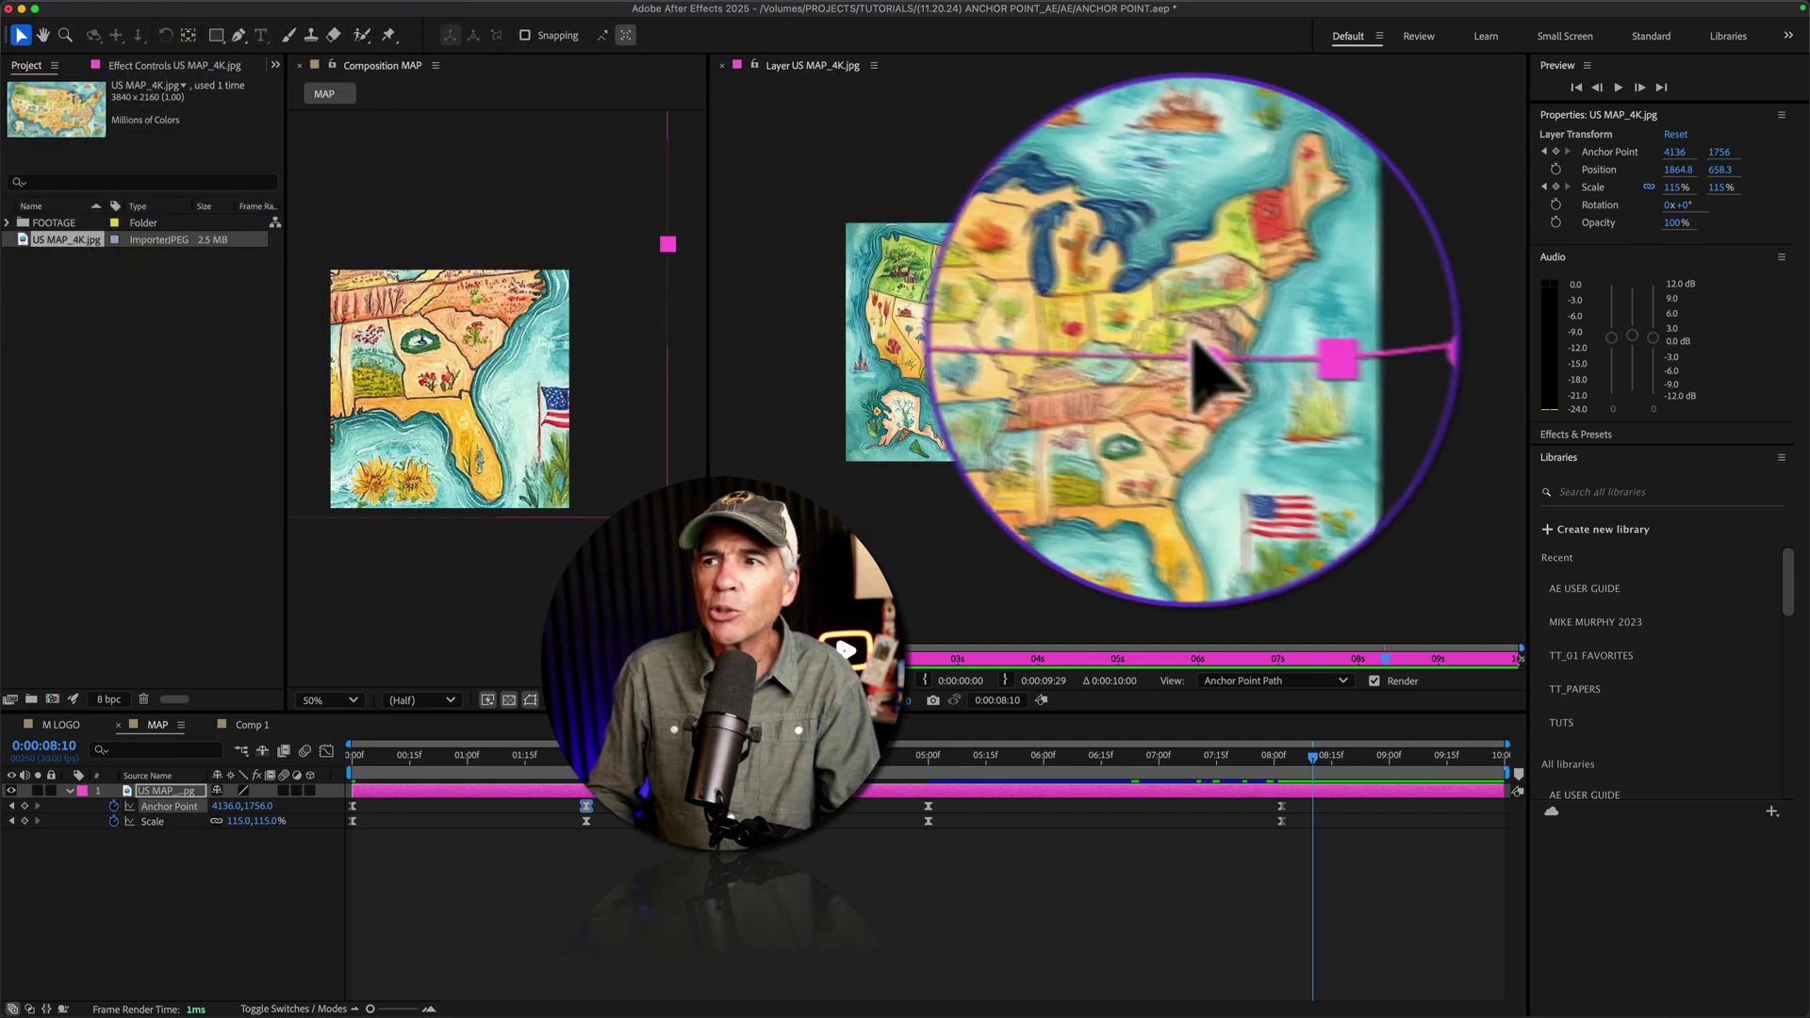
left_click_drag(1254, 351, 1253, 273)
mouse_move(1312, 755)
left_mouse_down()
mouse_move(950, 755)
mouse_move(1317, 755)
left_mouse_up()
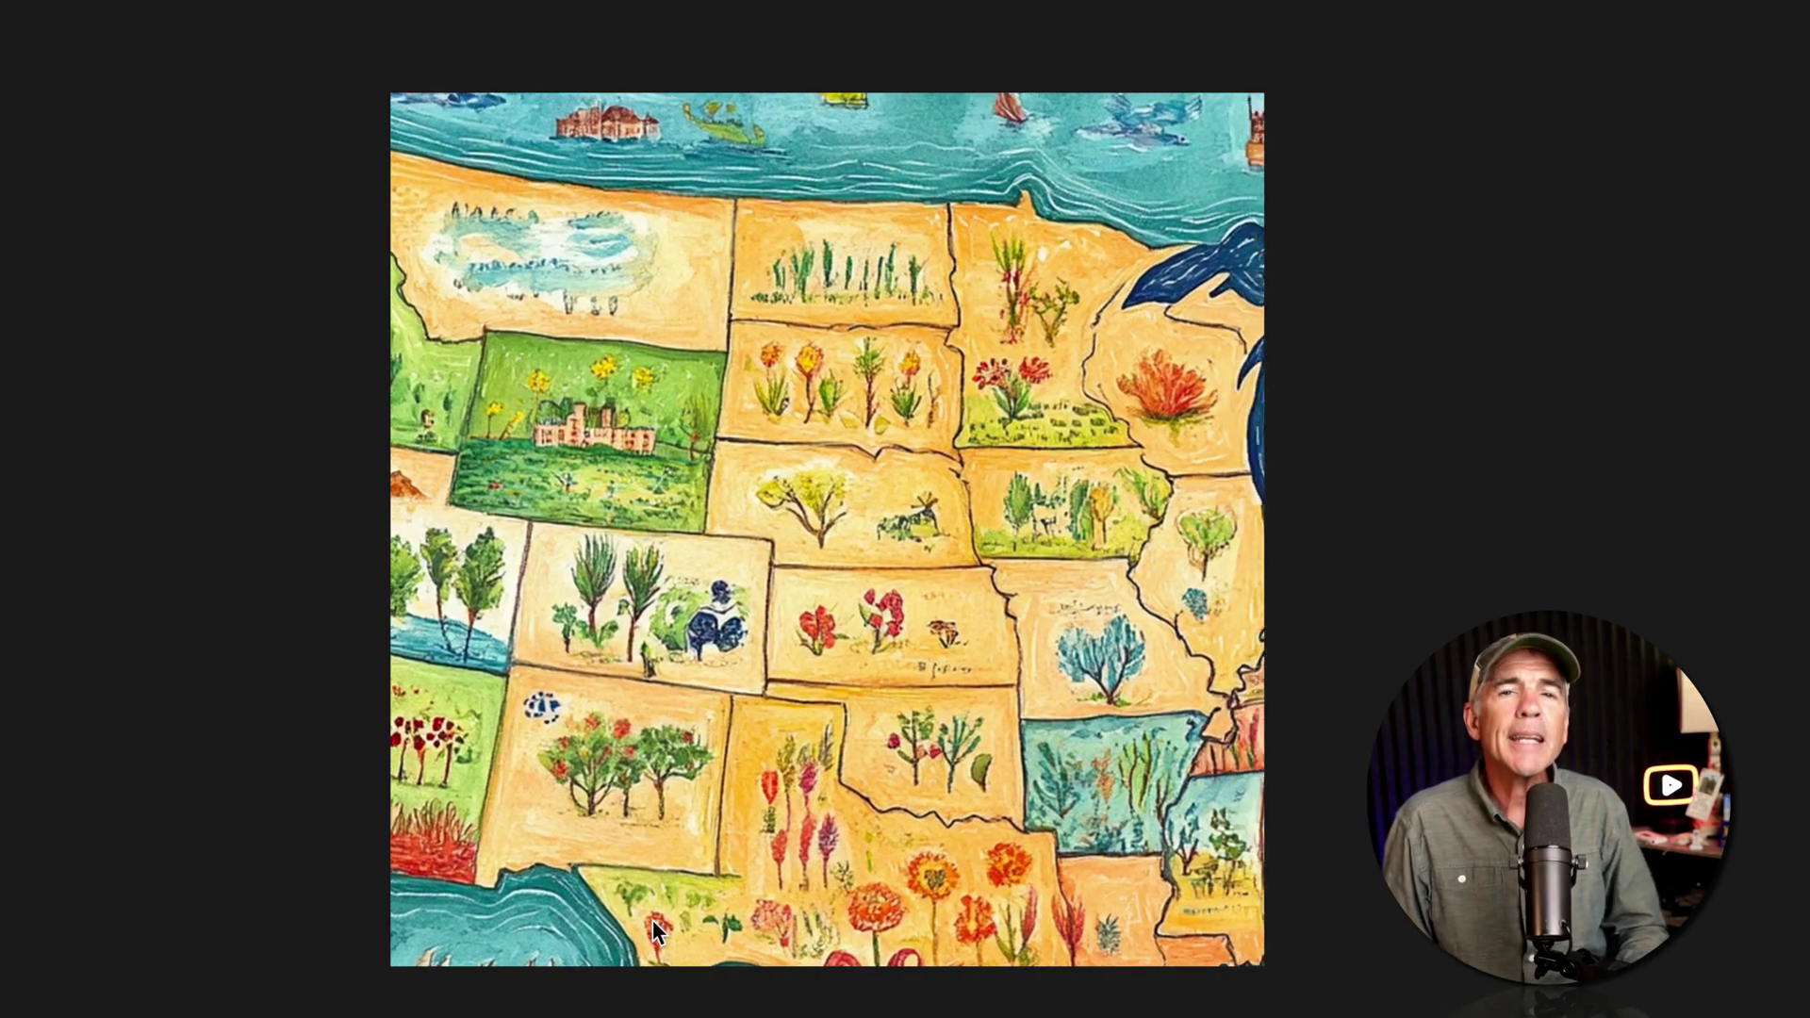